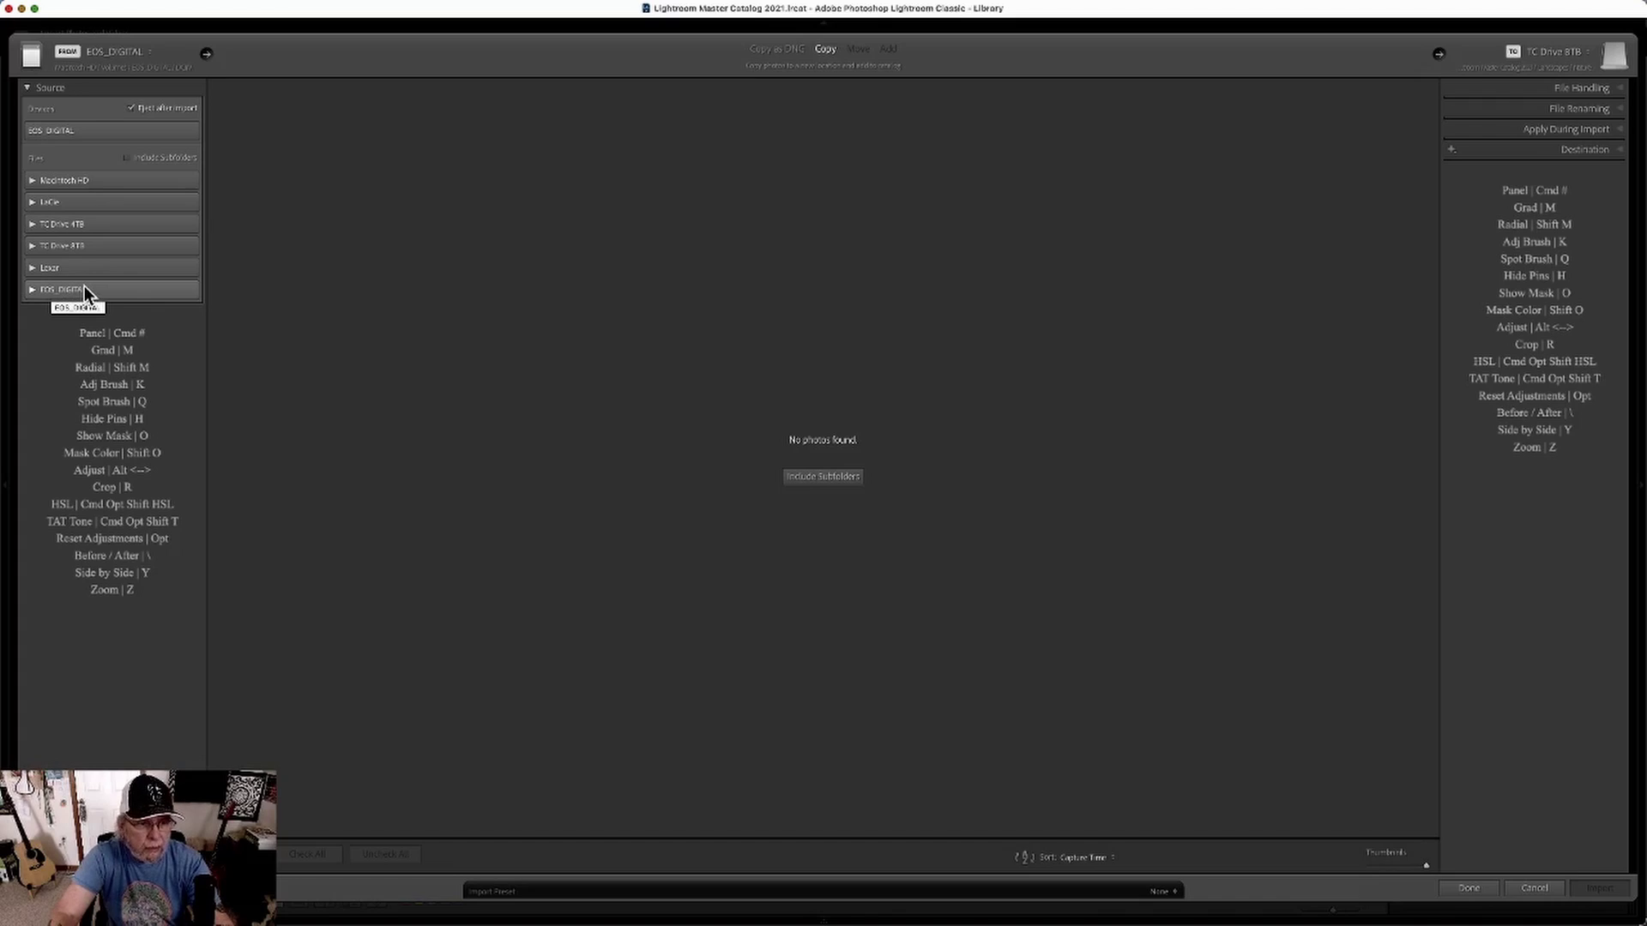
Choose the first image subfolder inside the EOS_DIGITAL card's DCIM folder as the import source
left_click(32, 290)
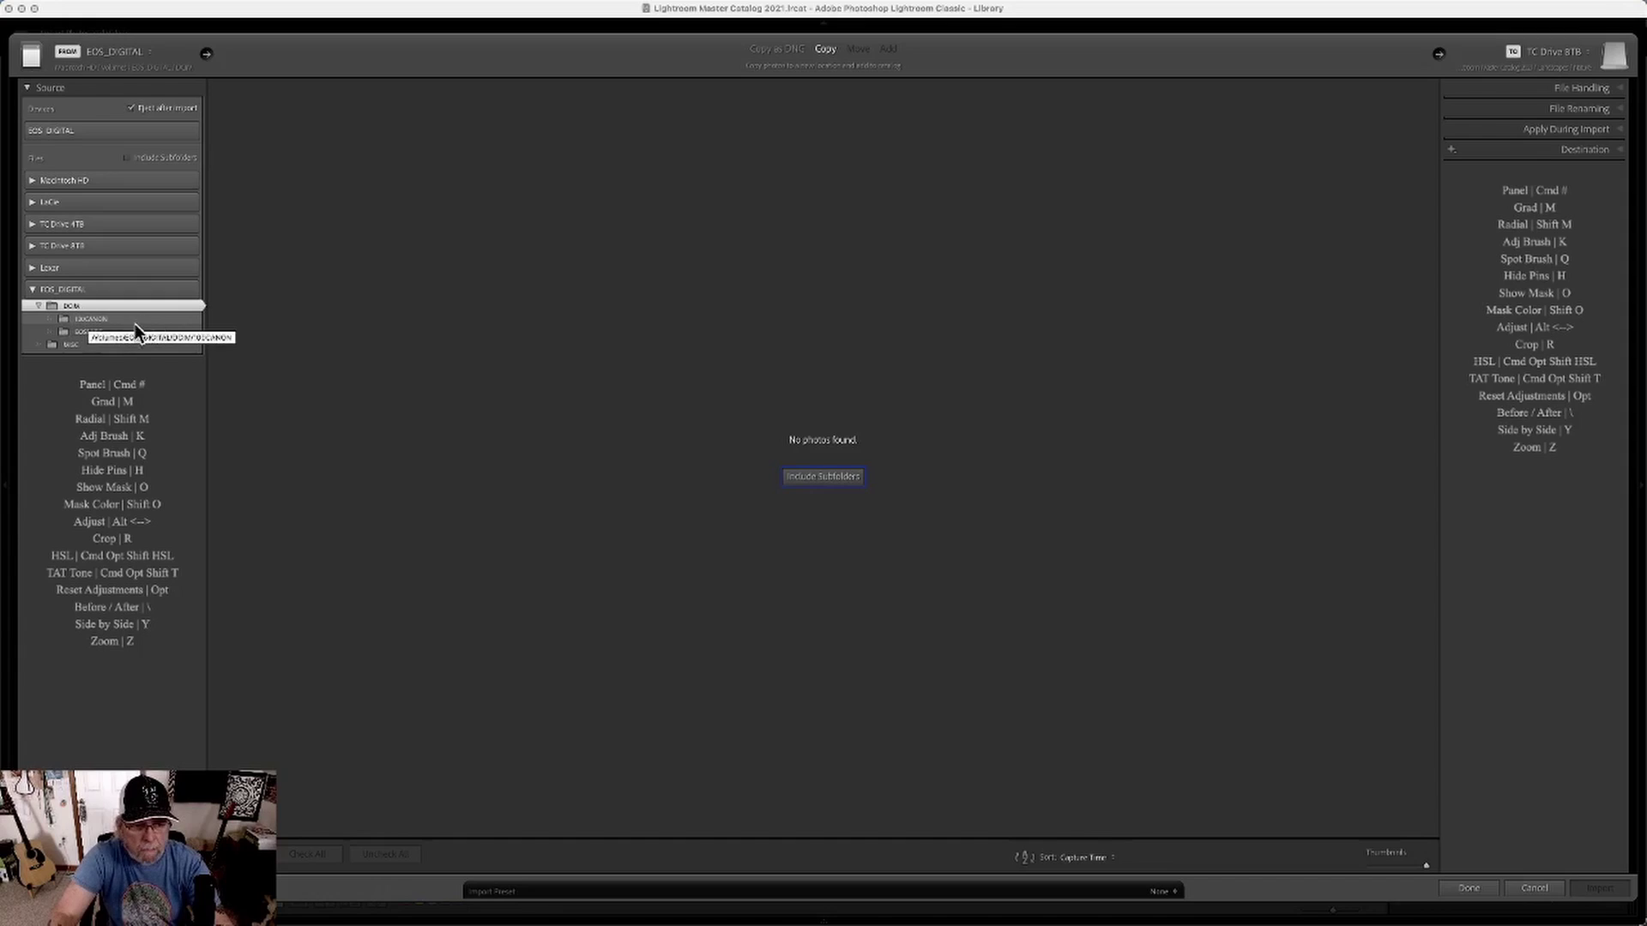
left_click(82, 321)
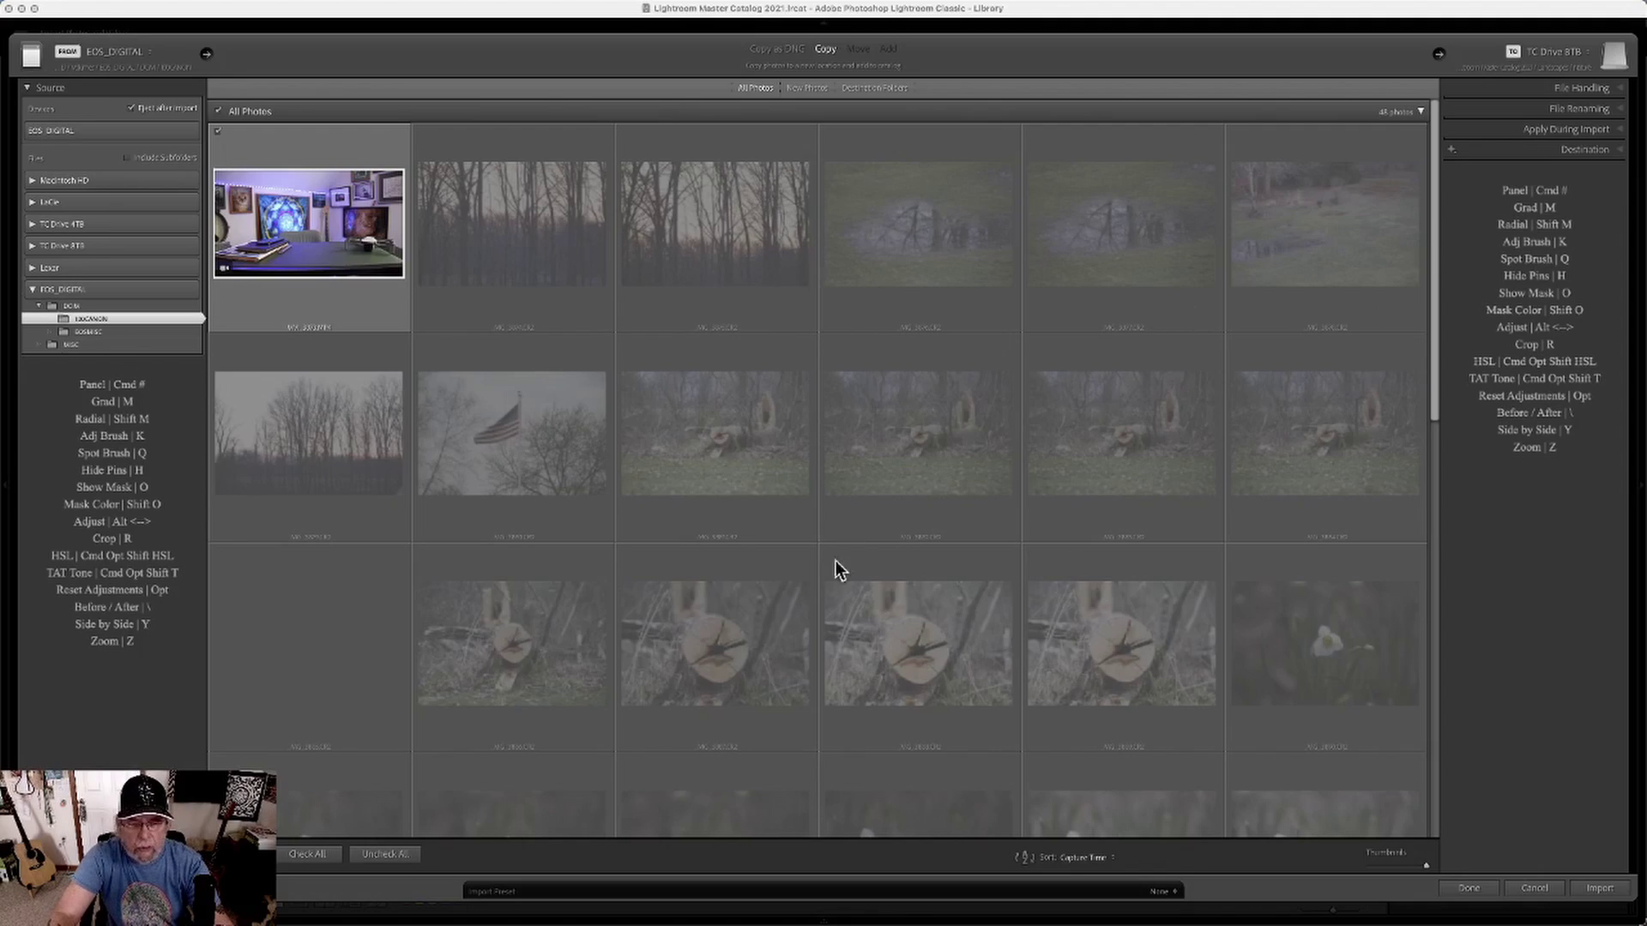
mouse_move(851, 609)
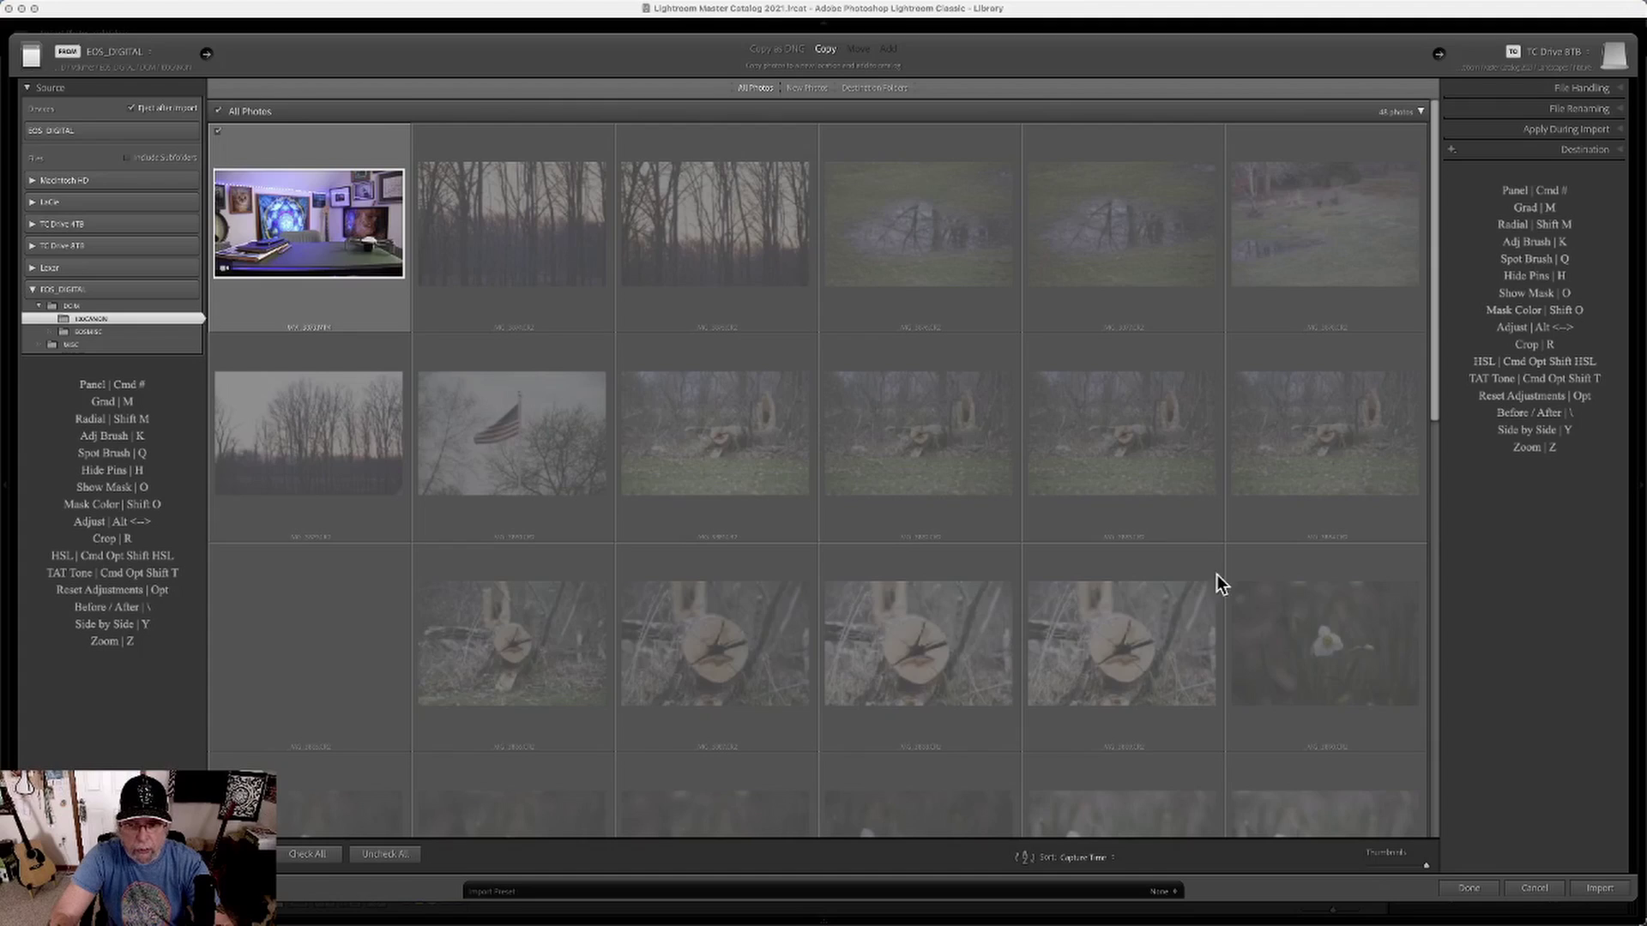
Examine the File Handling options for previews, suspected duplicates, second copies and collections
left_click(1623, 95)
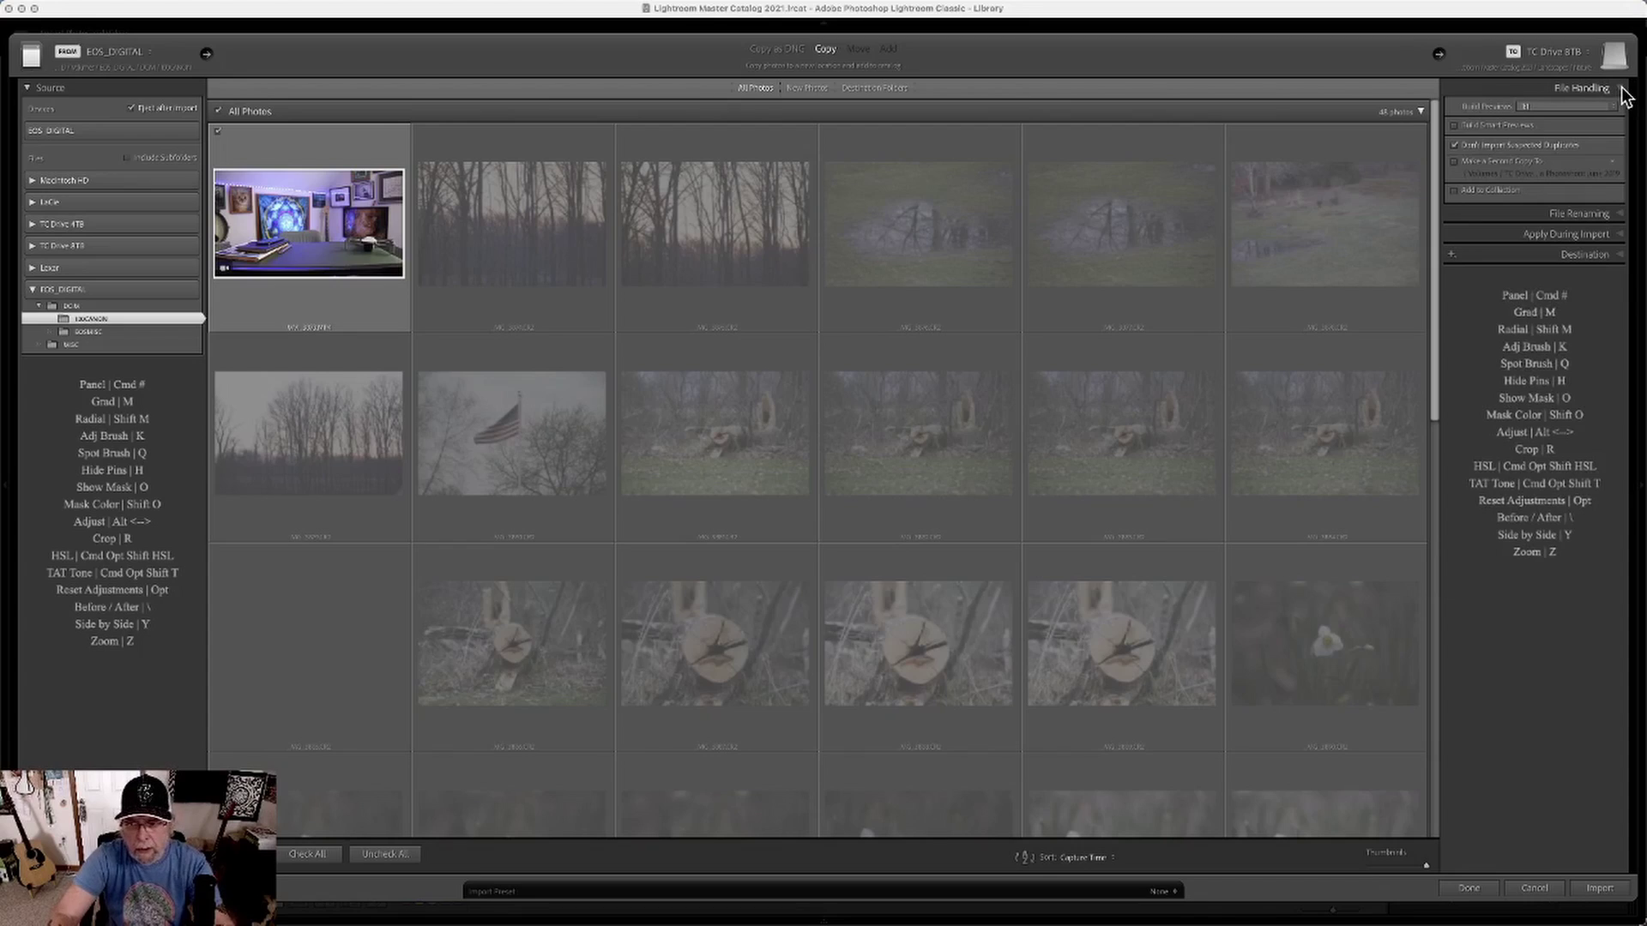
left_click(1622, 88)
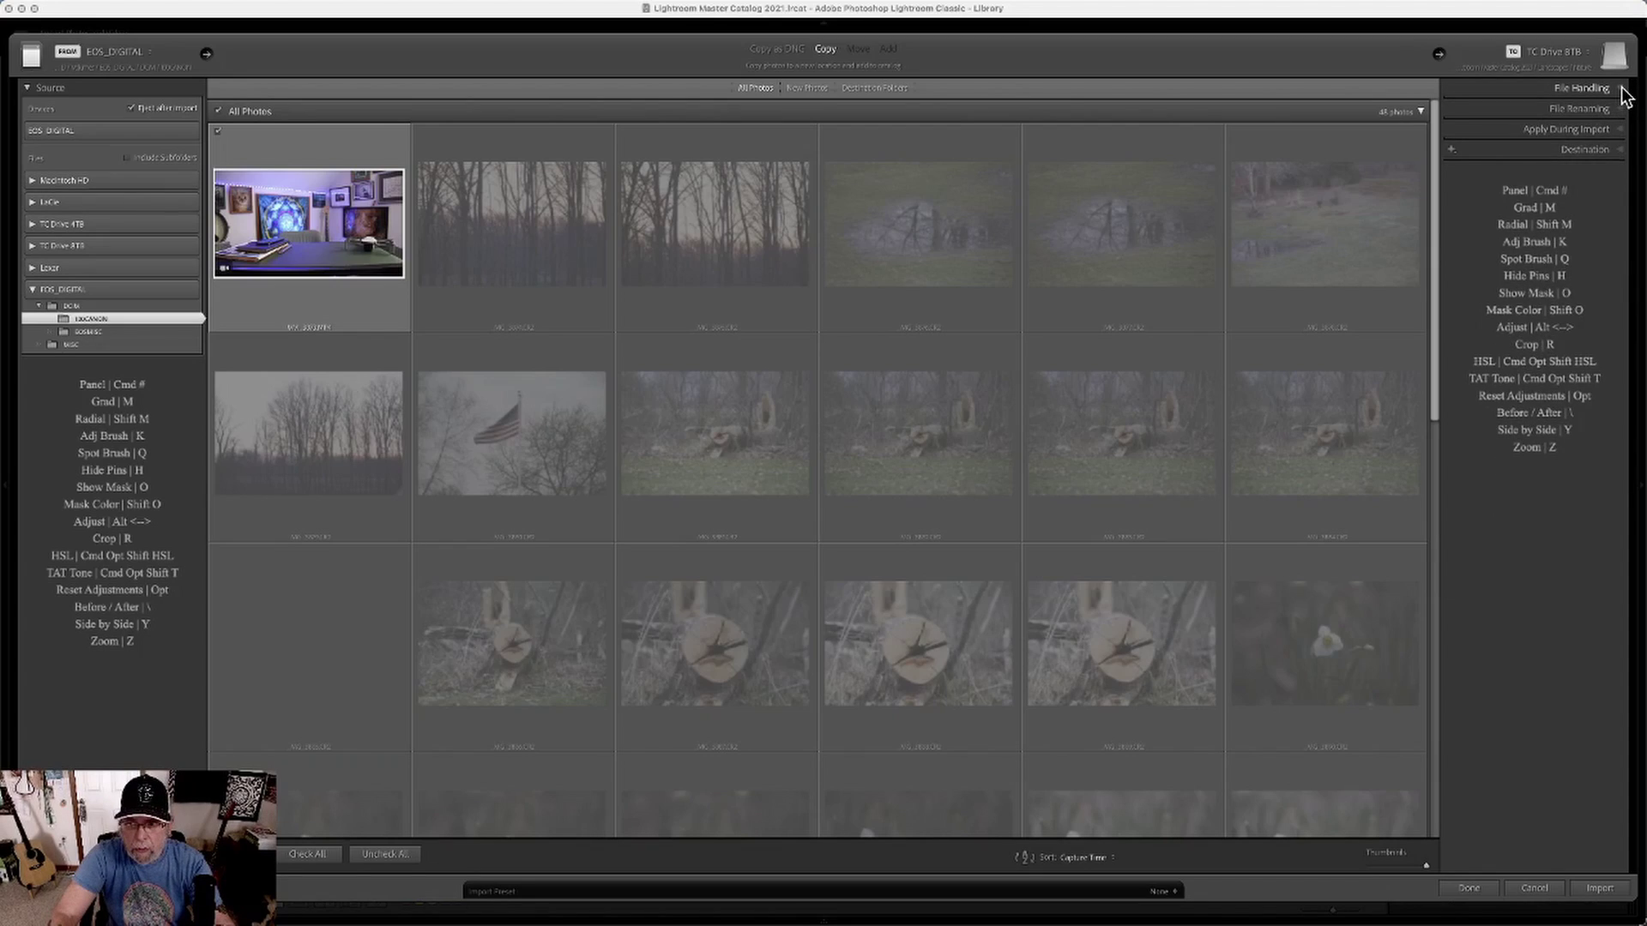
left_click(1622, 87)
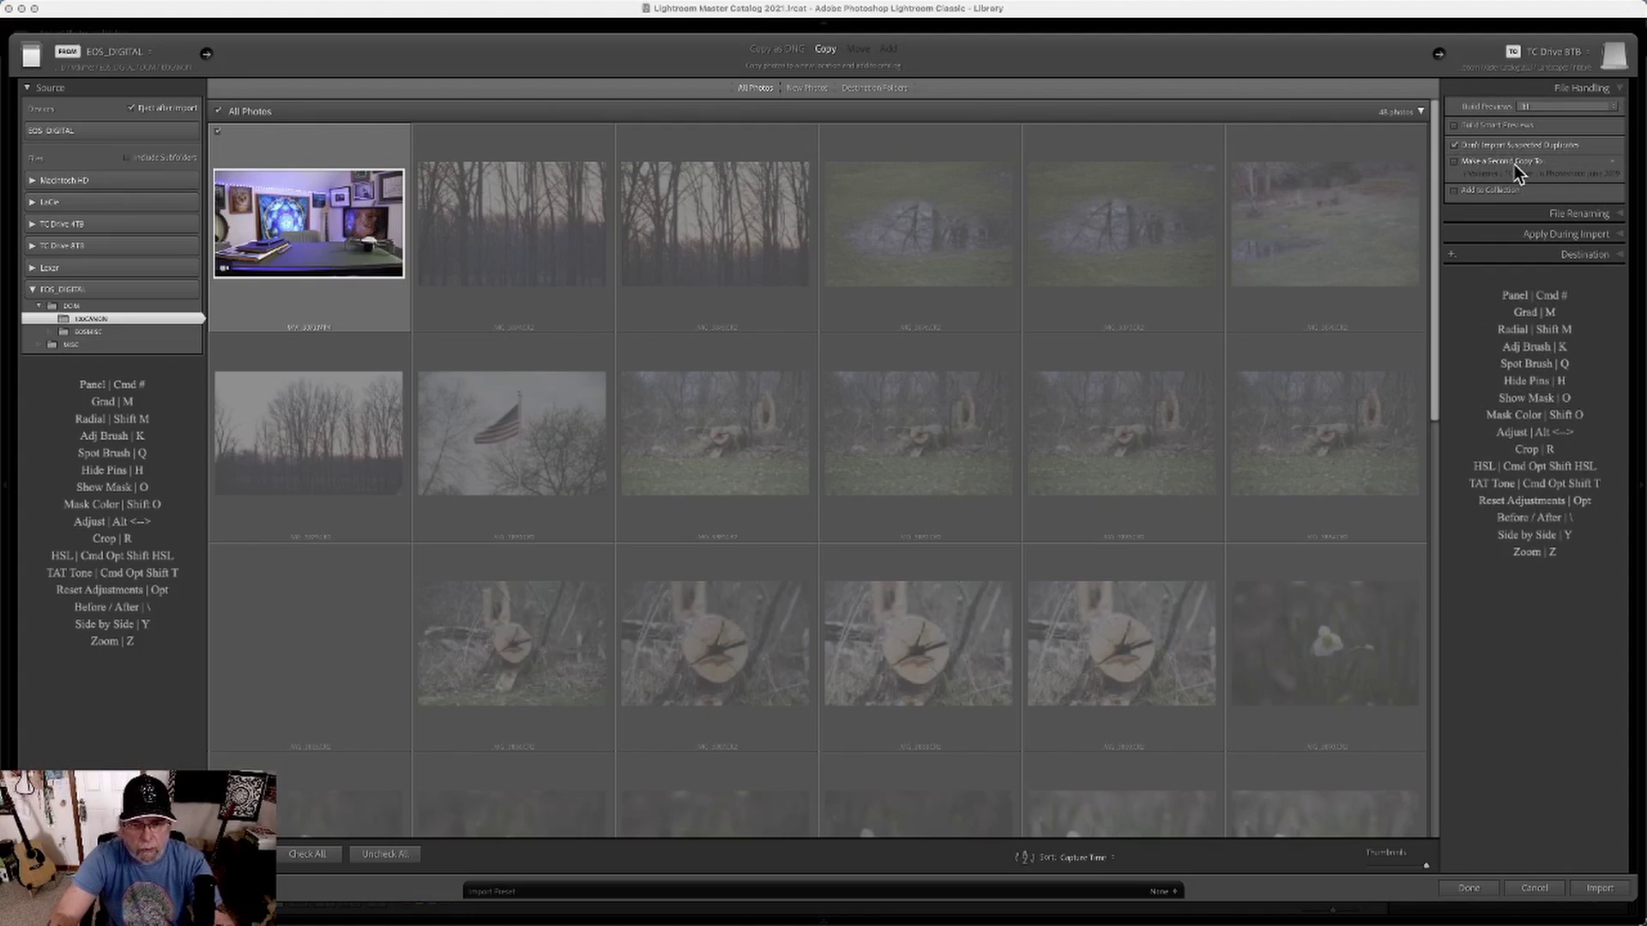
left_click(1622, 90)
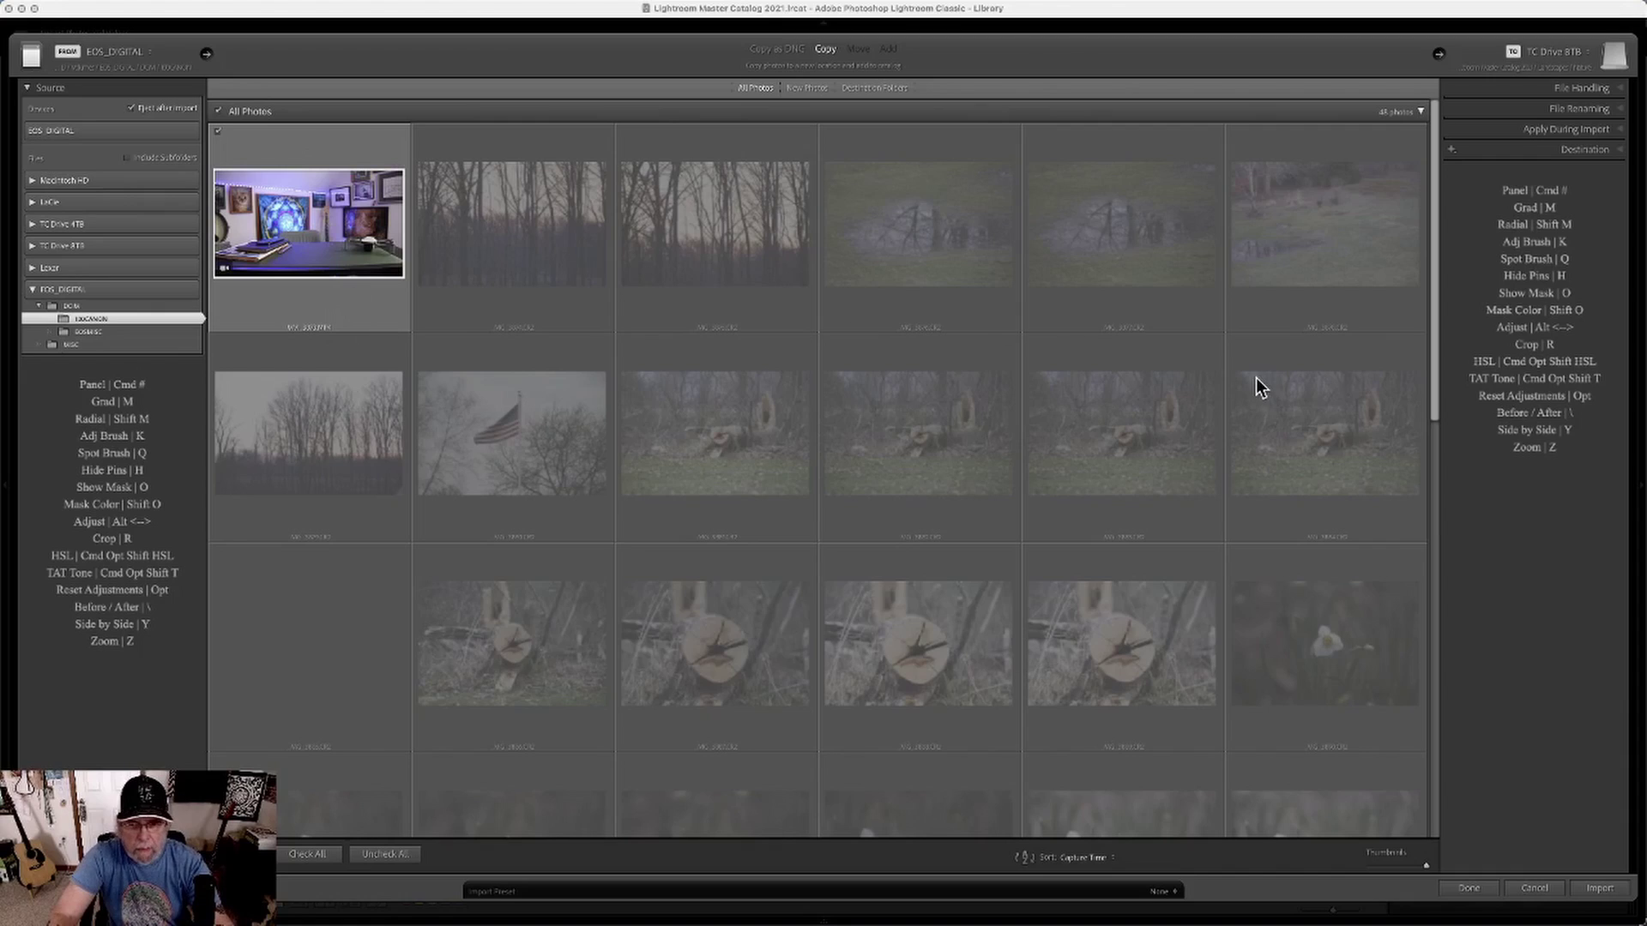
Look through the card's thumbnails to the end to see which photos are available for import
scroll(1239, 465, "down", 1)
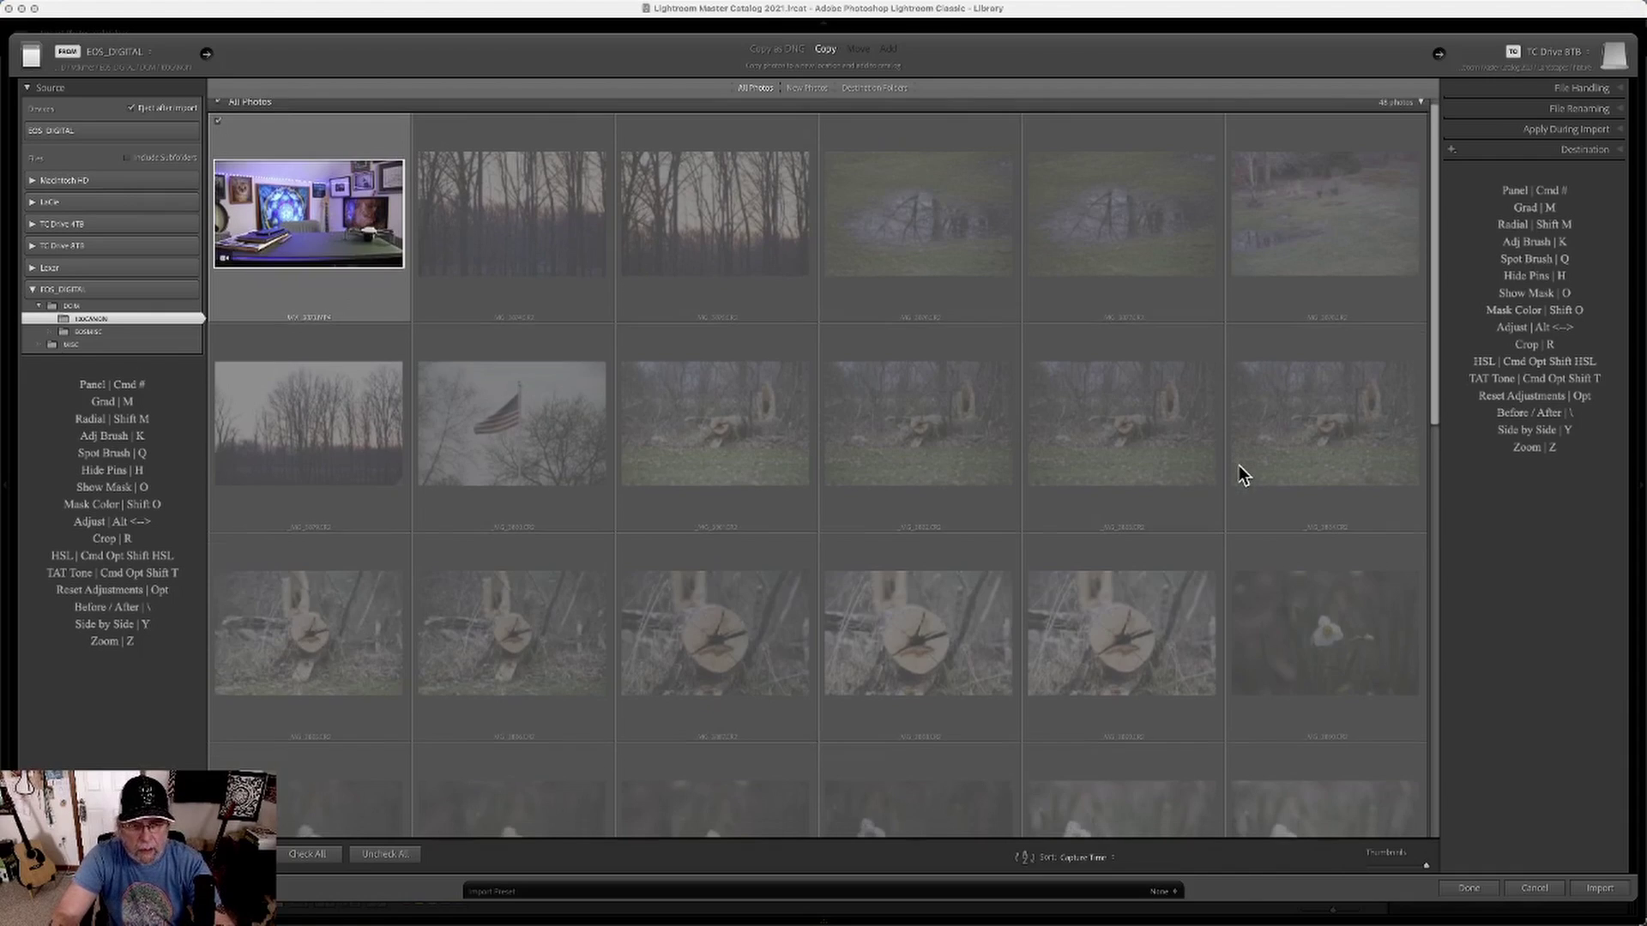
scroll(1239, 466, "down", 2)
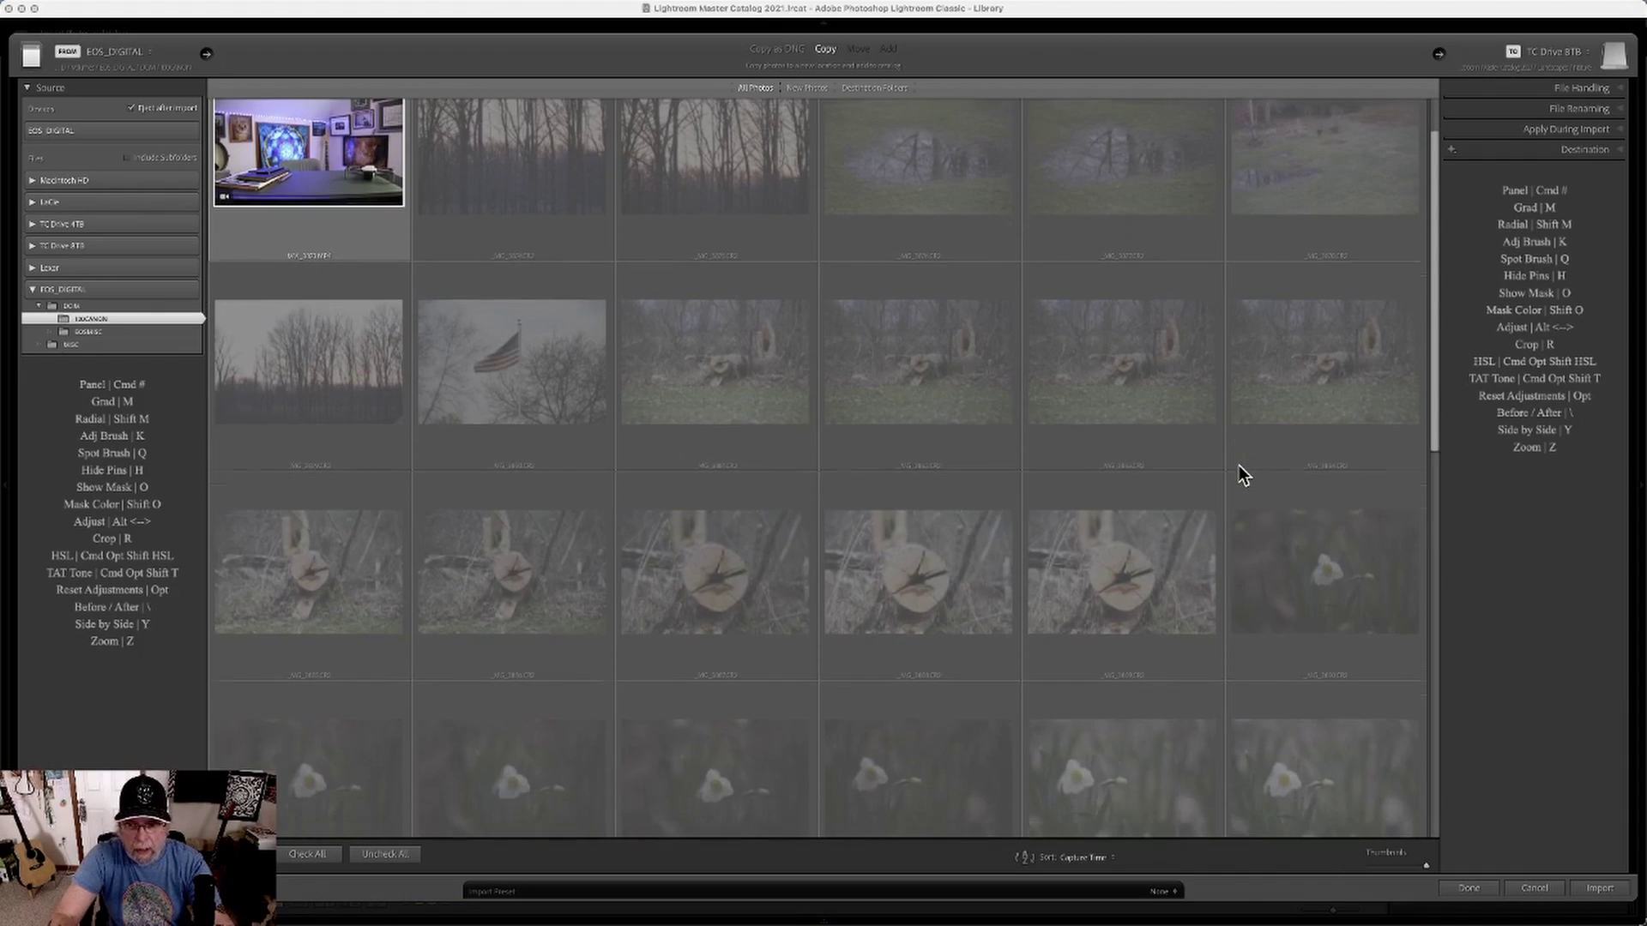
scroll(1239, 465, "down", 4)
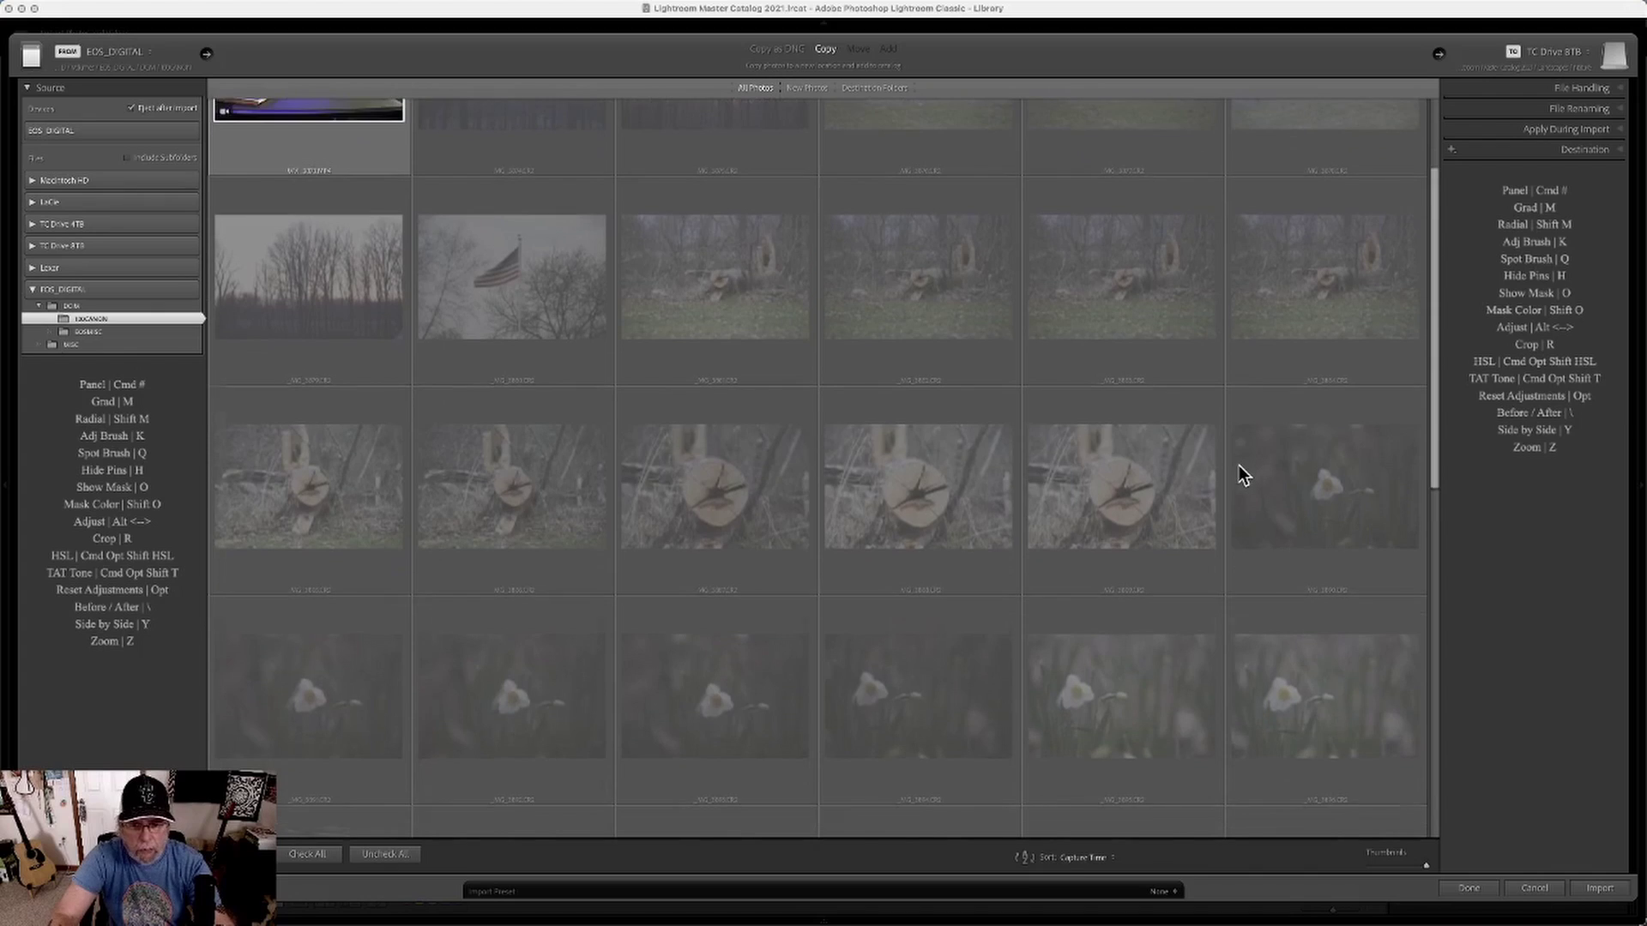
scroll(1238, 465, "down", 6)
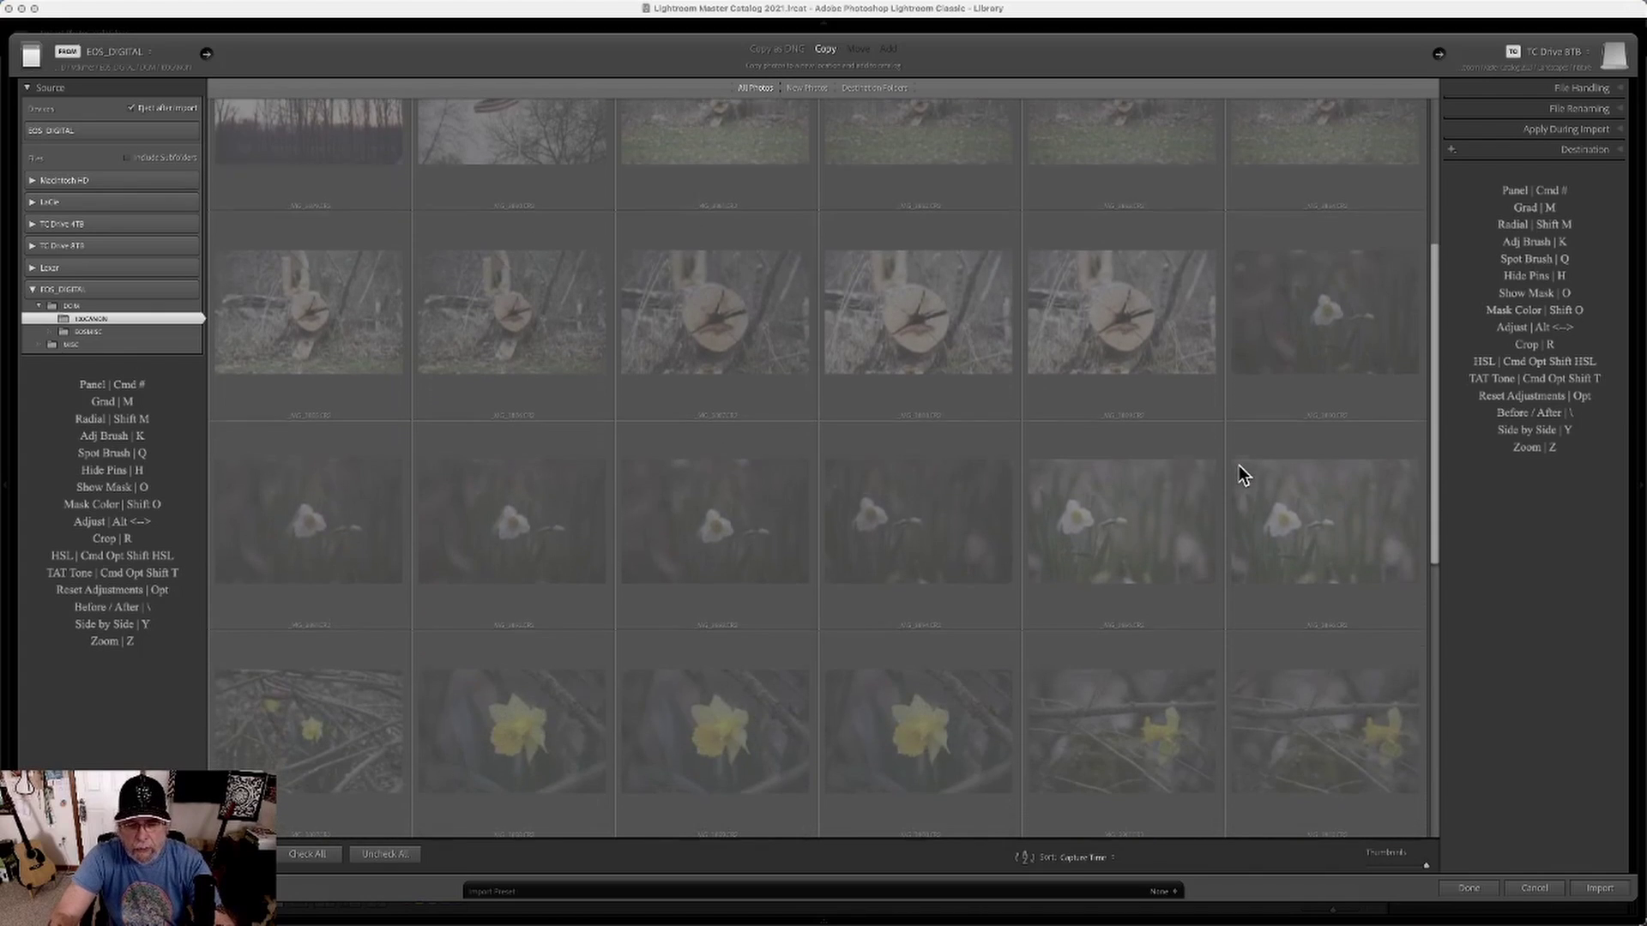
scroll(1239, 465, "down", 7)
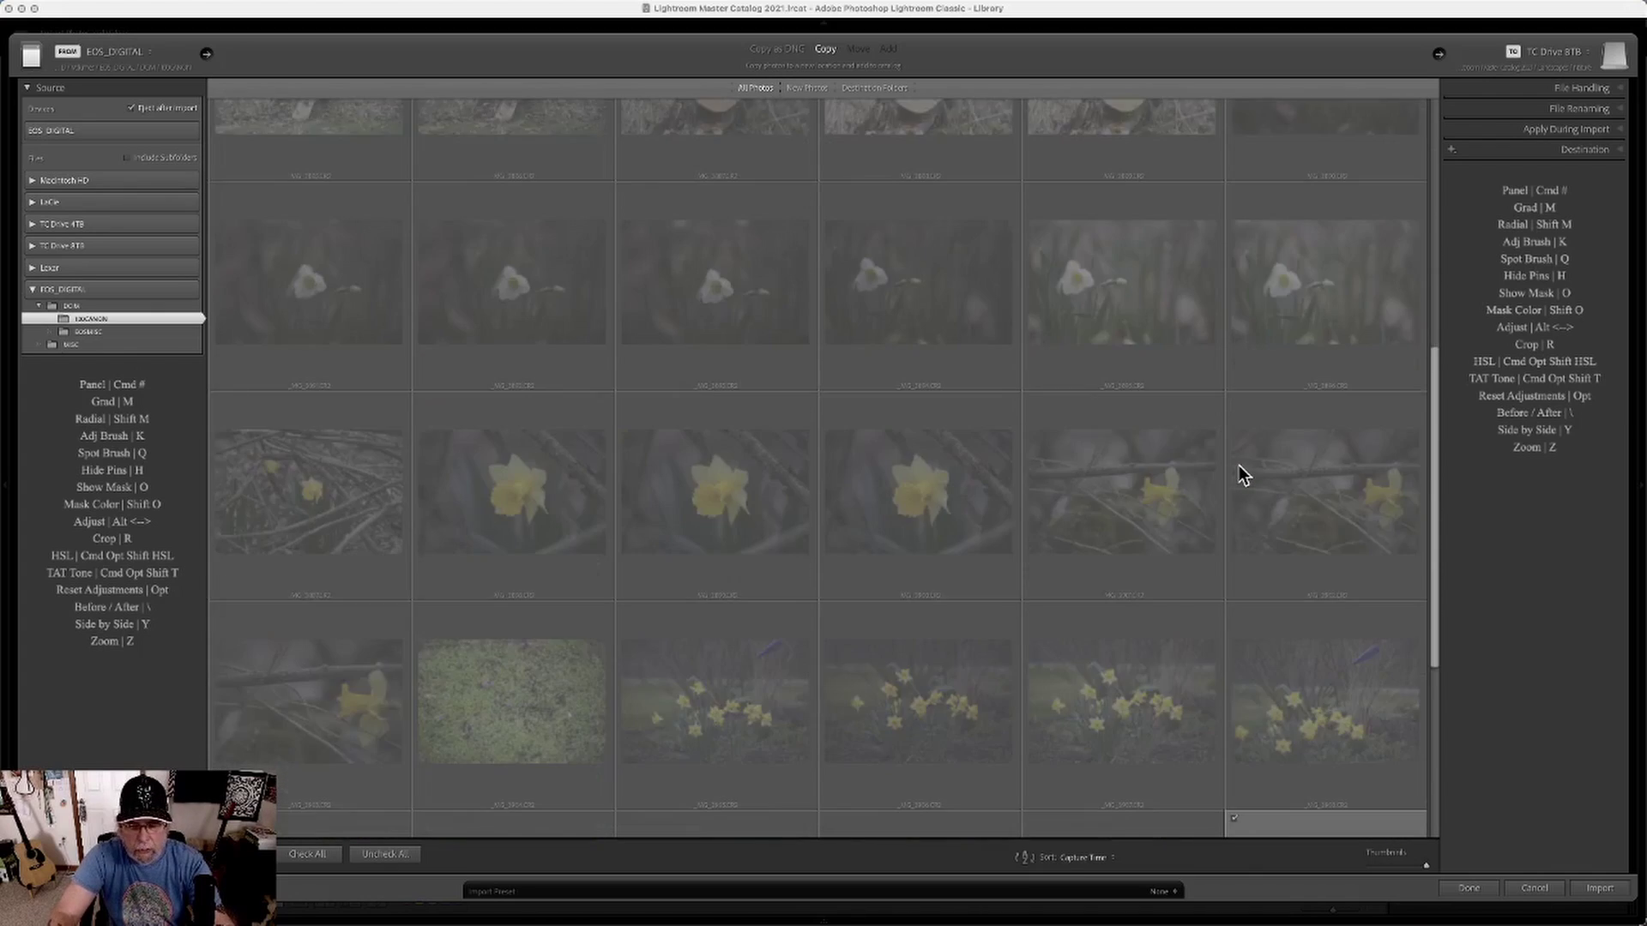
scroll(1239, 465, "down", 4)
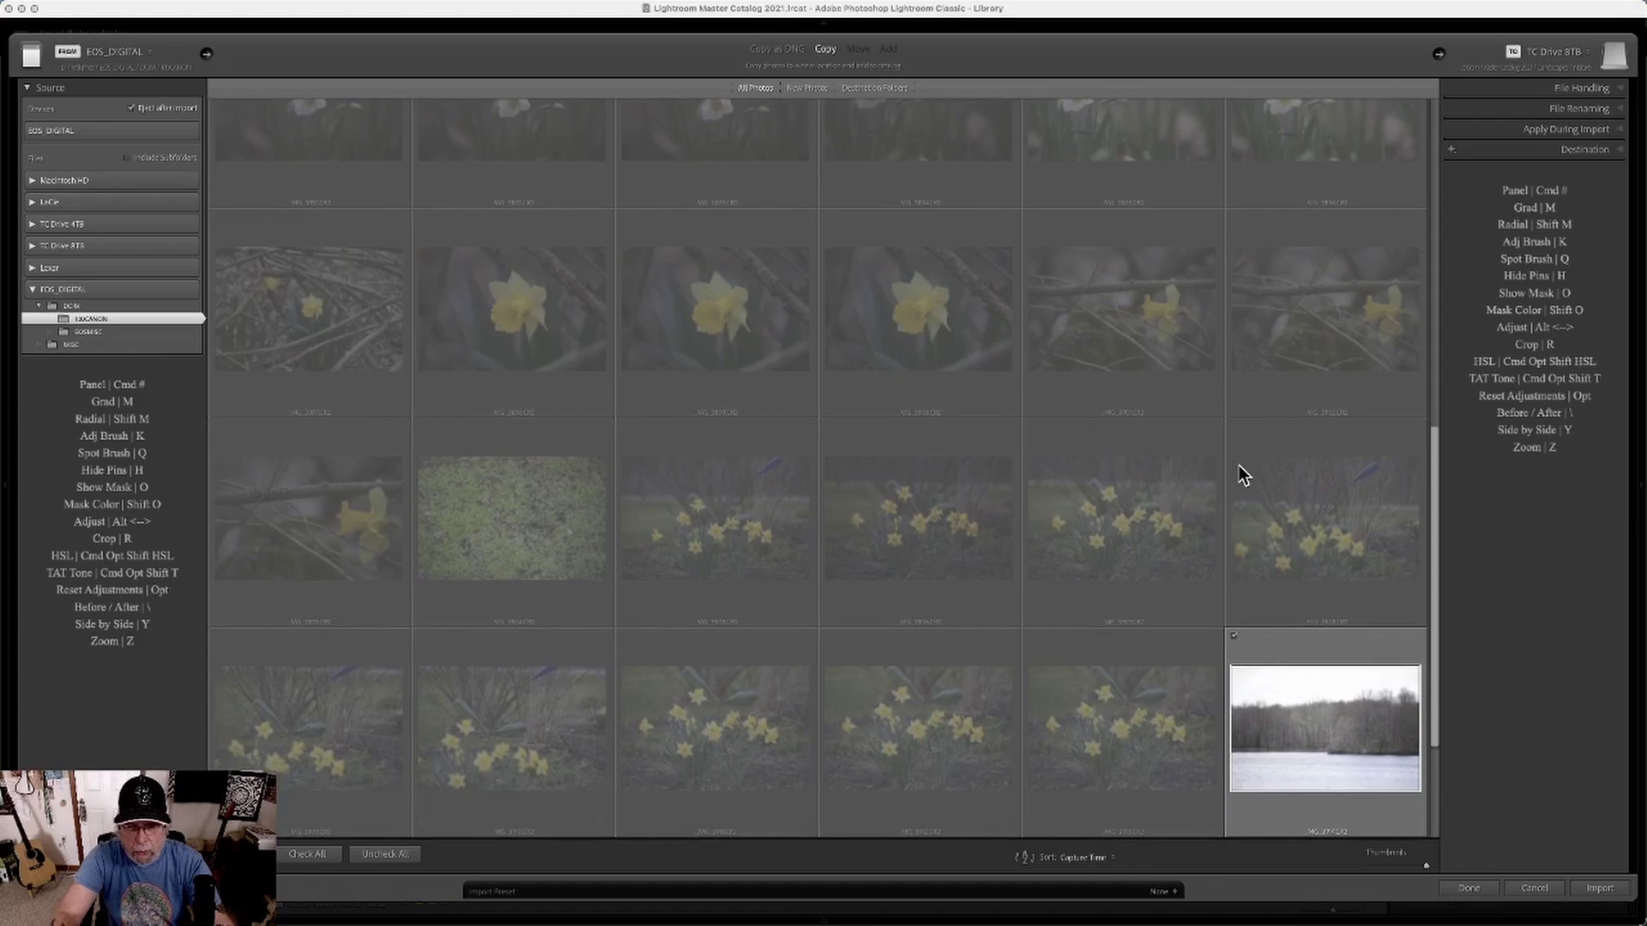
scroll(1239, 465, "down", 4)
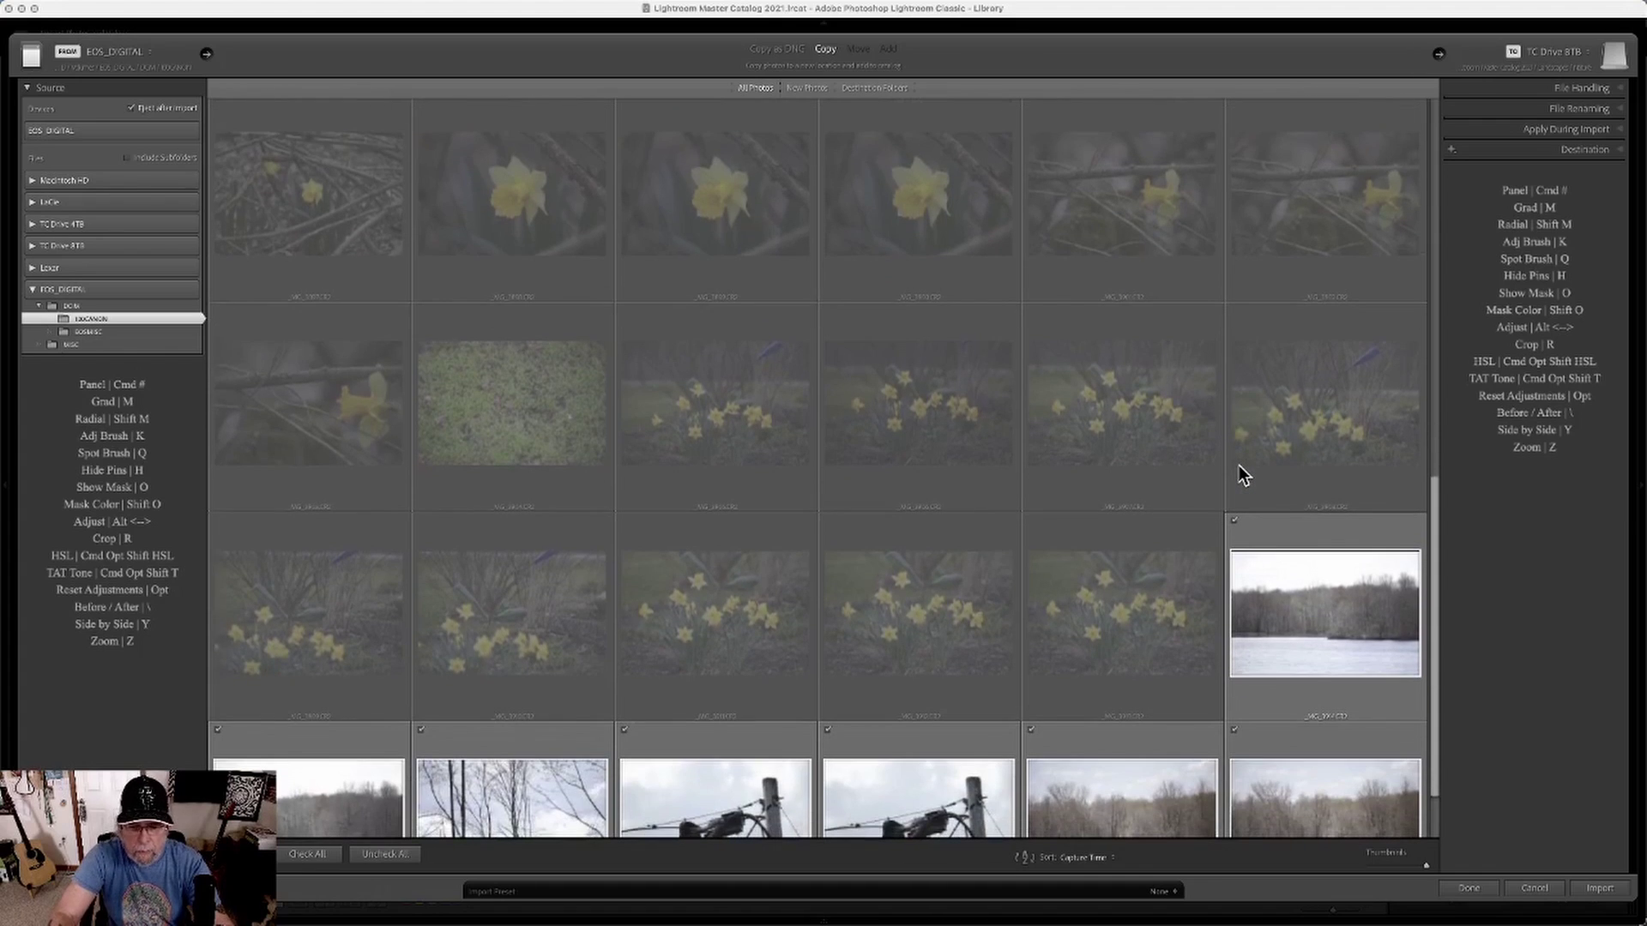
scroll(1239, 465, "down", 1)
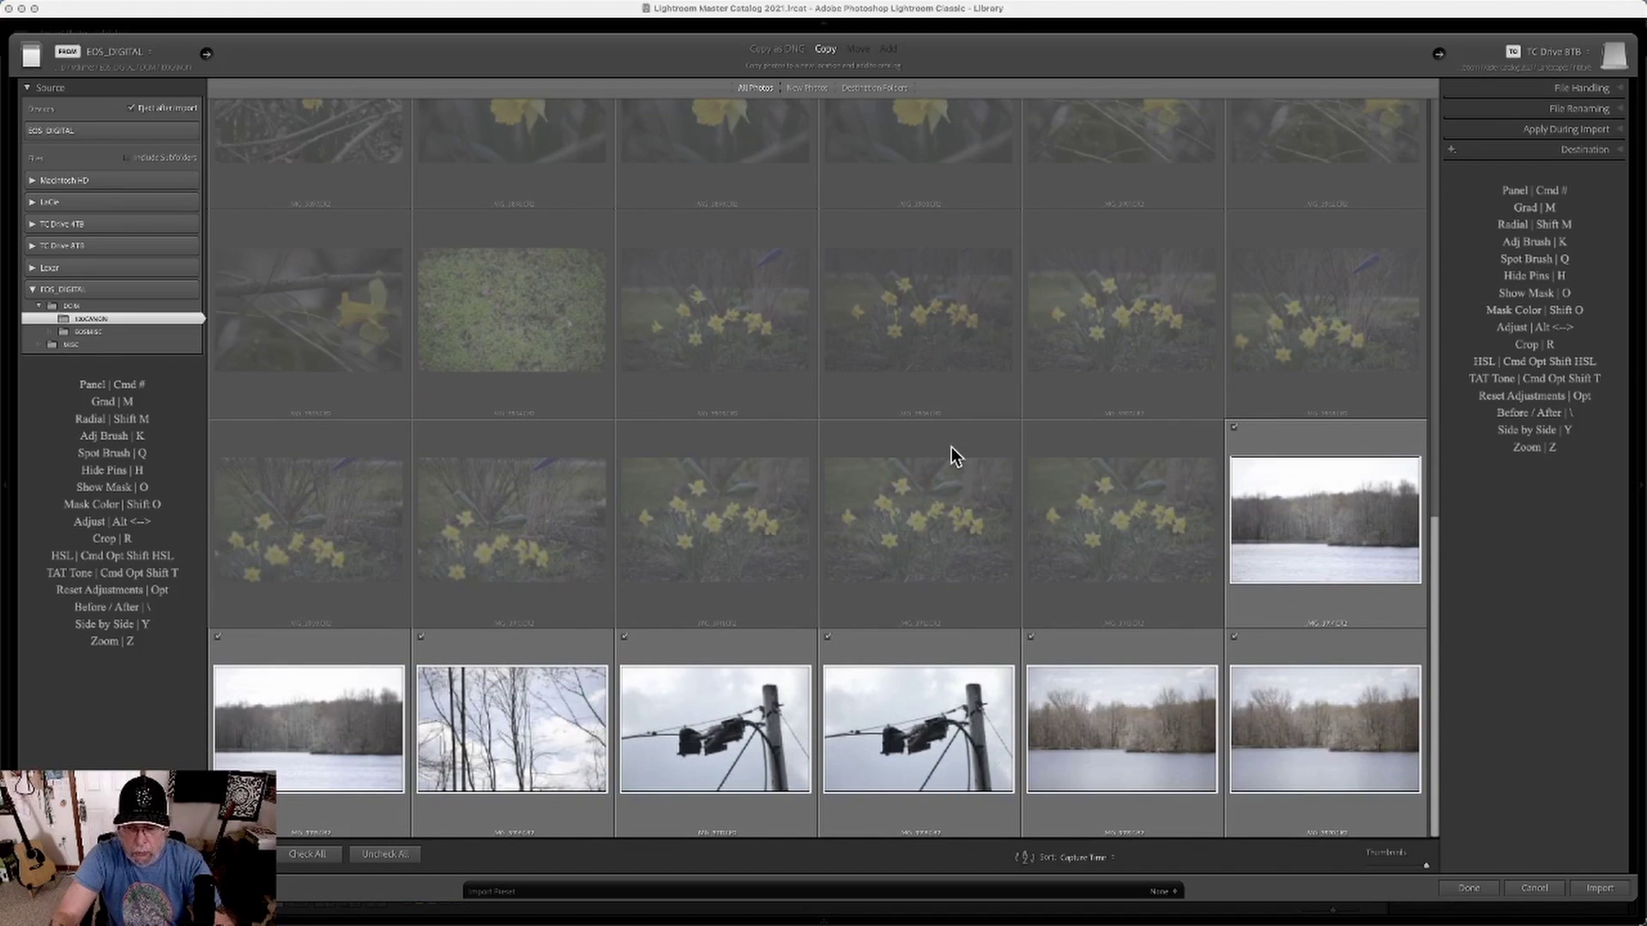
Exclude the video clip at the start of the thumbnail grid from the import
scroll(950, 446, "up", 15)
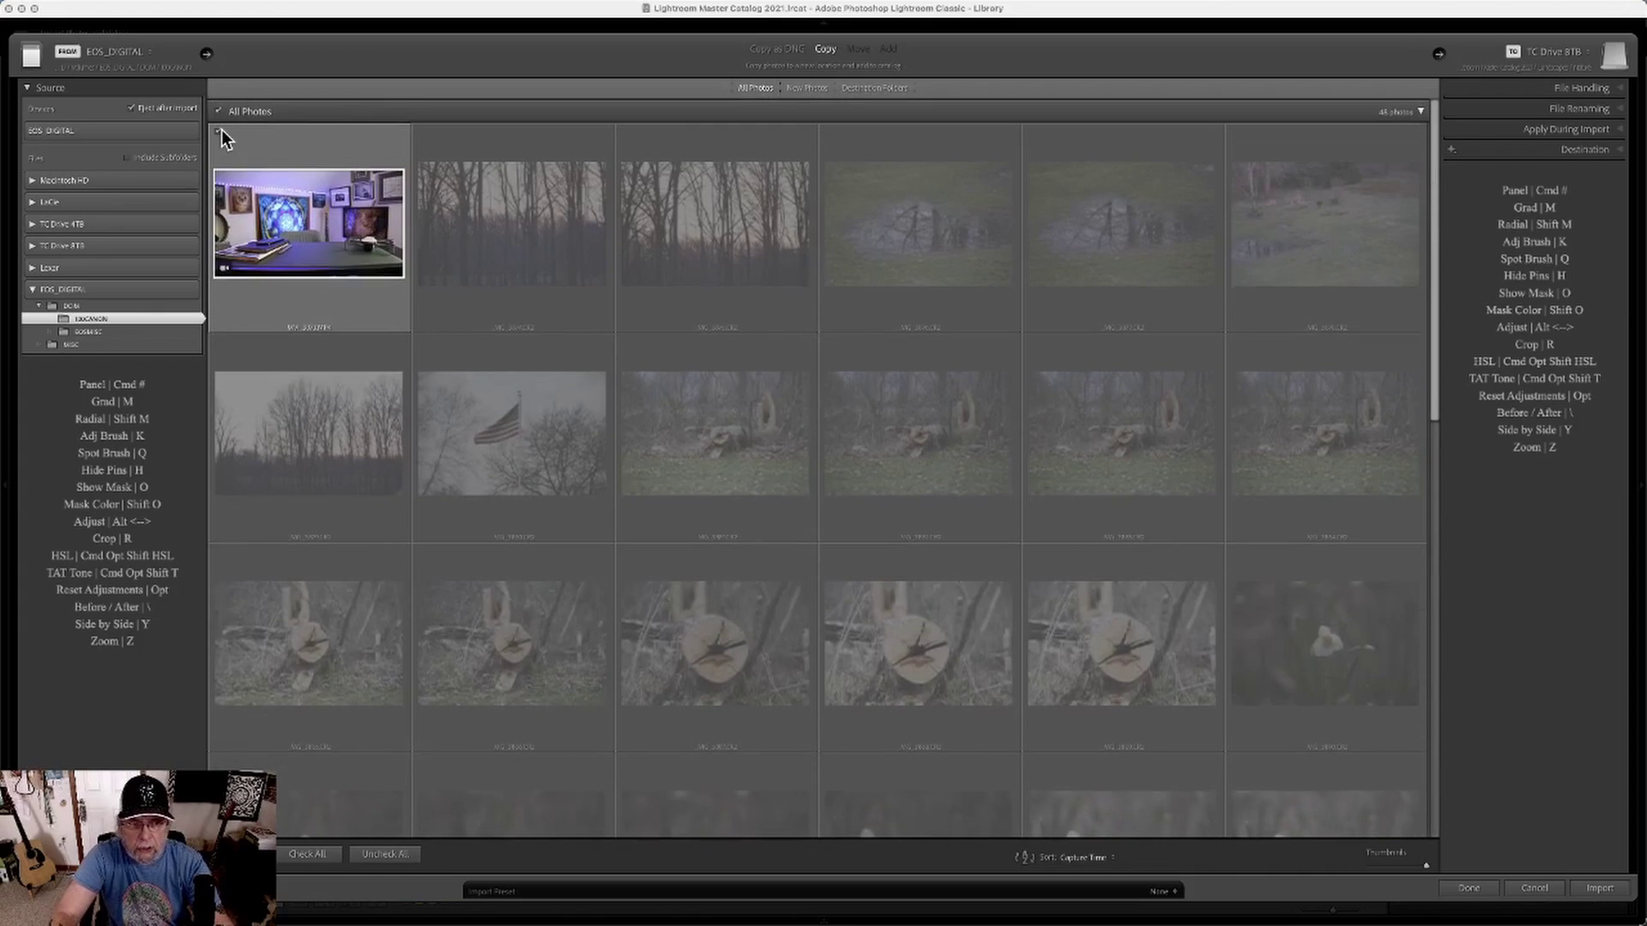
left_click(219, 133)
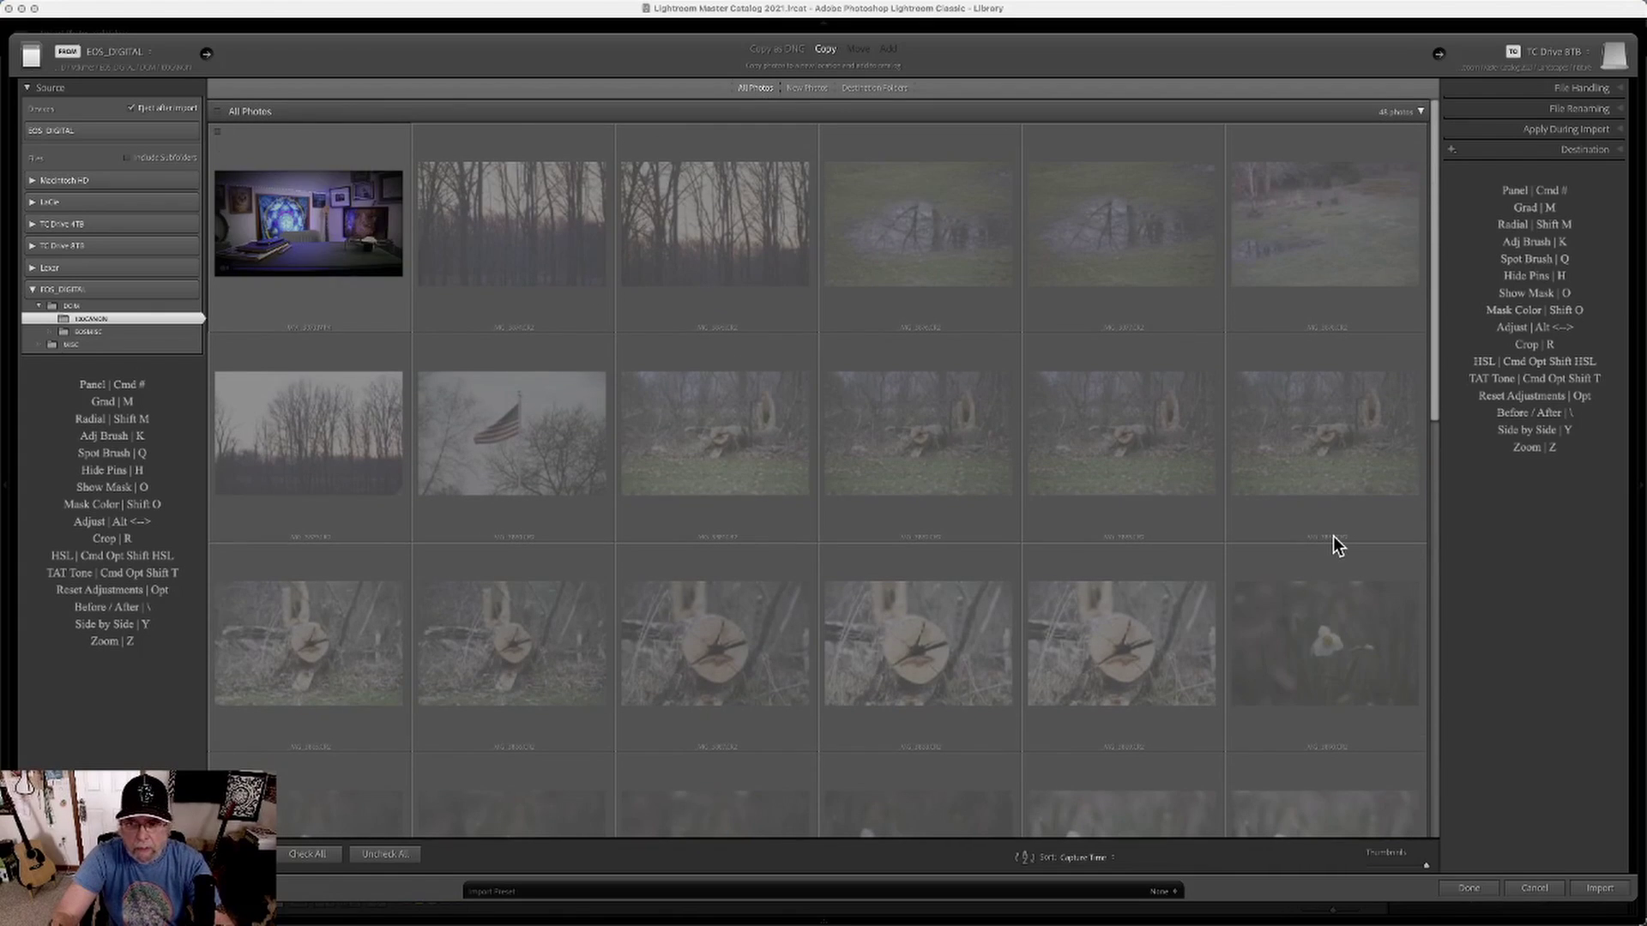
mouse_move(1333, 538)
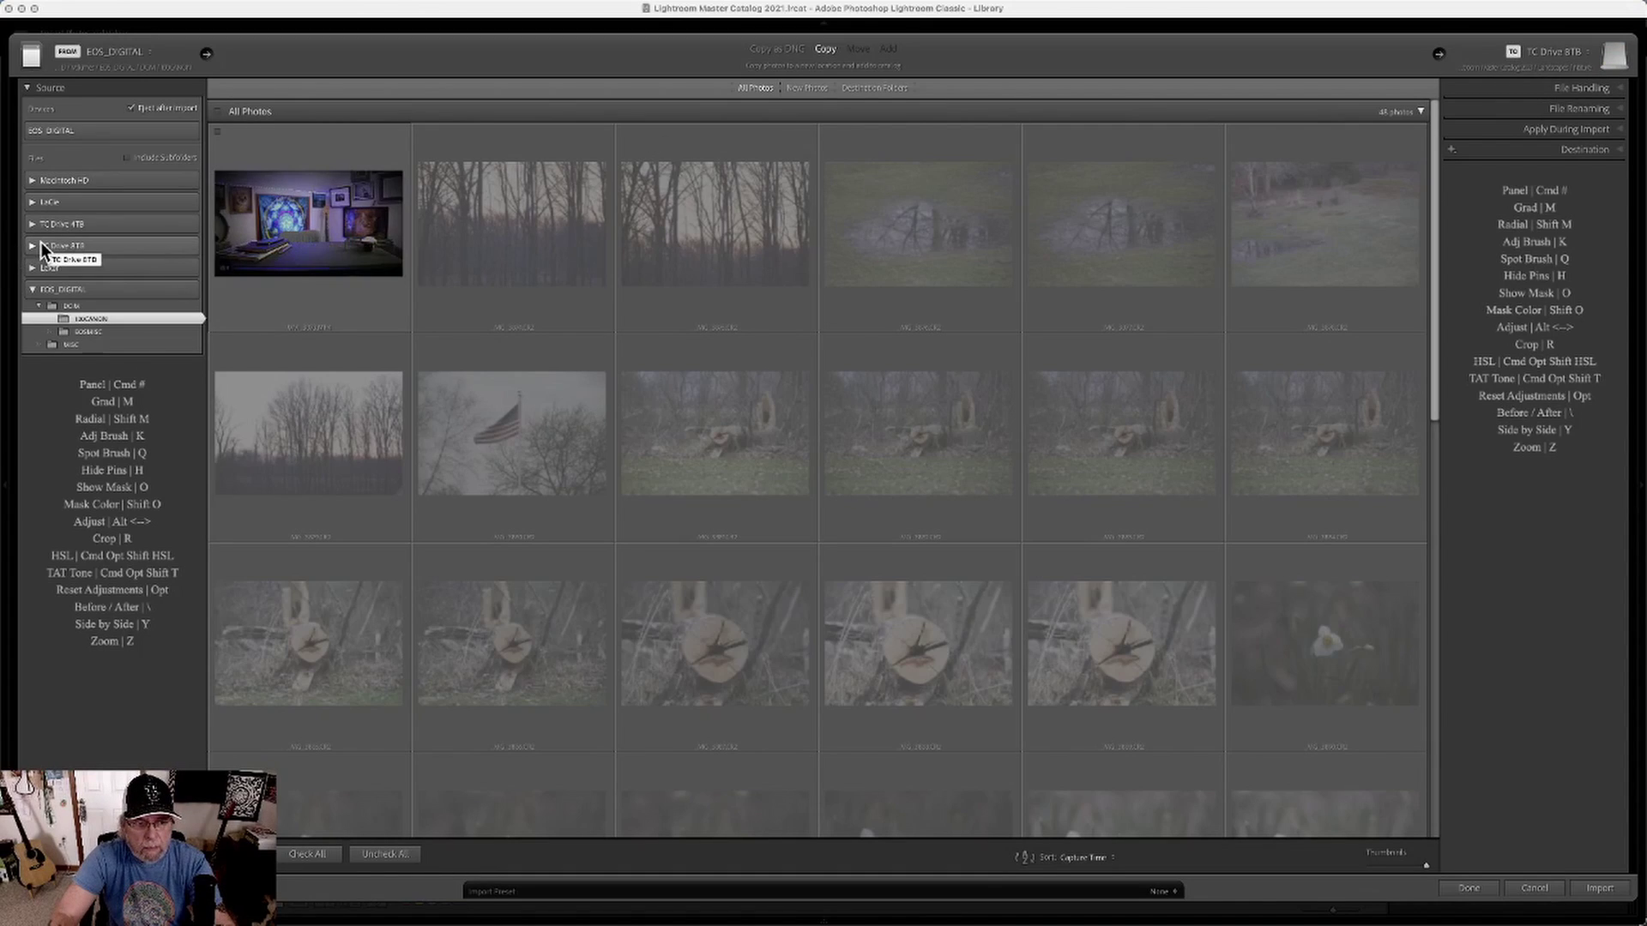
Set the import destination to the recent folder within Lightroom Master Catalog 2021 on TC Drive 8TB
mouse_move(1197, 8)
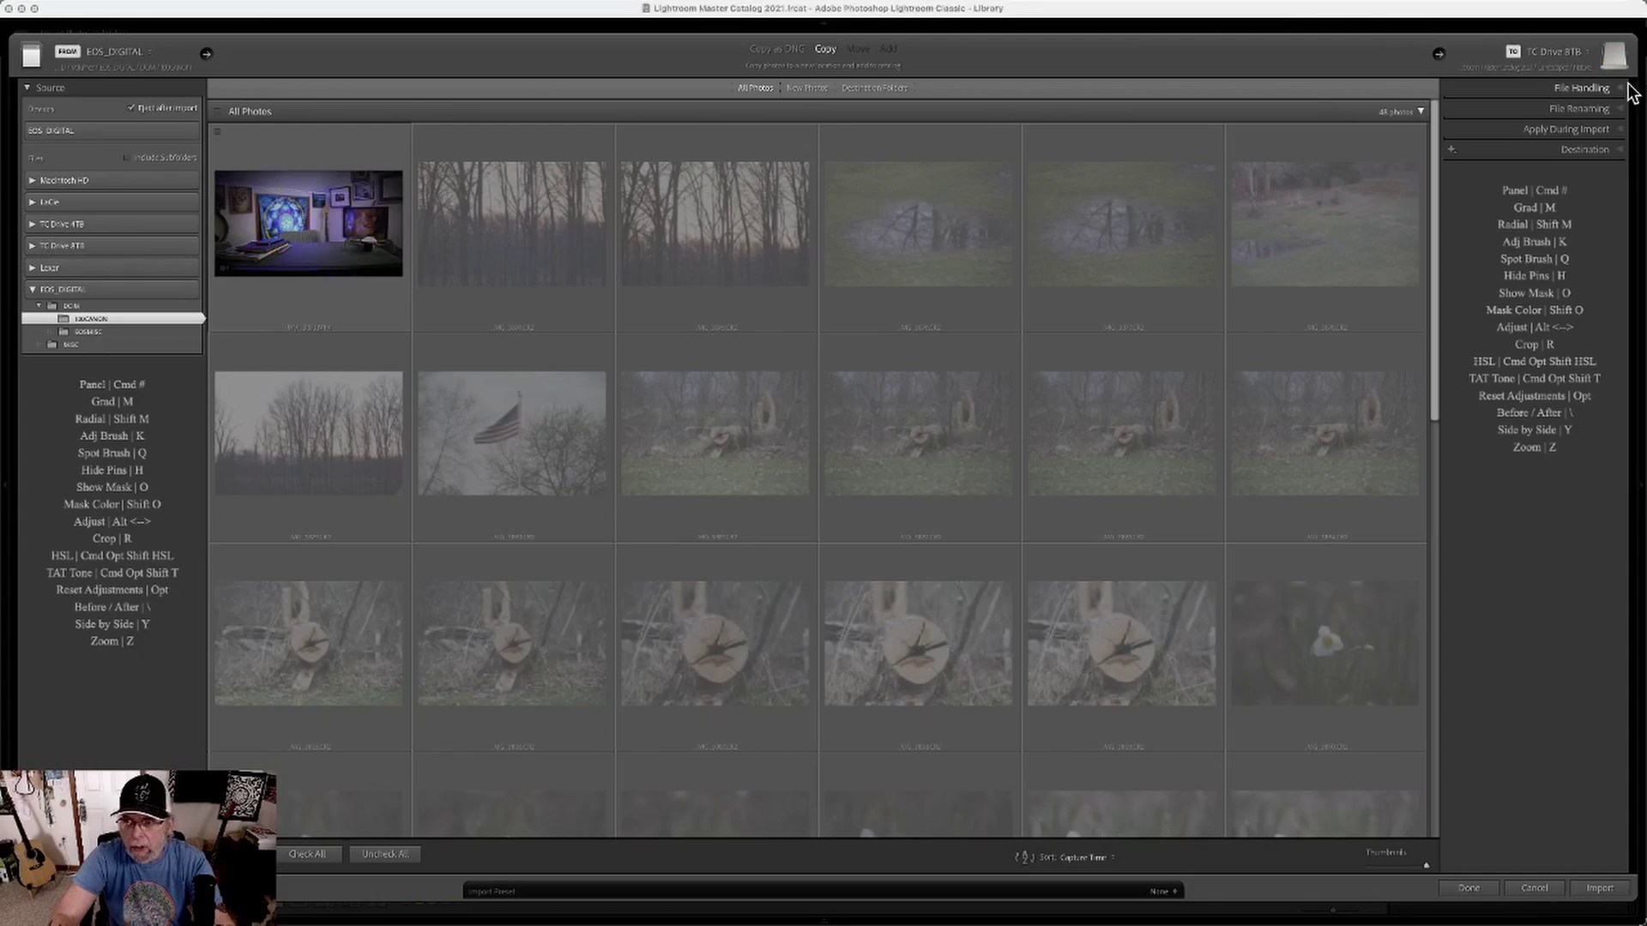
left_click(1551, 60)
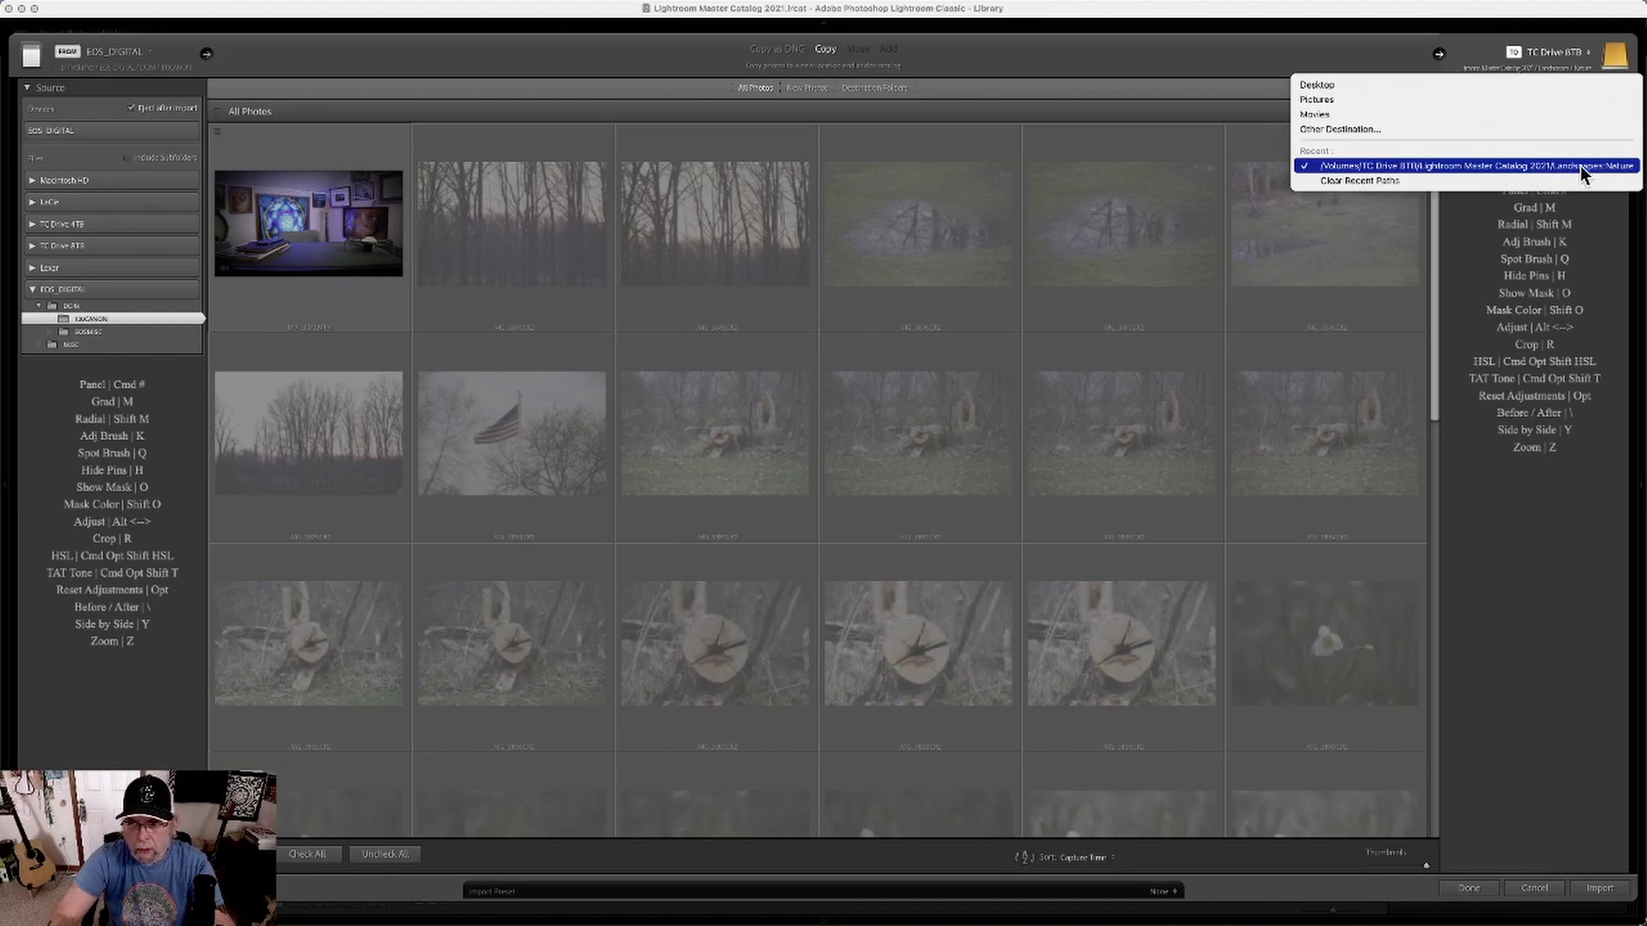
left_click(1476, 166)
Check the selected photos at the end of the grid and recheck the File Handling options
scroll(1242, 481, "down", 2)
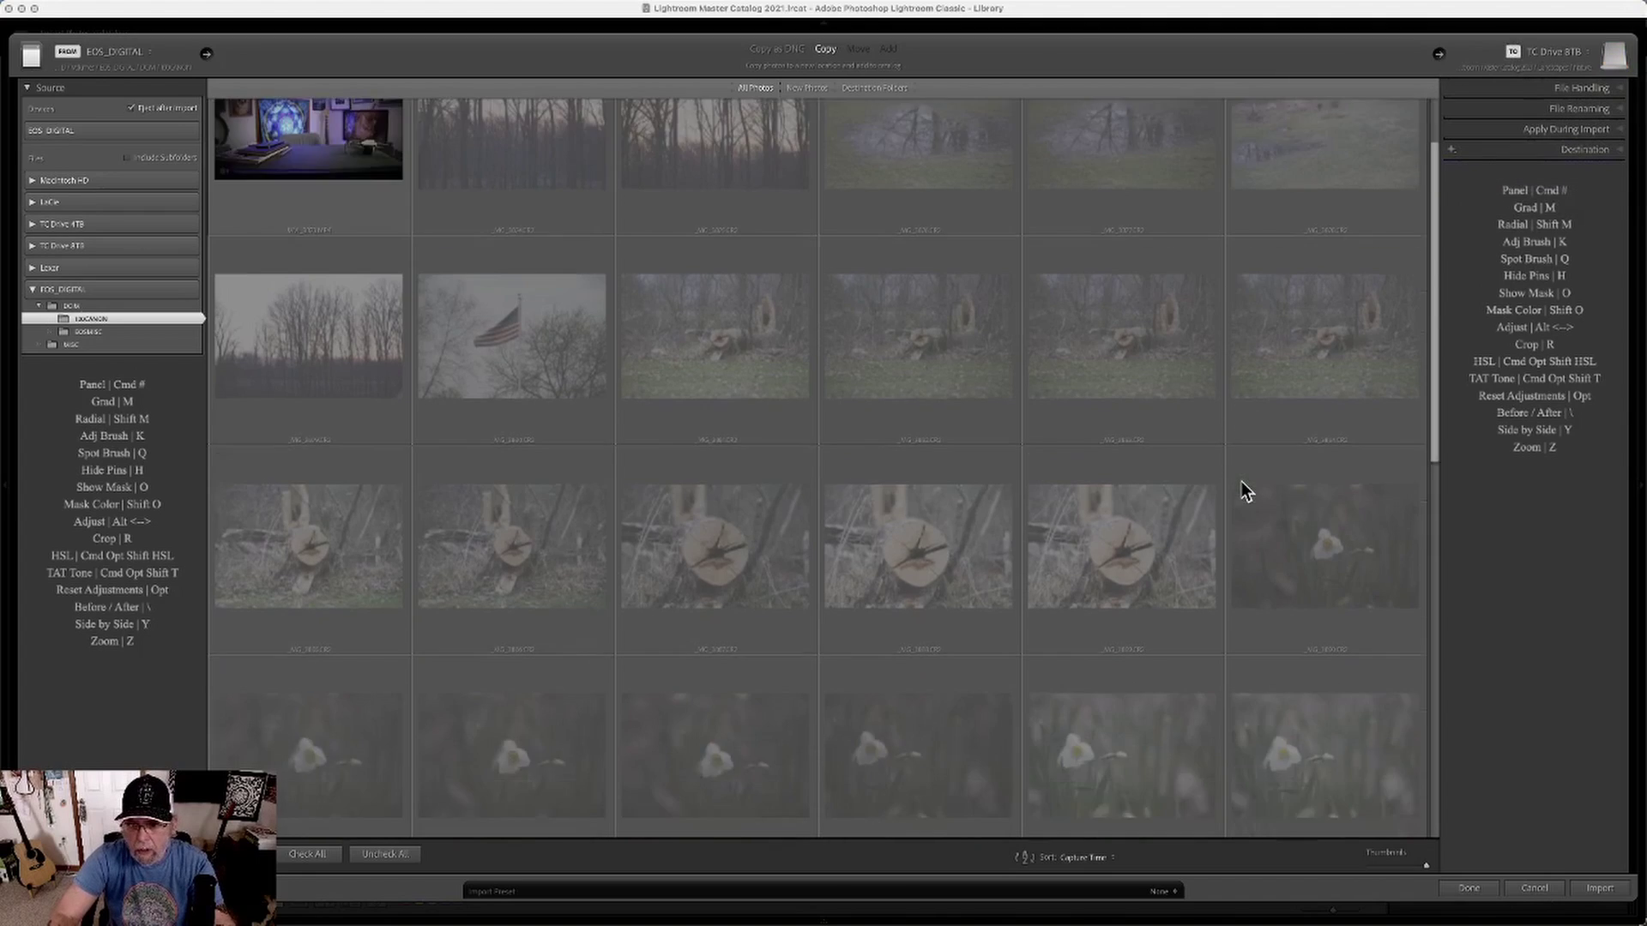
scroll(1241, 483, "down", 8)
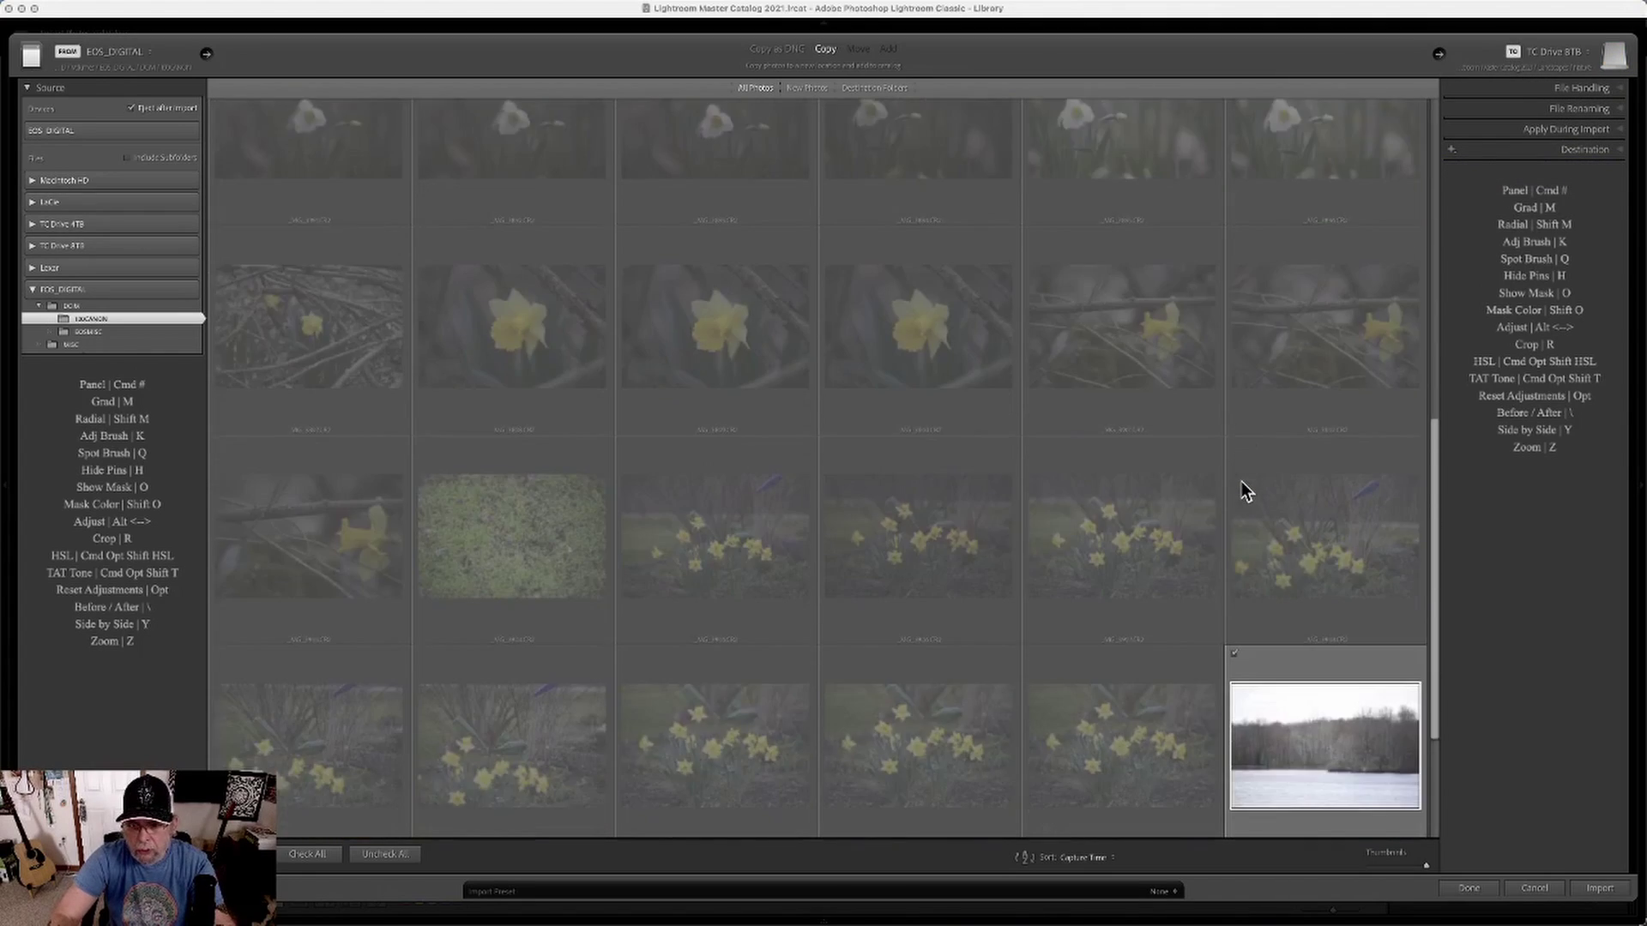
scroll(1242, 481, "down", 3)
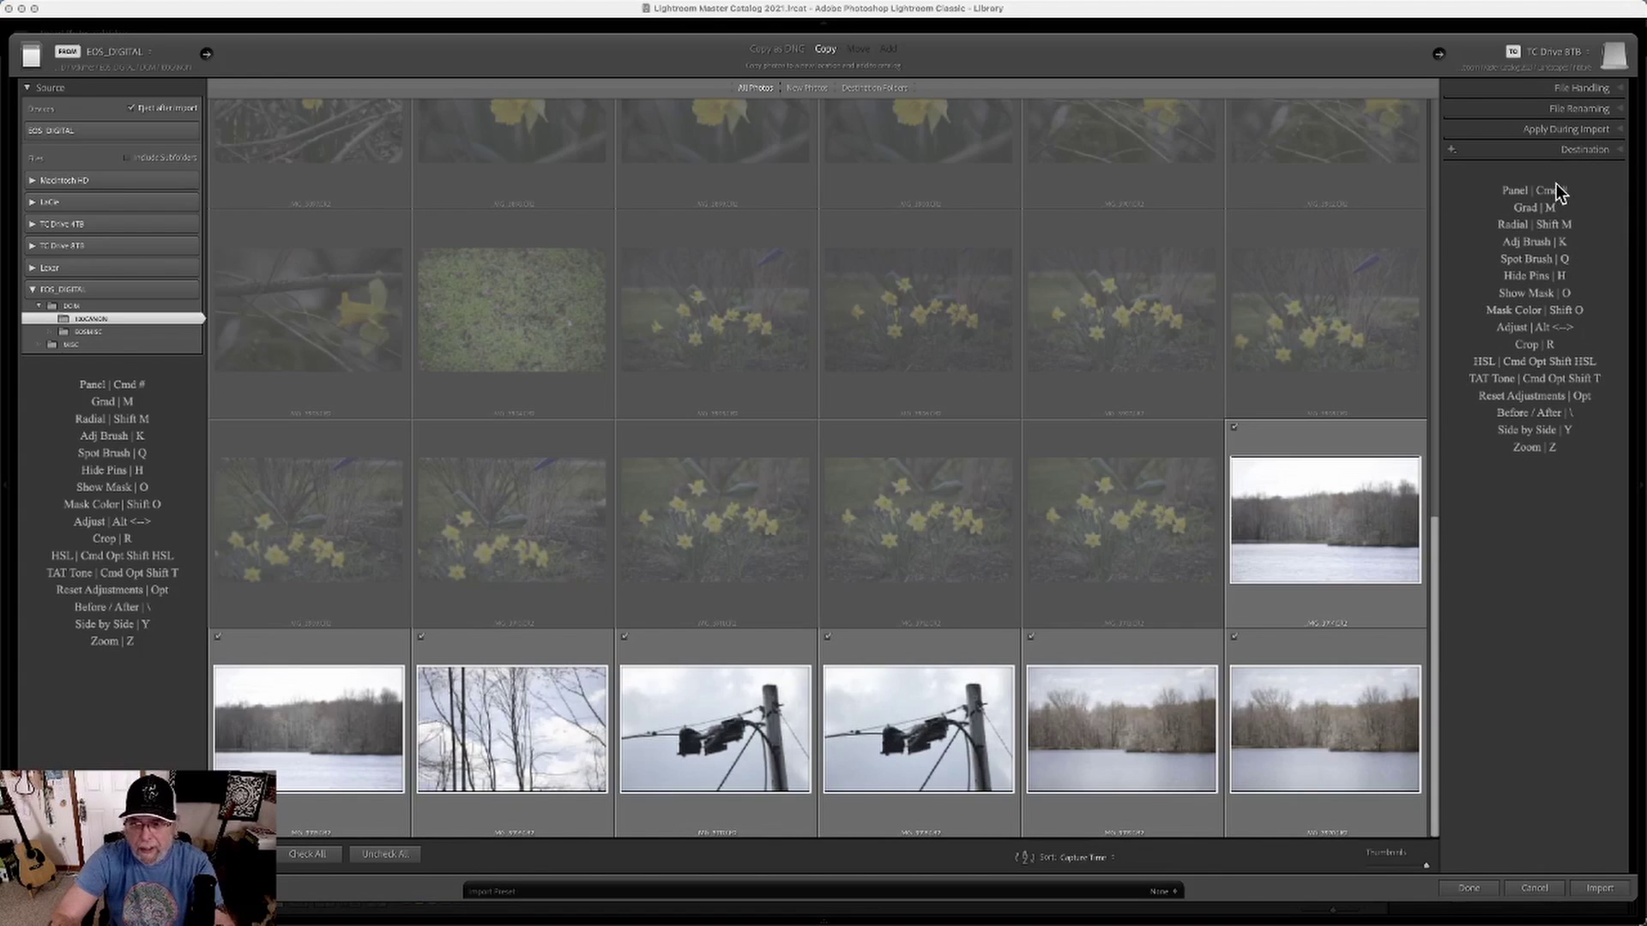
left_click(1623, 97)
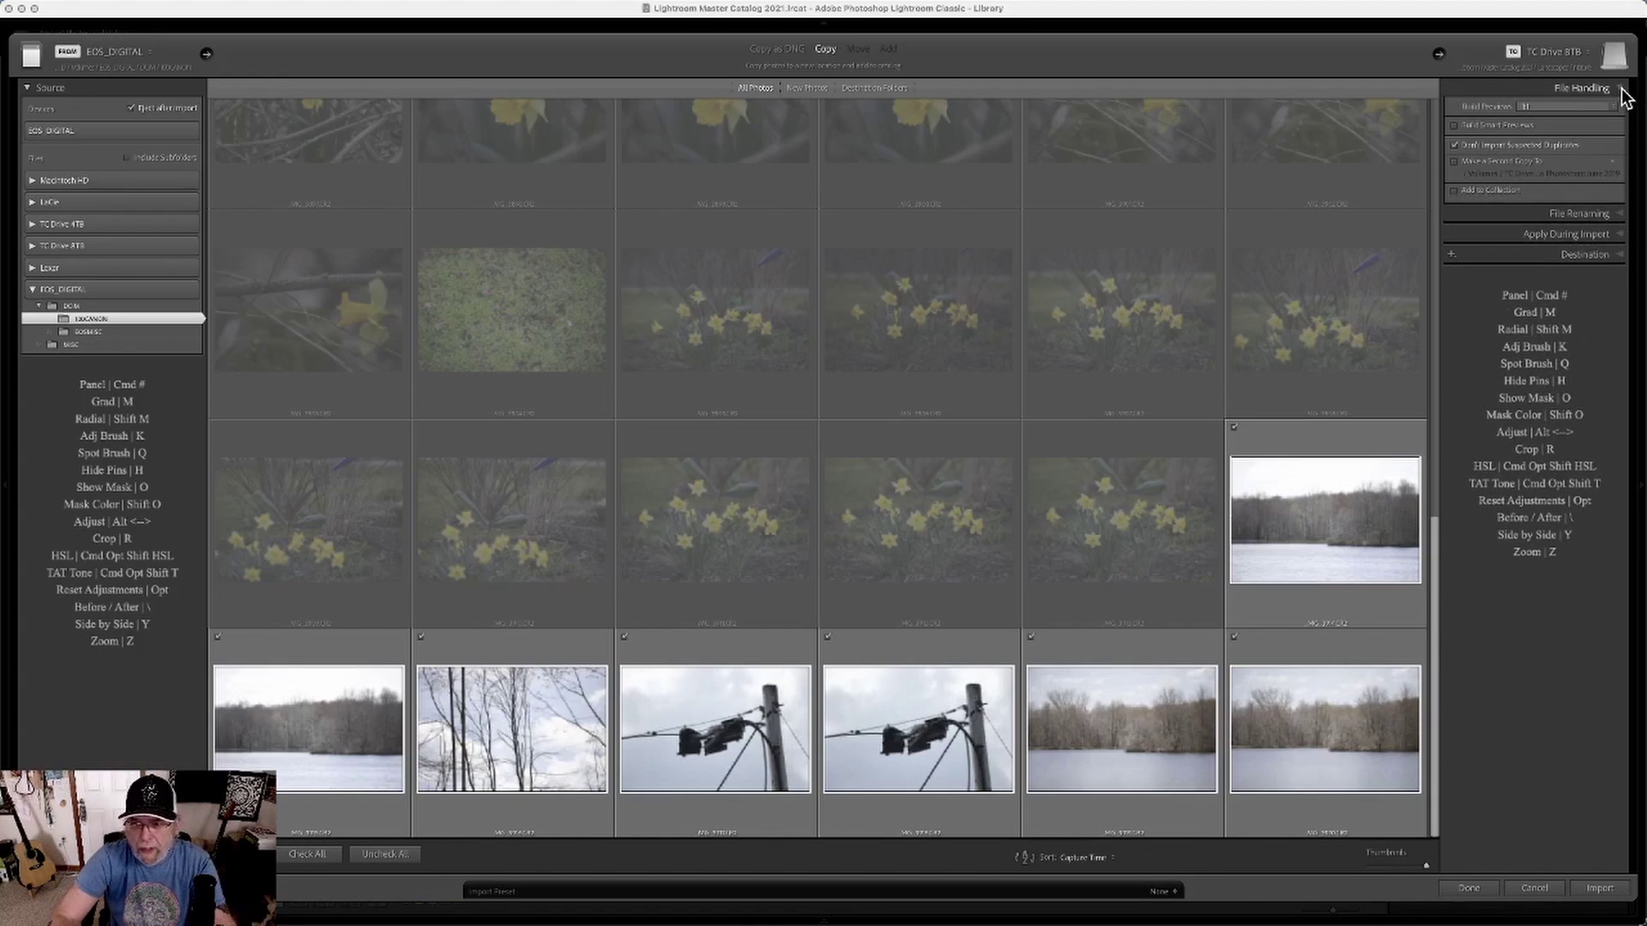
left_click(1622, 91)
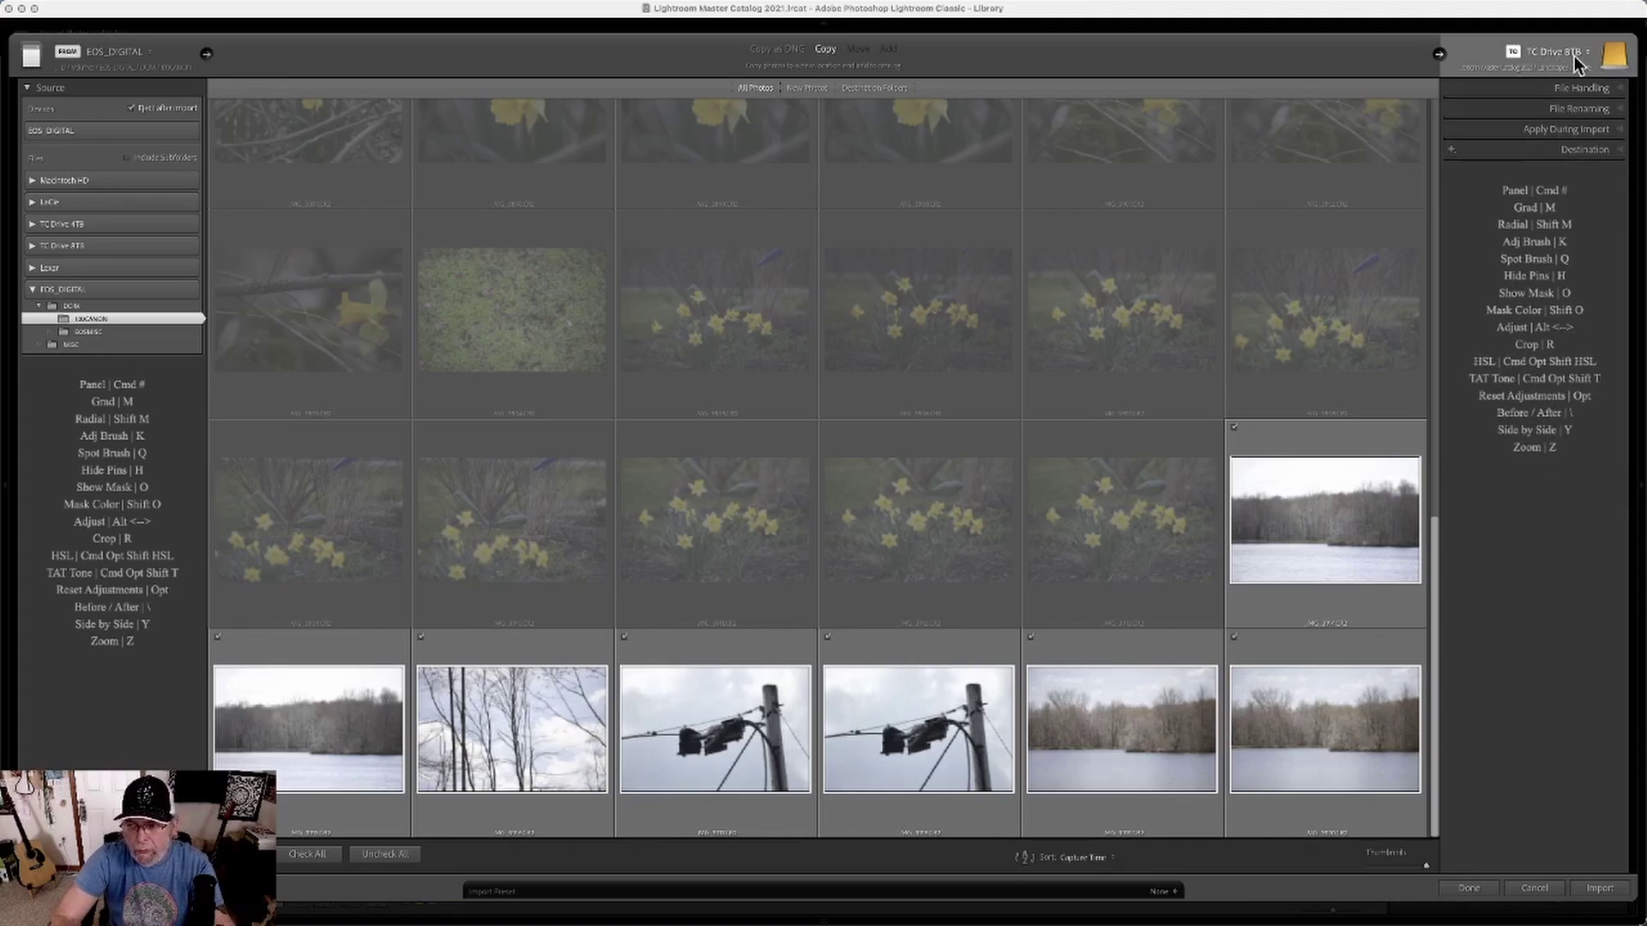
In the file renaming settings, set the extensions option to Leave as-is
left_click(1618, 112)
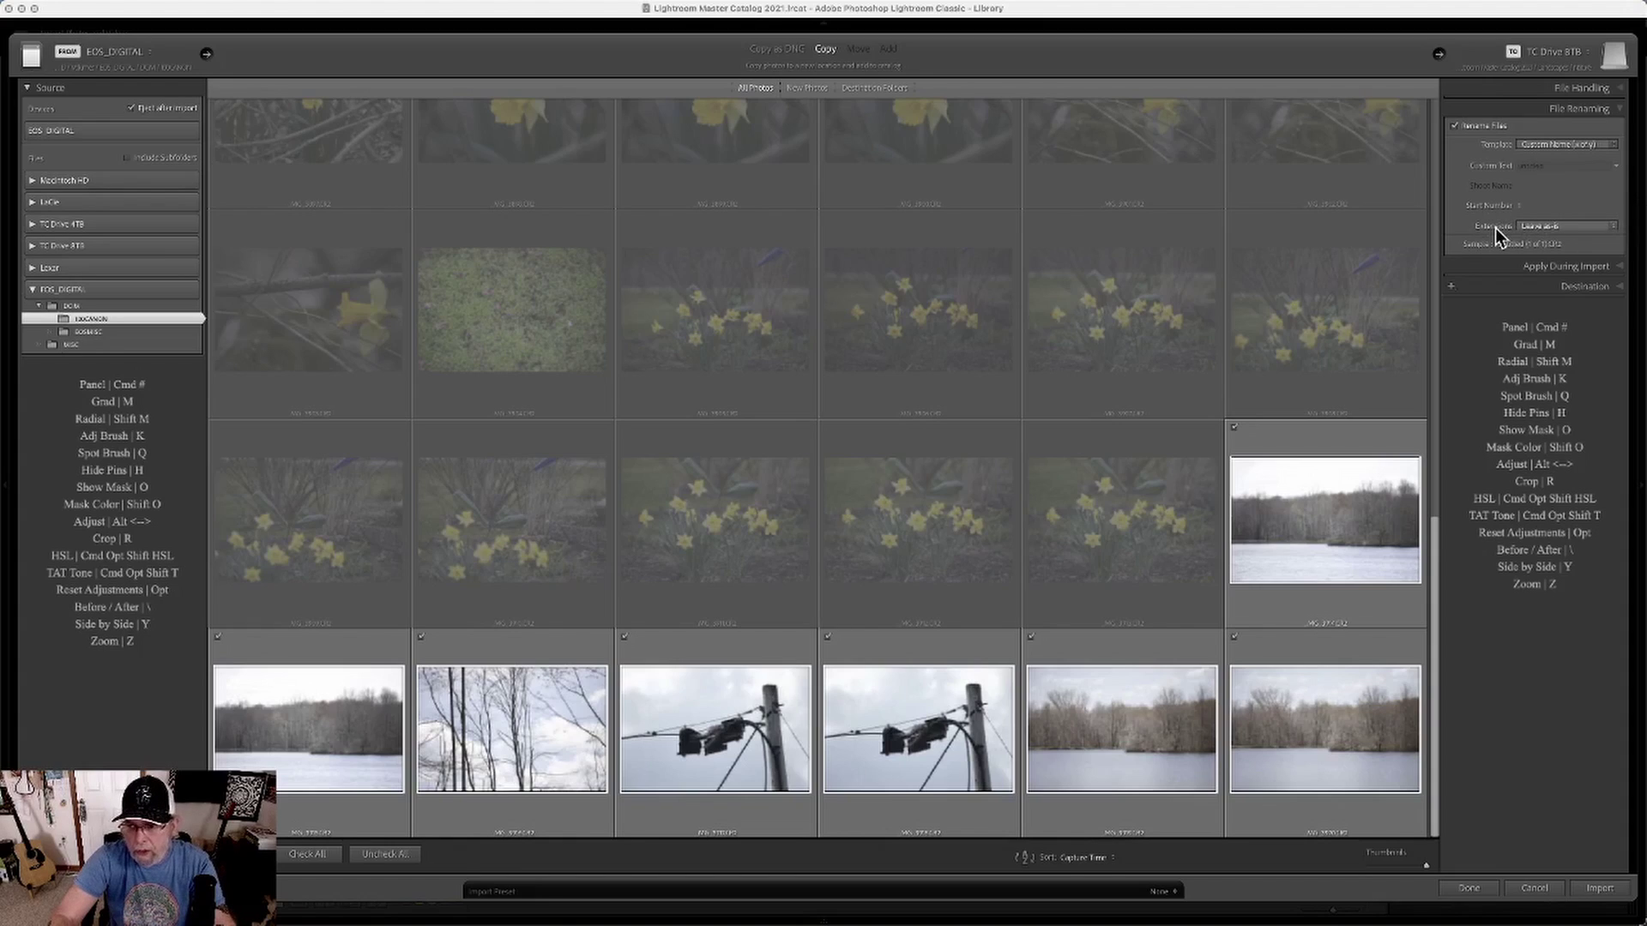
left_click(1613, 226)
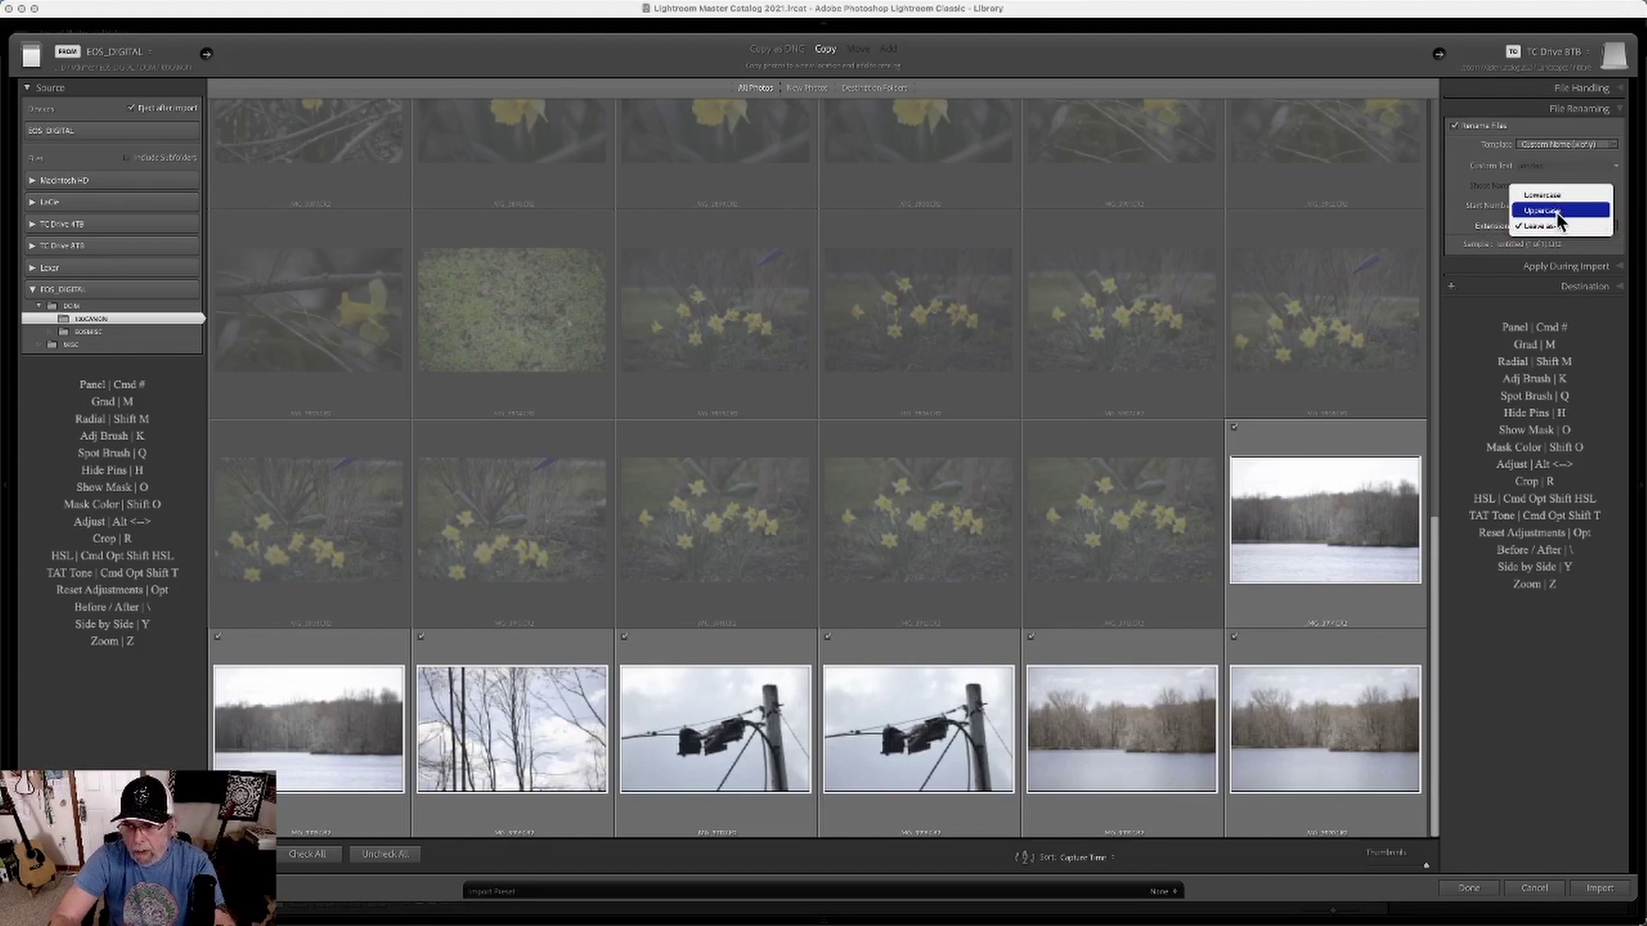
left_click(1520, 227)
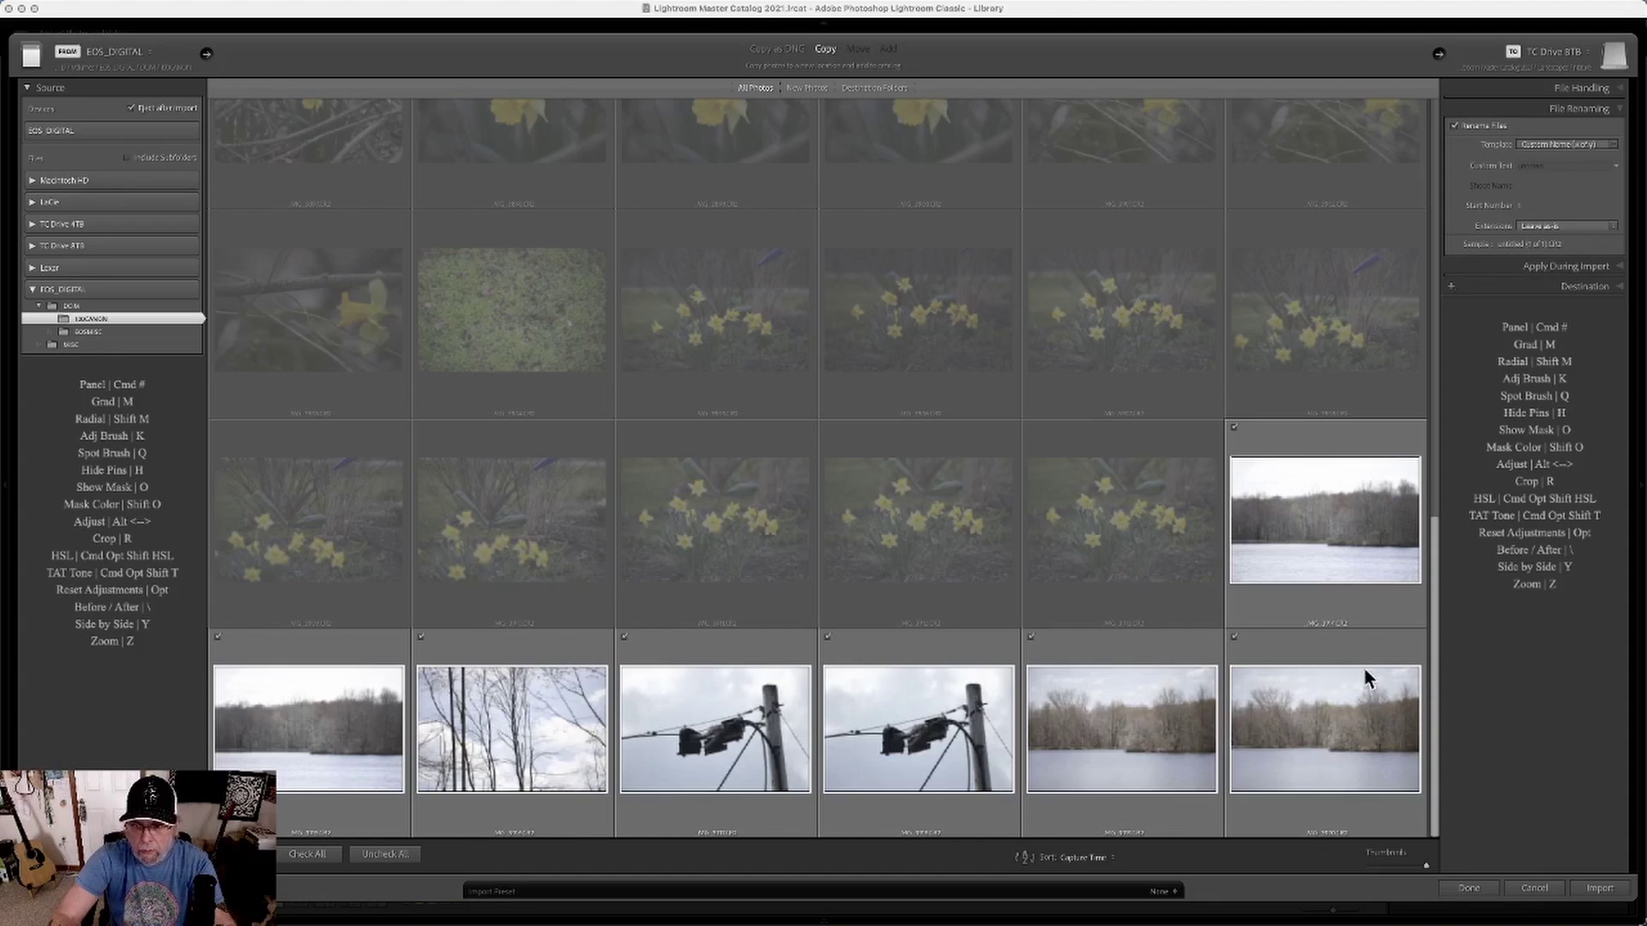
Show the Apply During Import settings and open the Keywords field for entry
left_click(1557, 266)
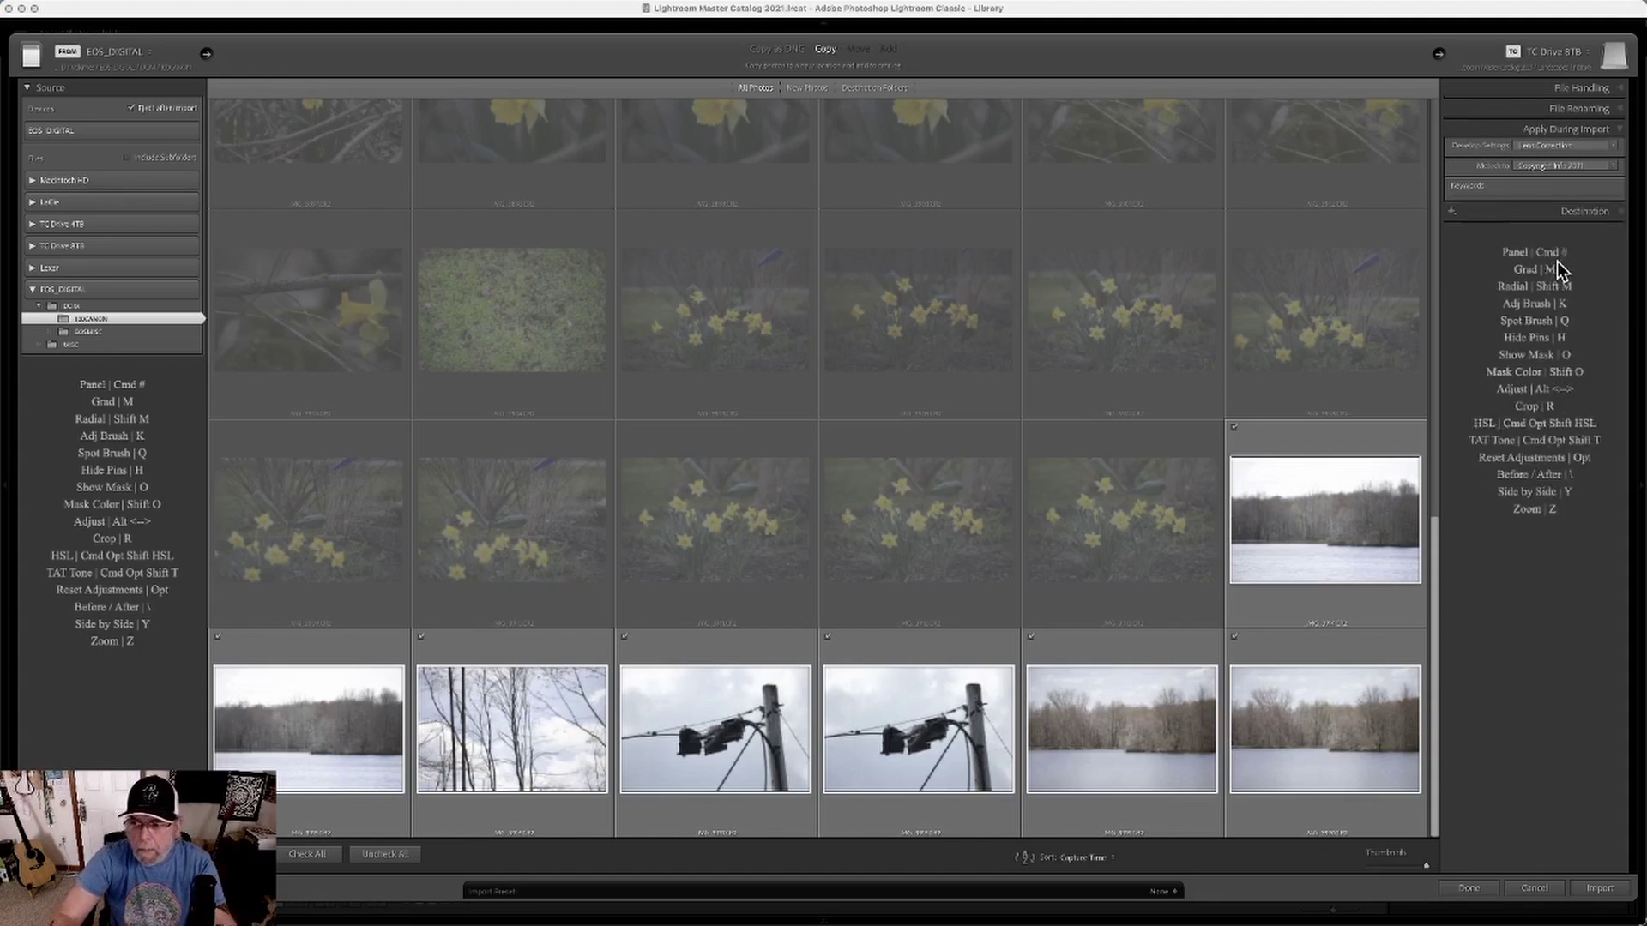
left_click(1621, 132)
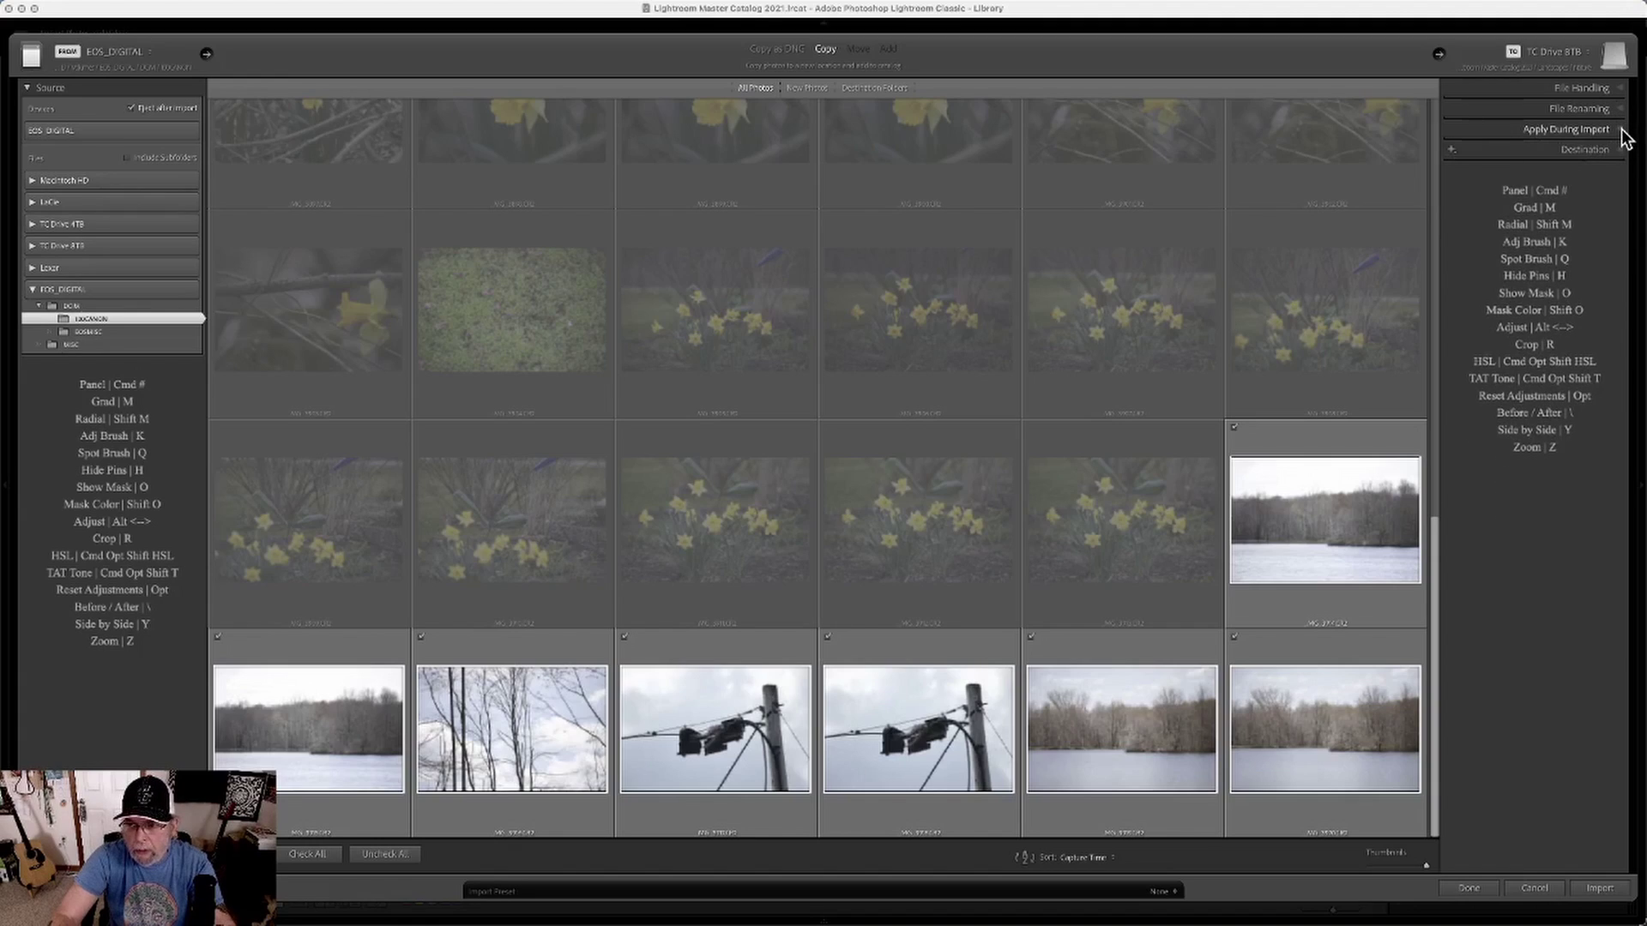
left_click(1621, 131)
left_click(1584, 225)
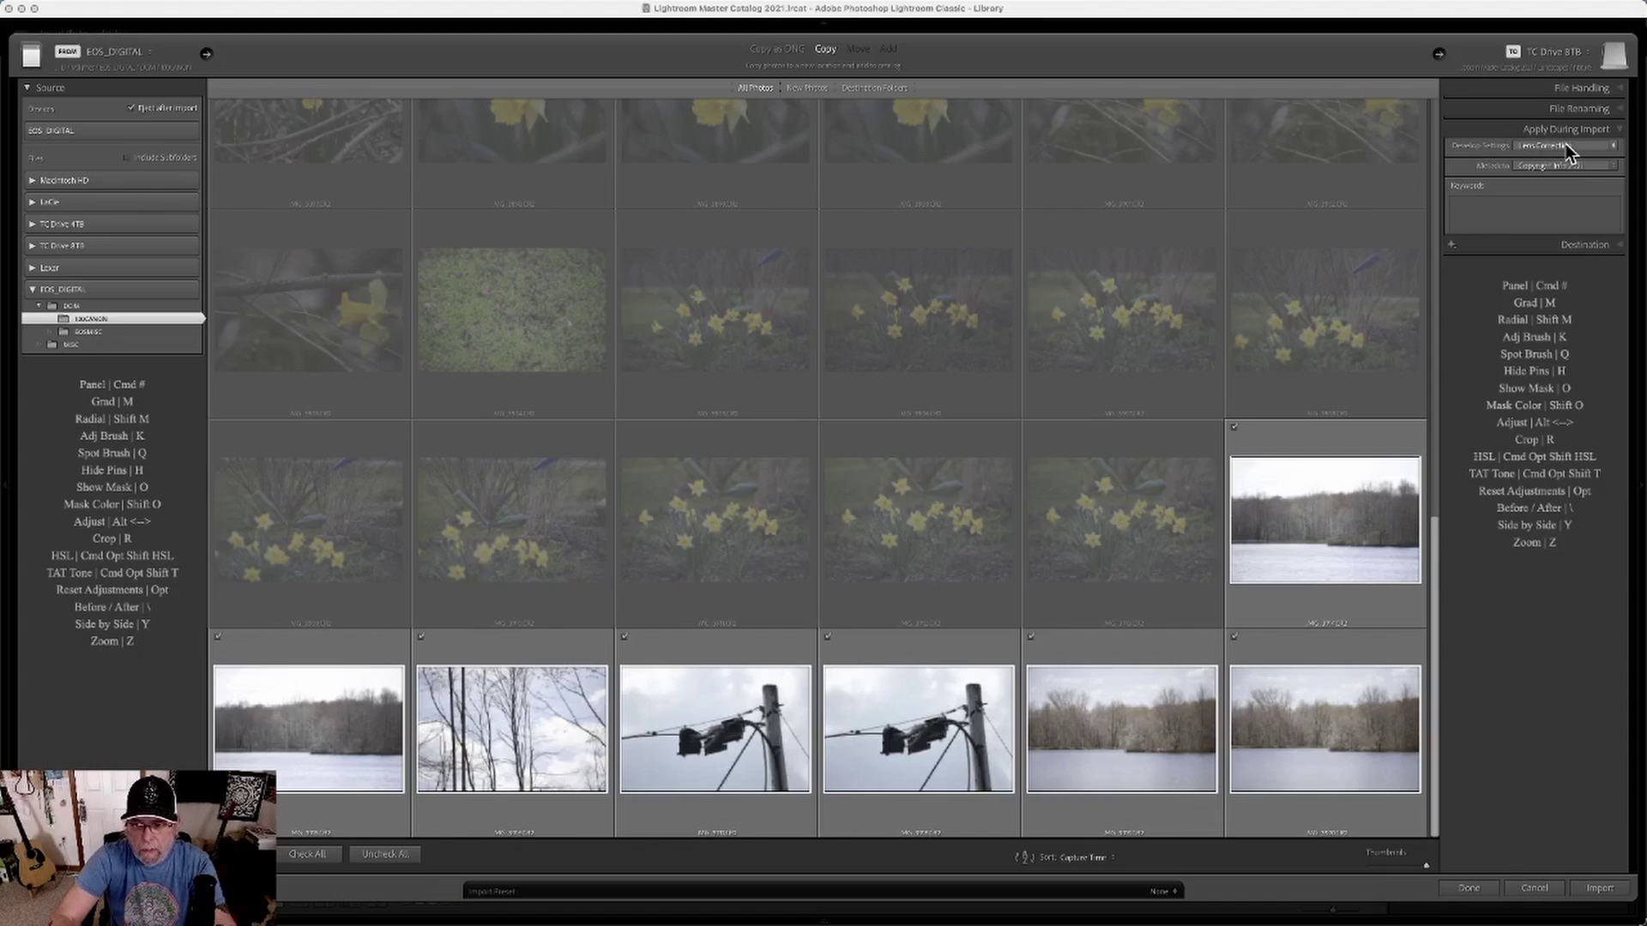
Examine the preset groups available as develop settings for the import, including the Color presets
left_click(1614, 147)
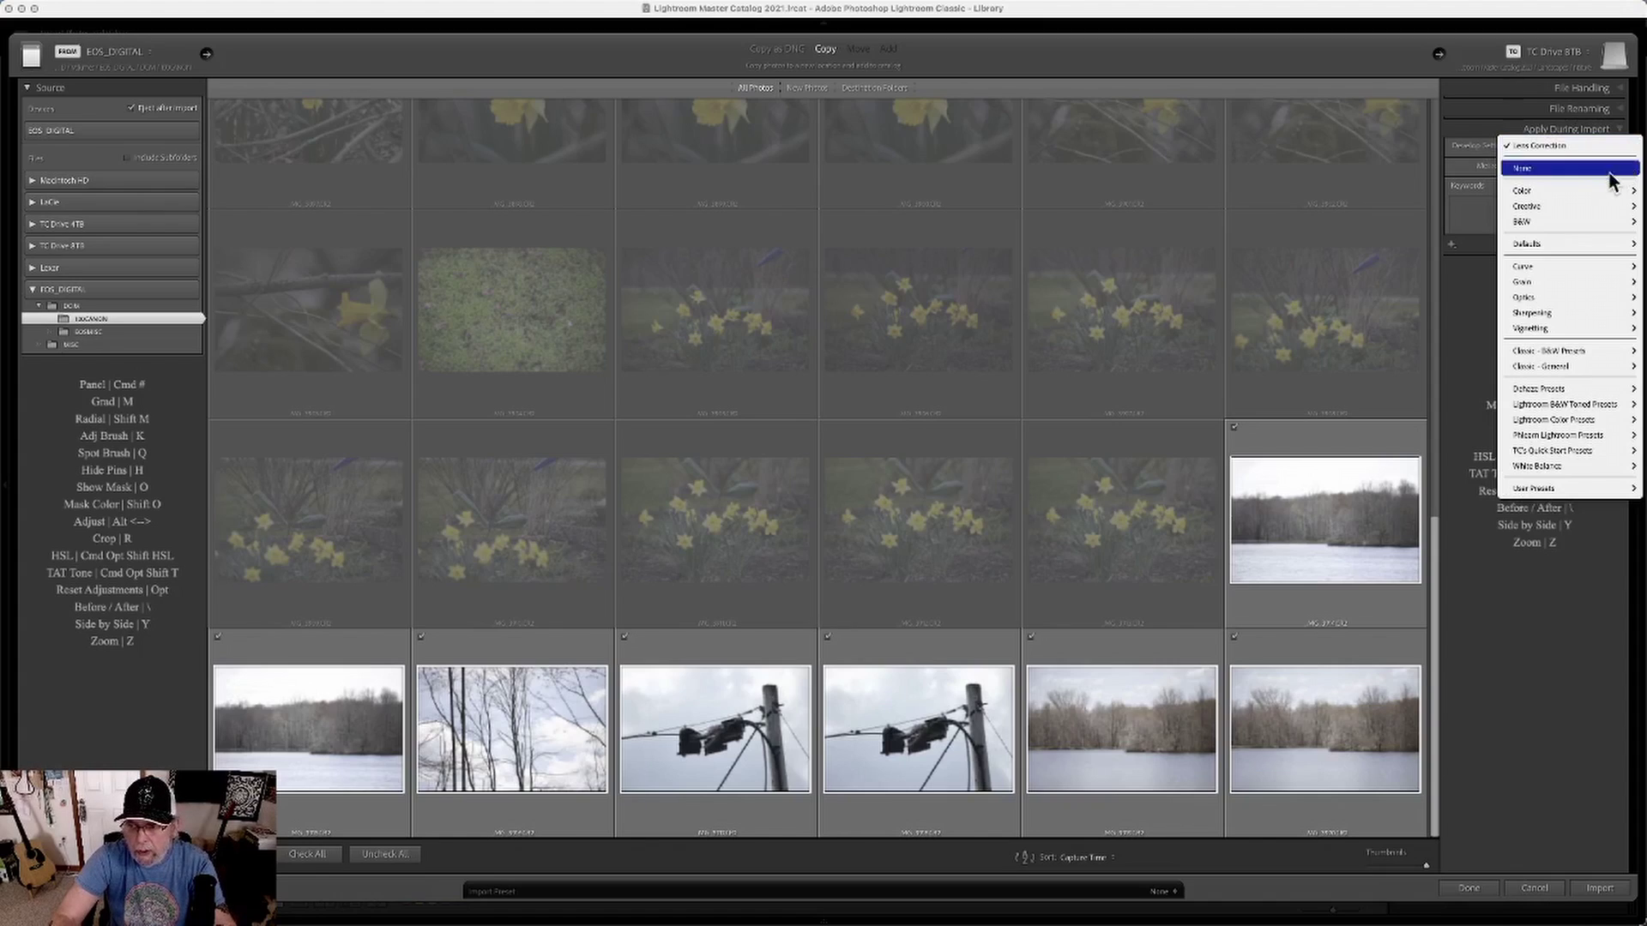
mouse_move(1581, 194)
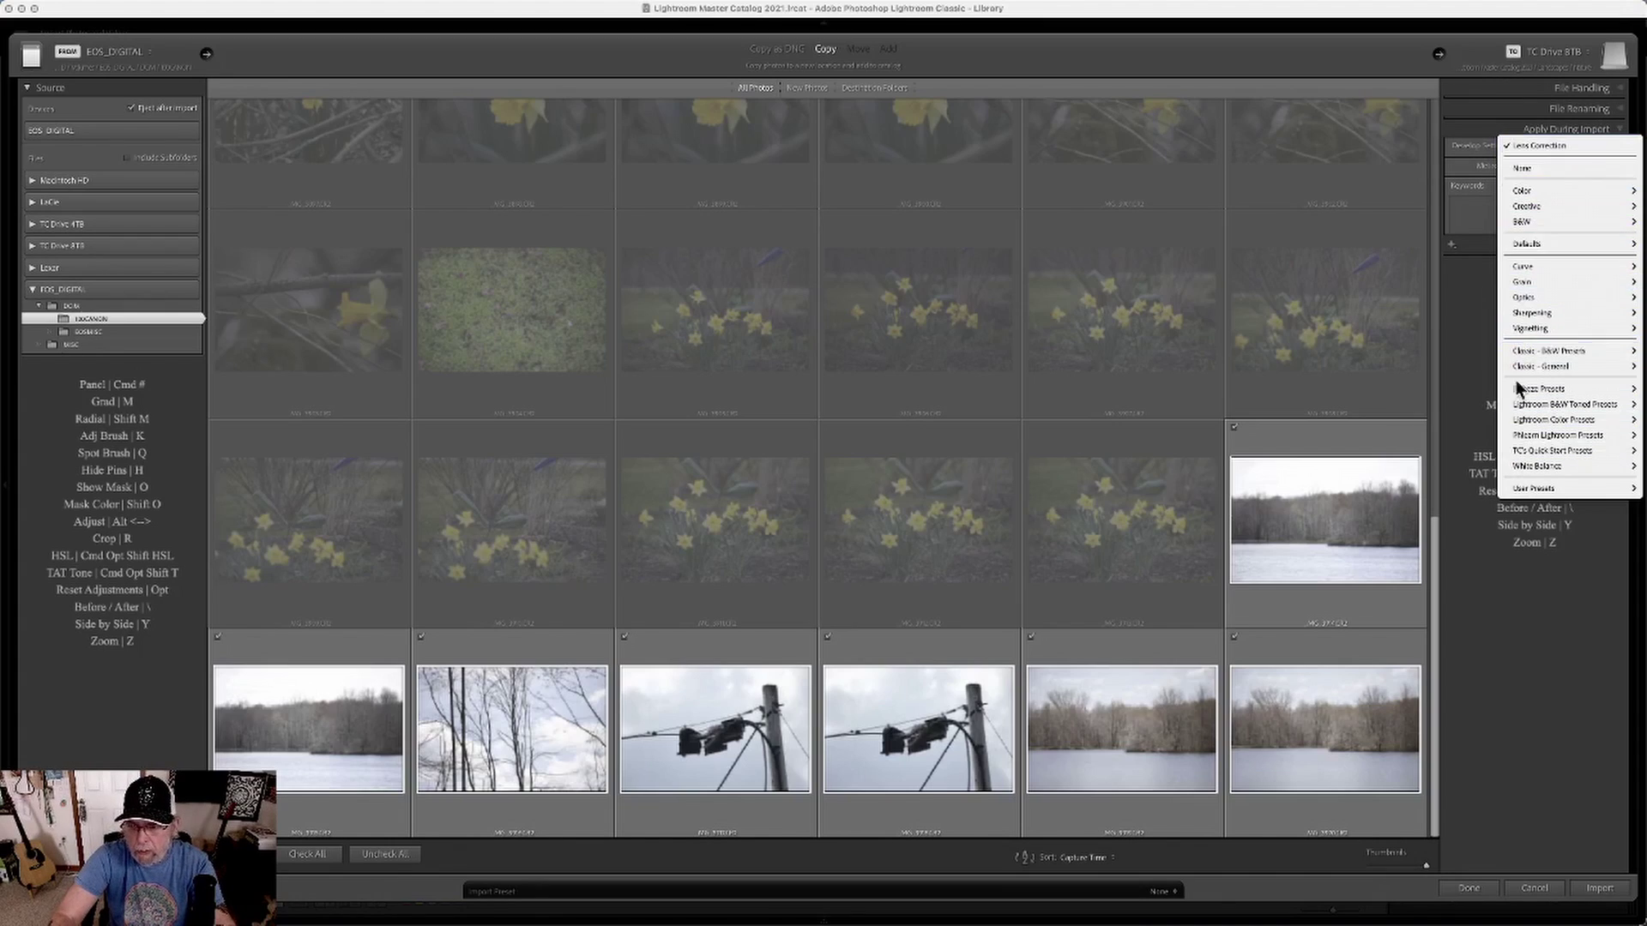
mouse_move(1518, 191)
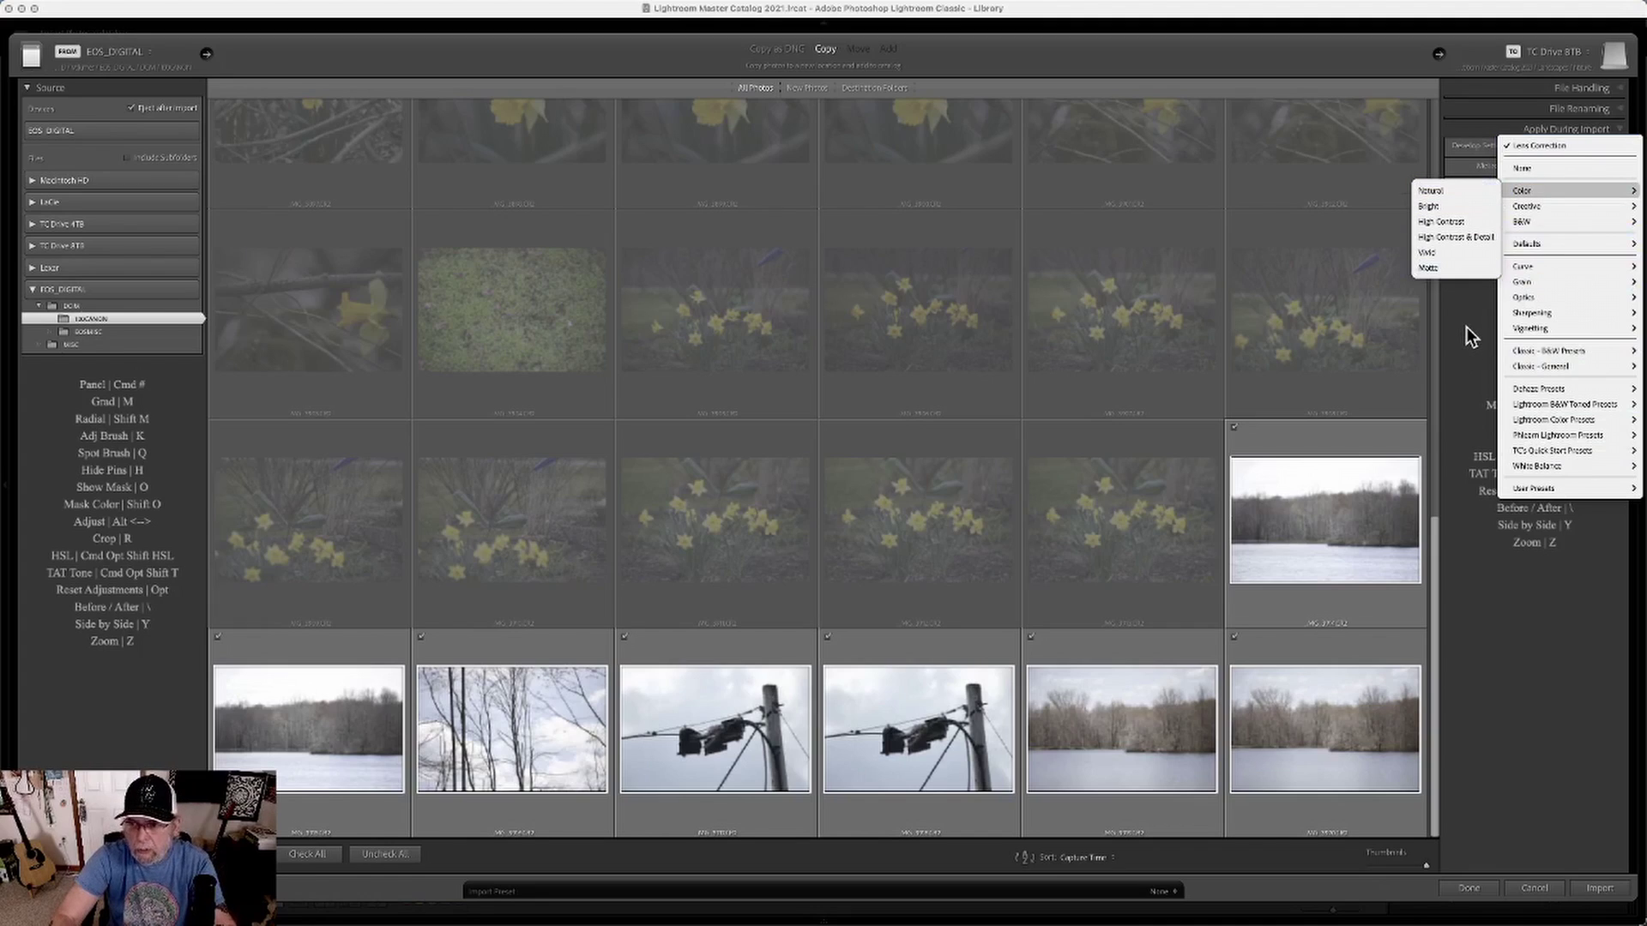
left_click(1467, 332)
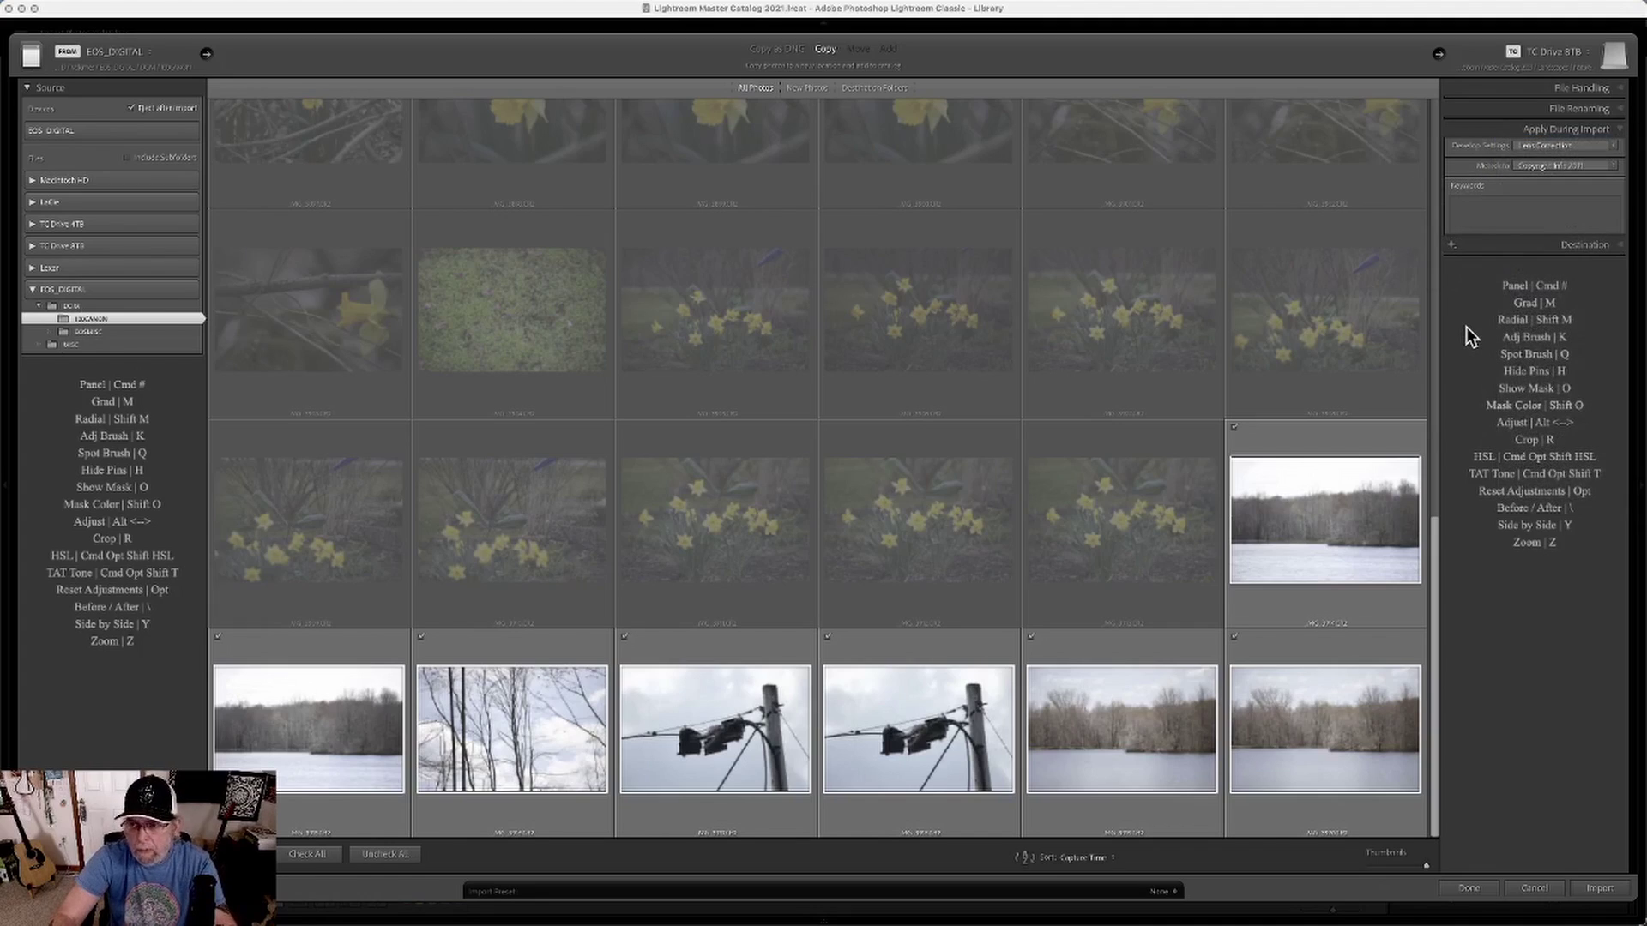
Review the metadata presets, keep Copyright Info 2021 applied, and import the checked photos from the card
left_click(1616, 168)
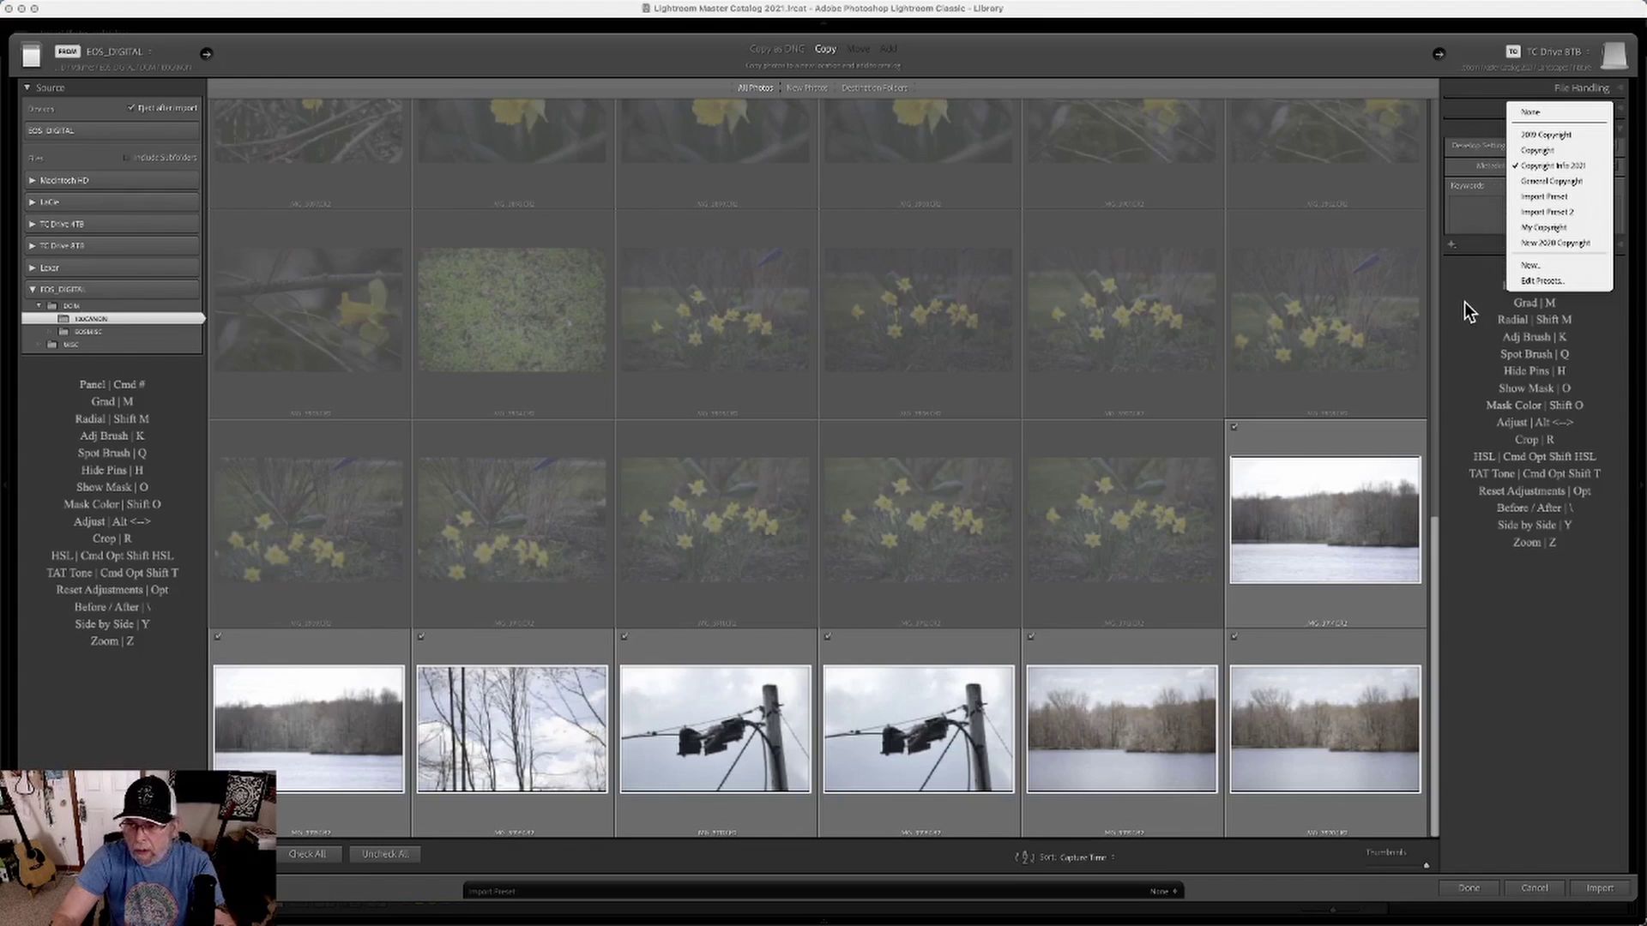
left_click(1619, 232)
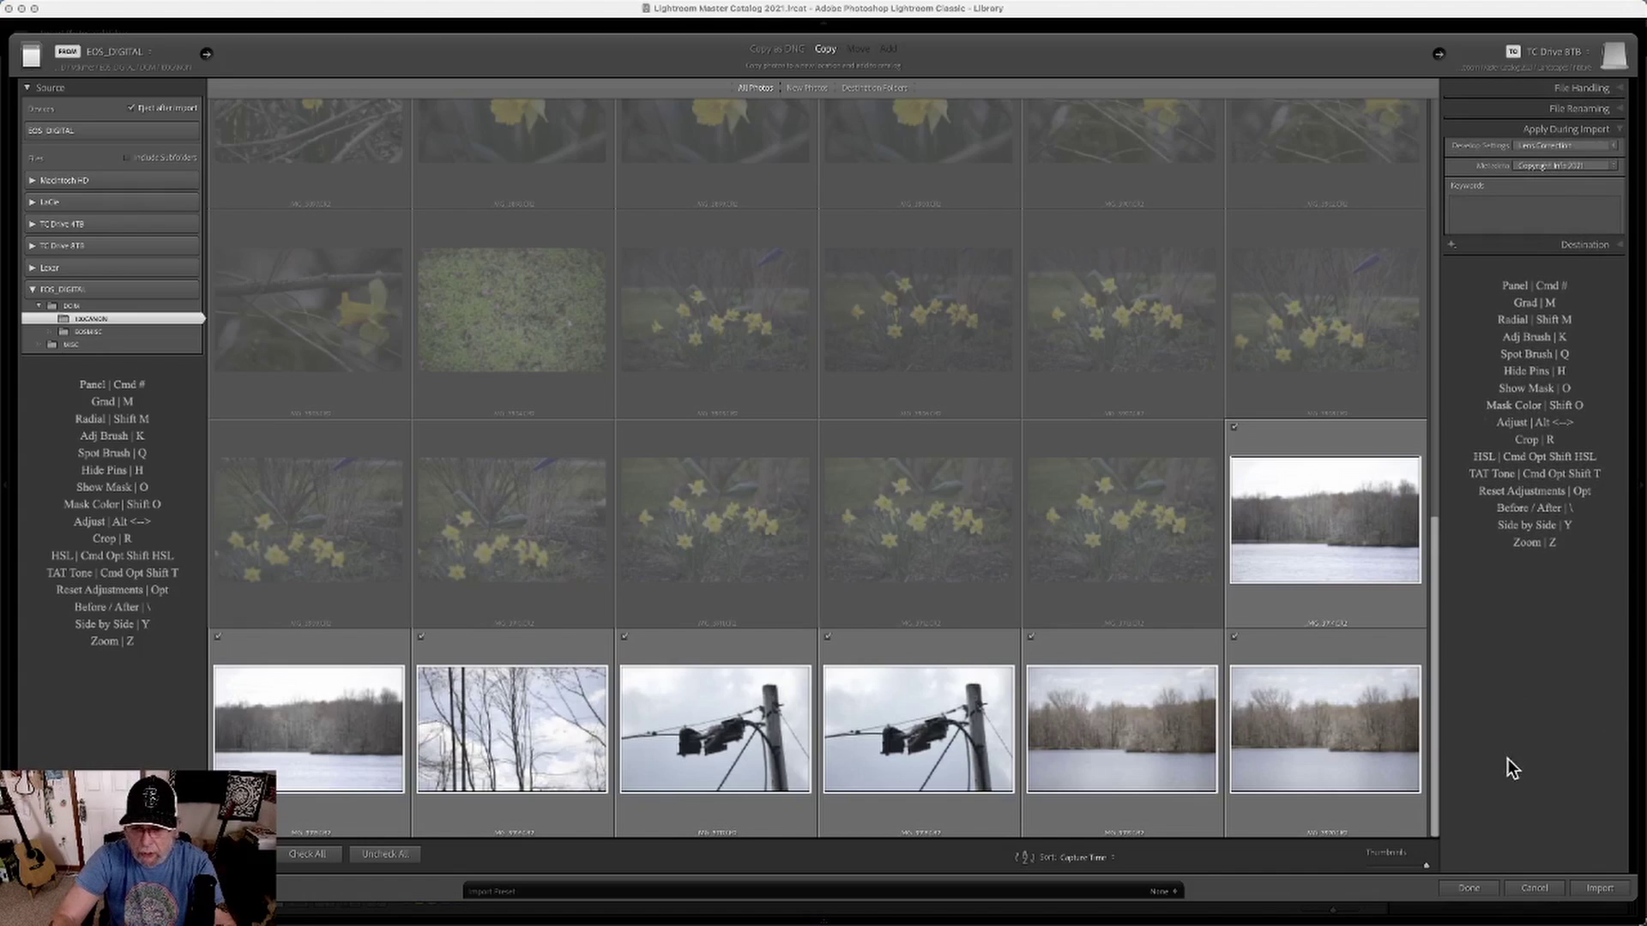
left_click(1600, 889)
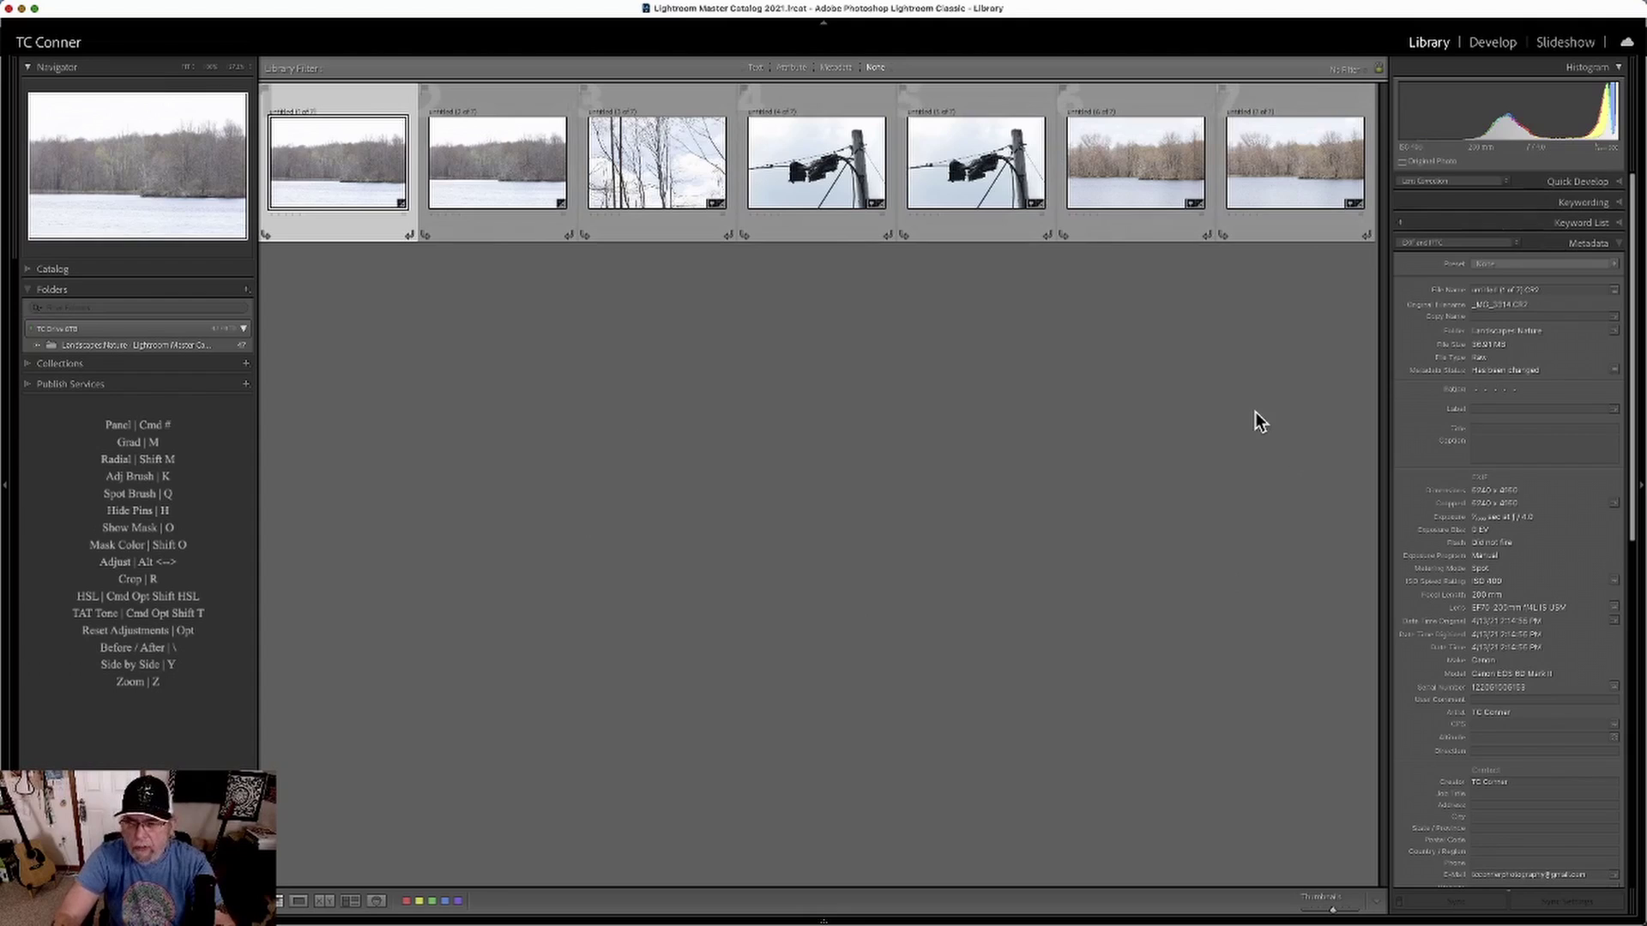
Examine the first imported photo's EXIF, contact and copyright metadata in Loupe view and return to the thumbnail grid
double_click(365, 158)
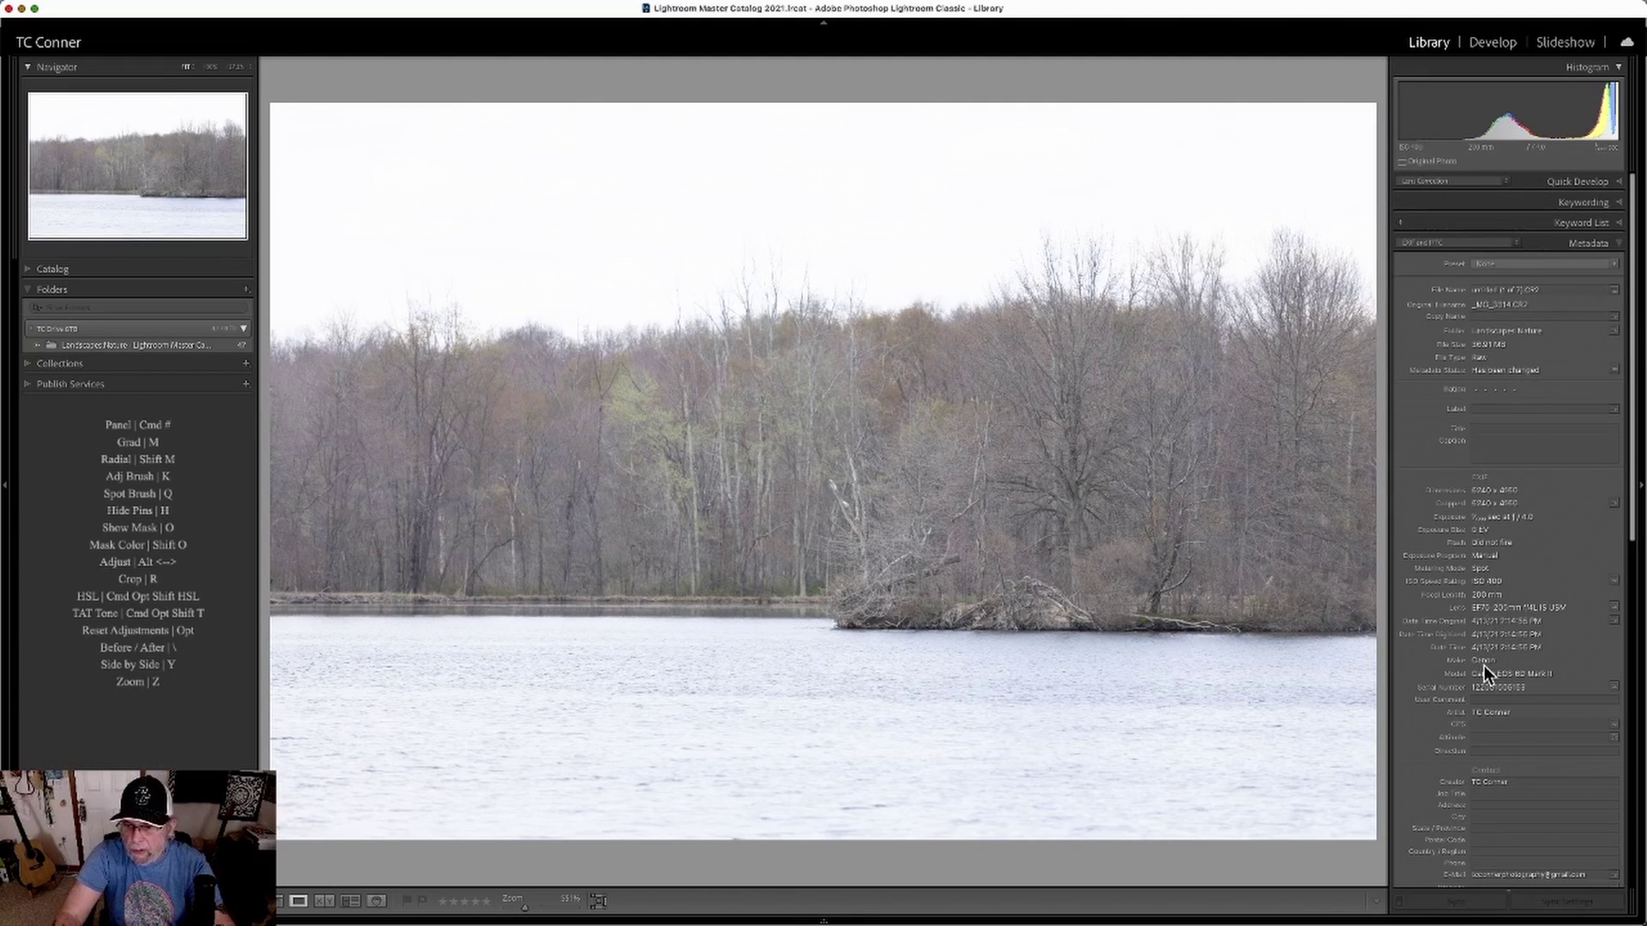
scroll(1484, 666, "down", 3)
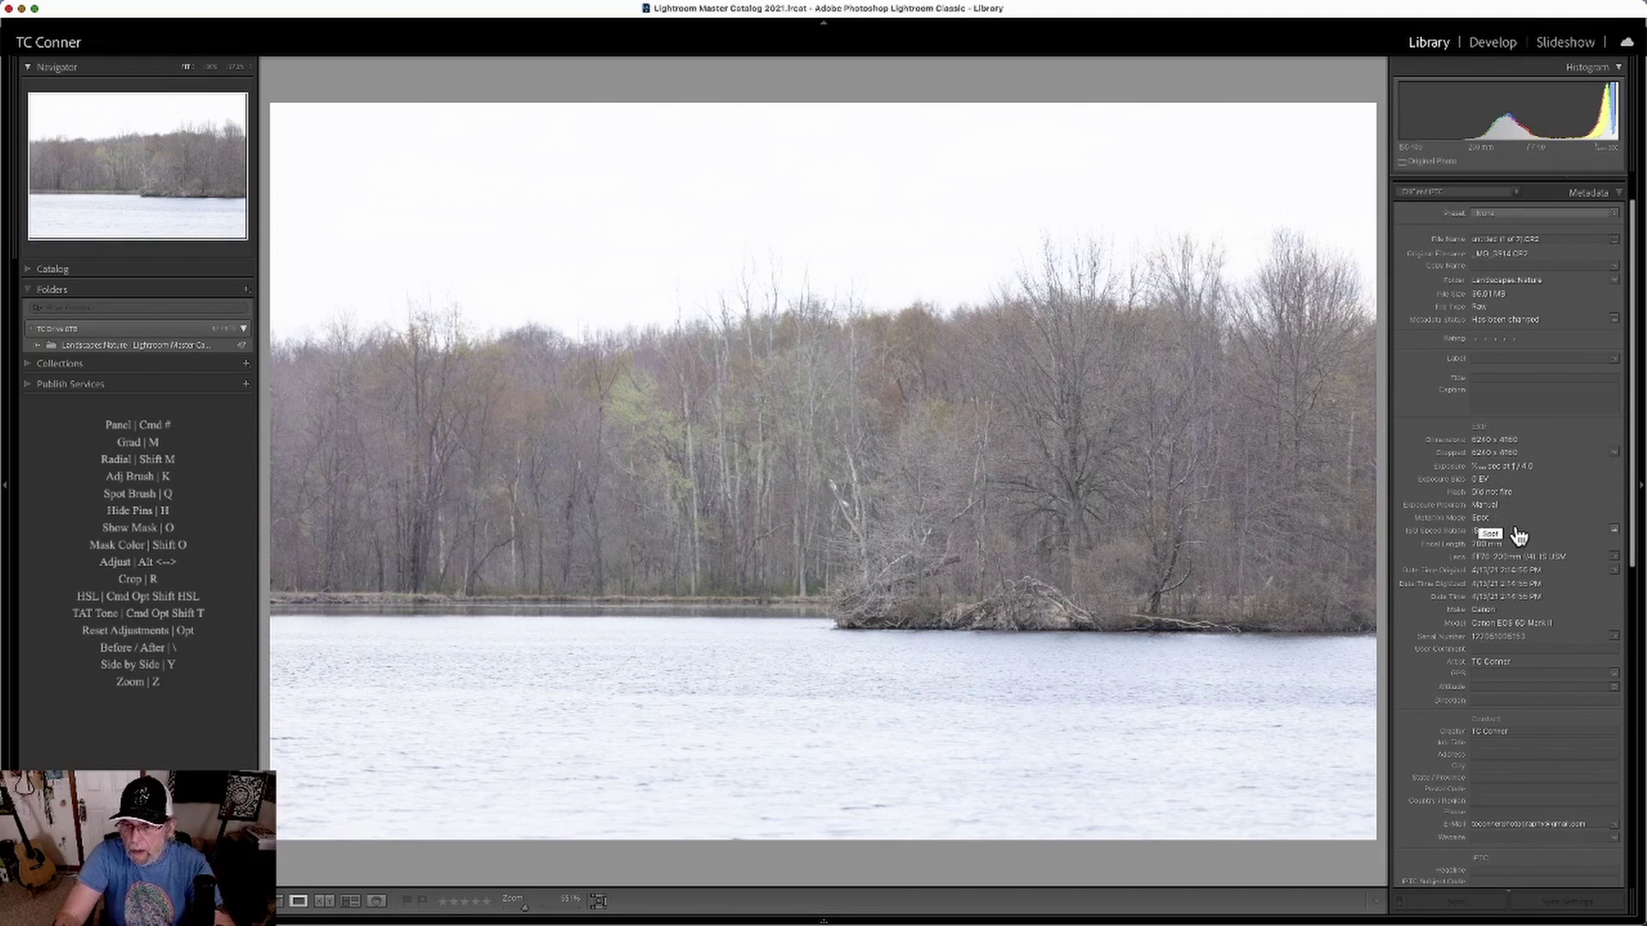
scroll(1515, 530, "down", 1)
scroll(1515, 530, "down", 10)
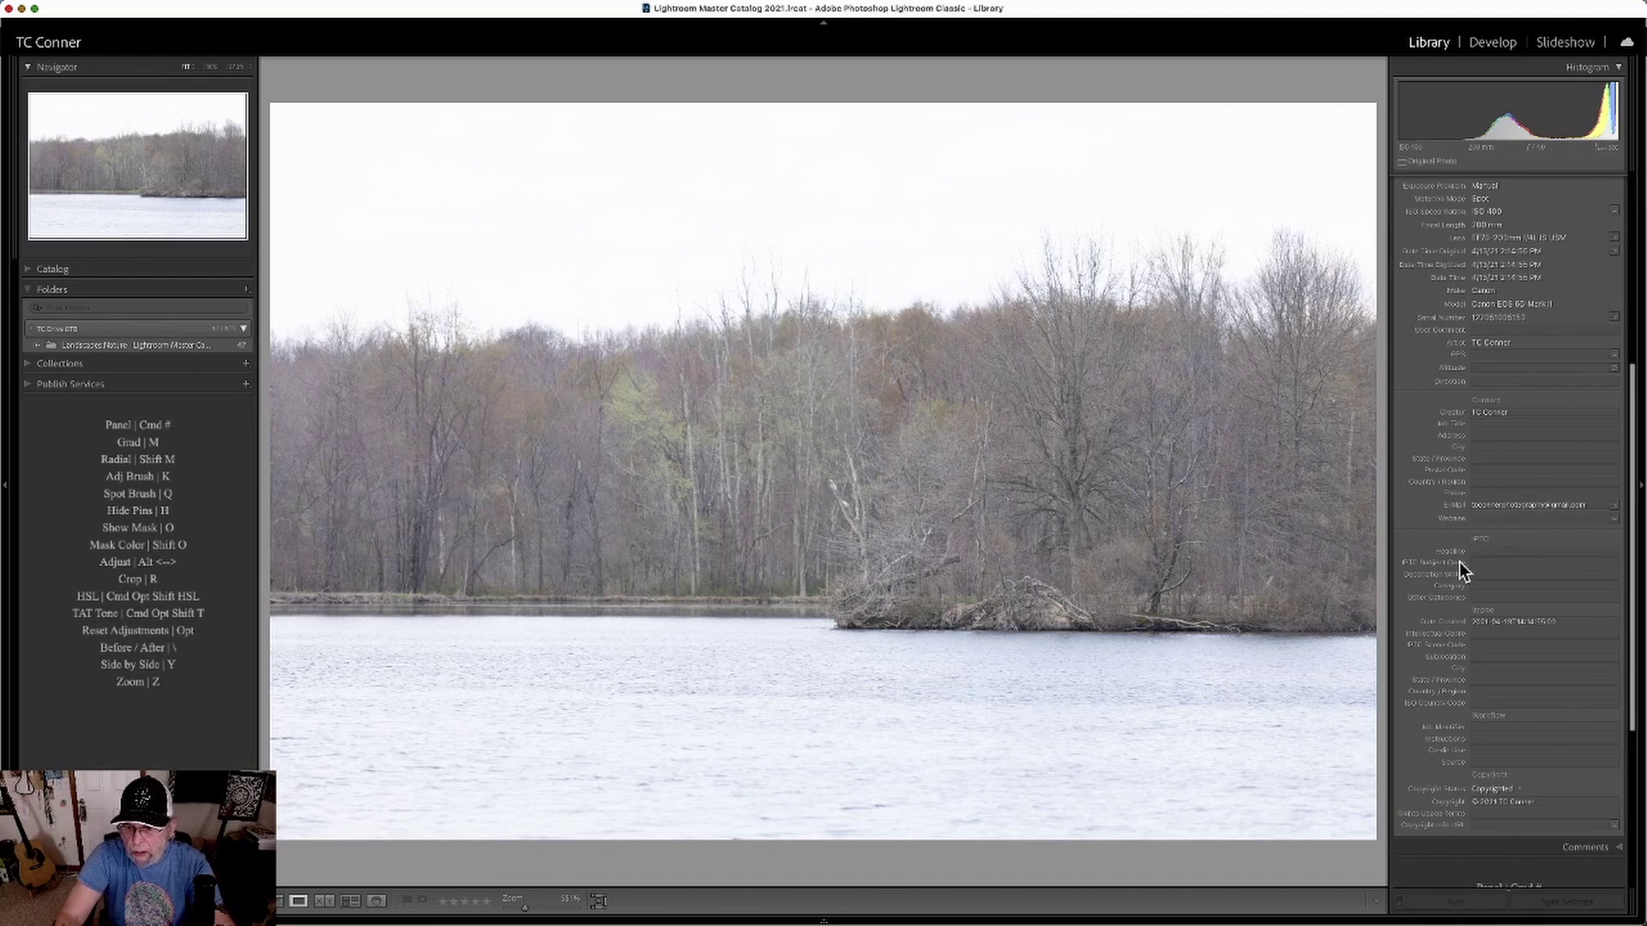
scroll(1495, 447, "down", 5)
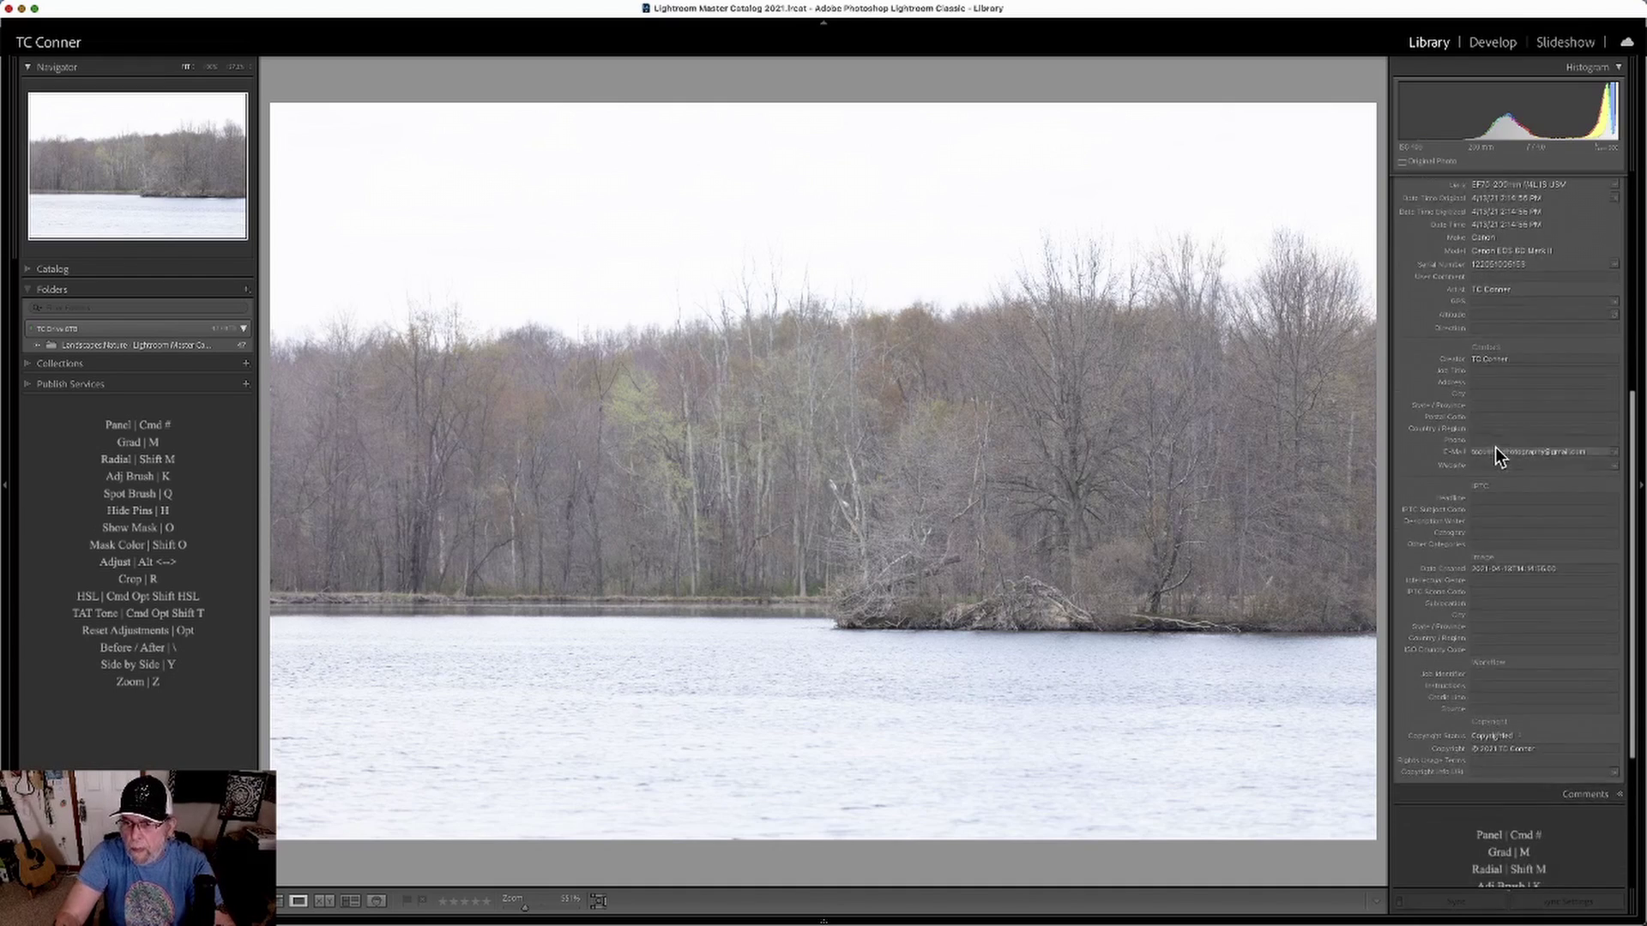
scroll(1495, 446, "up", 12)
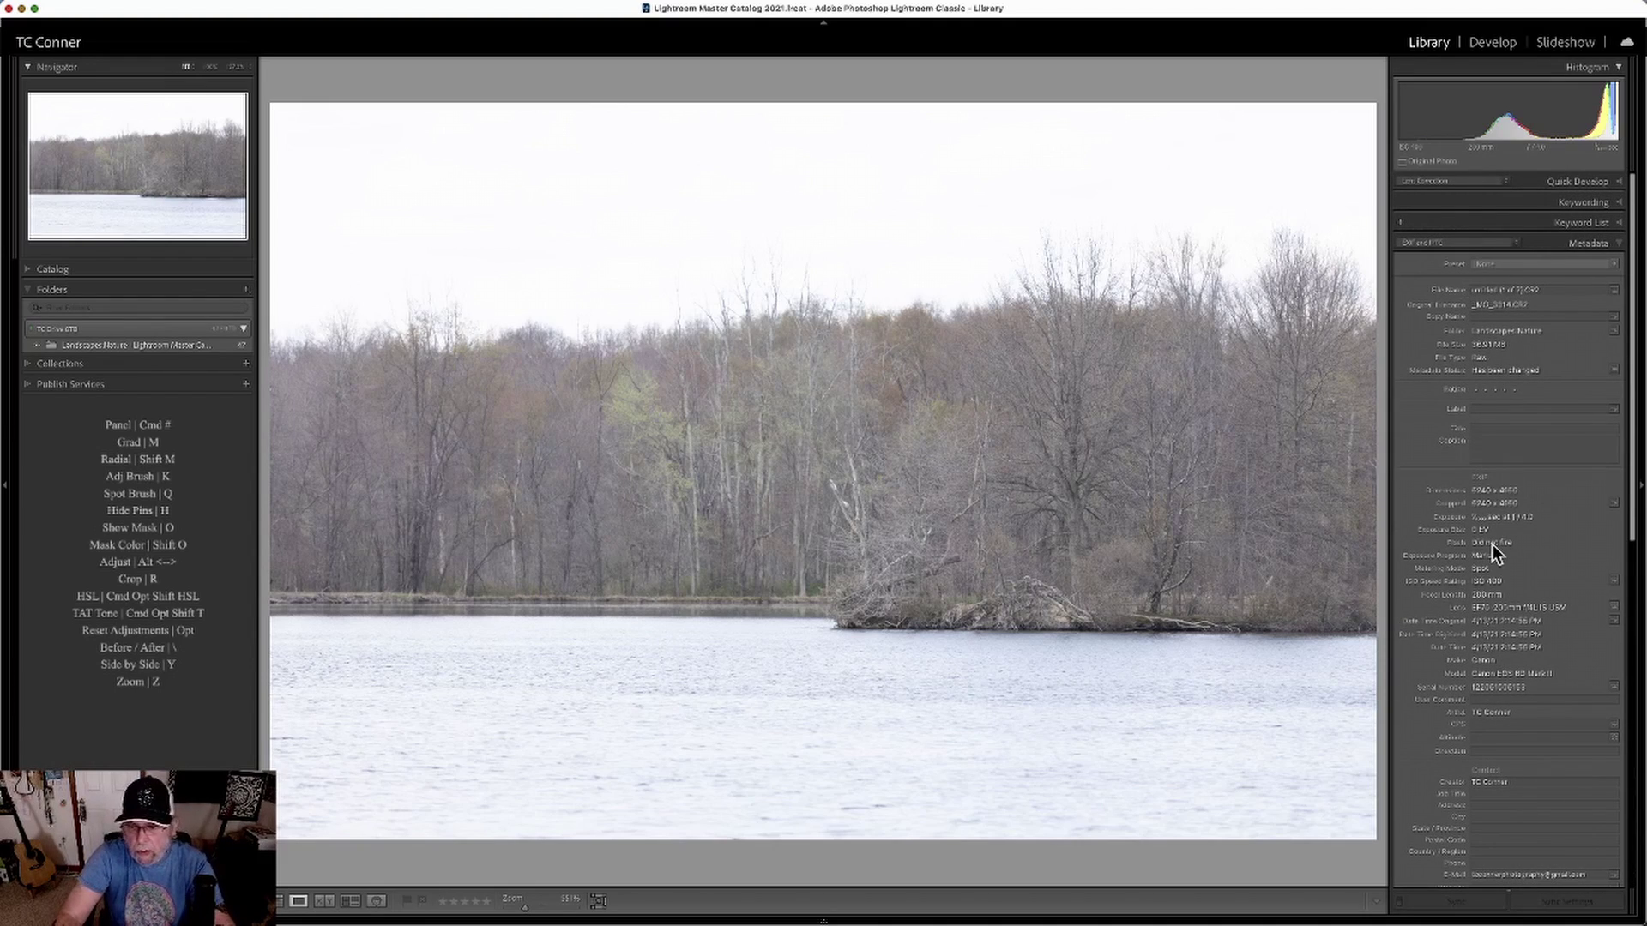
scroll(1493, 544, "down", 9)
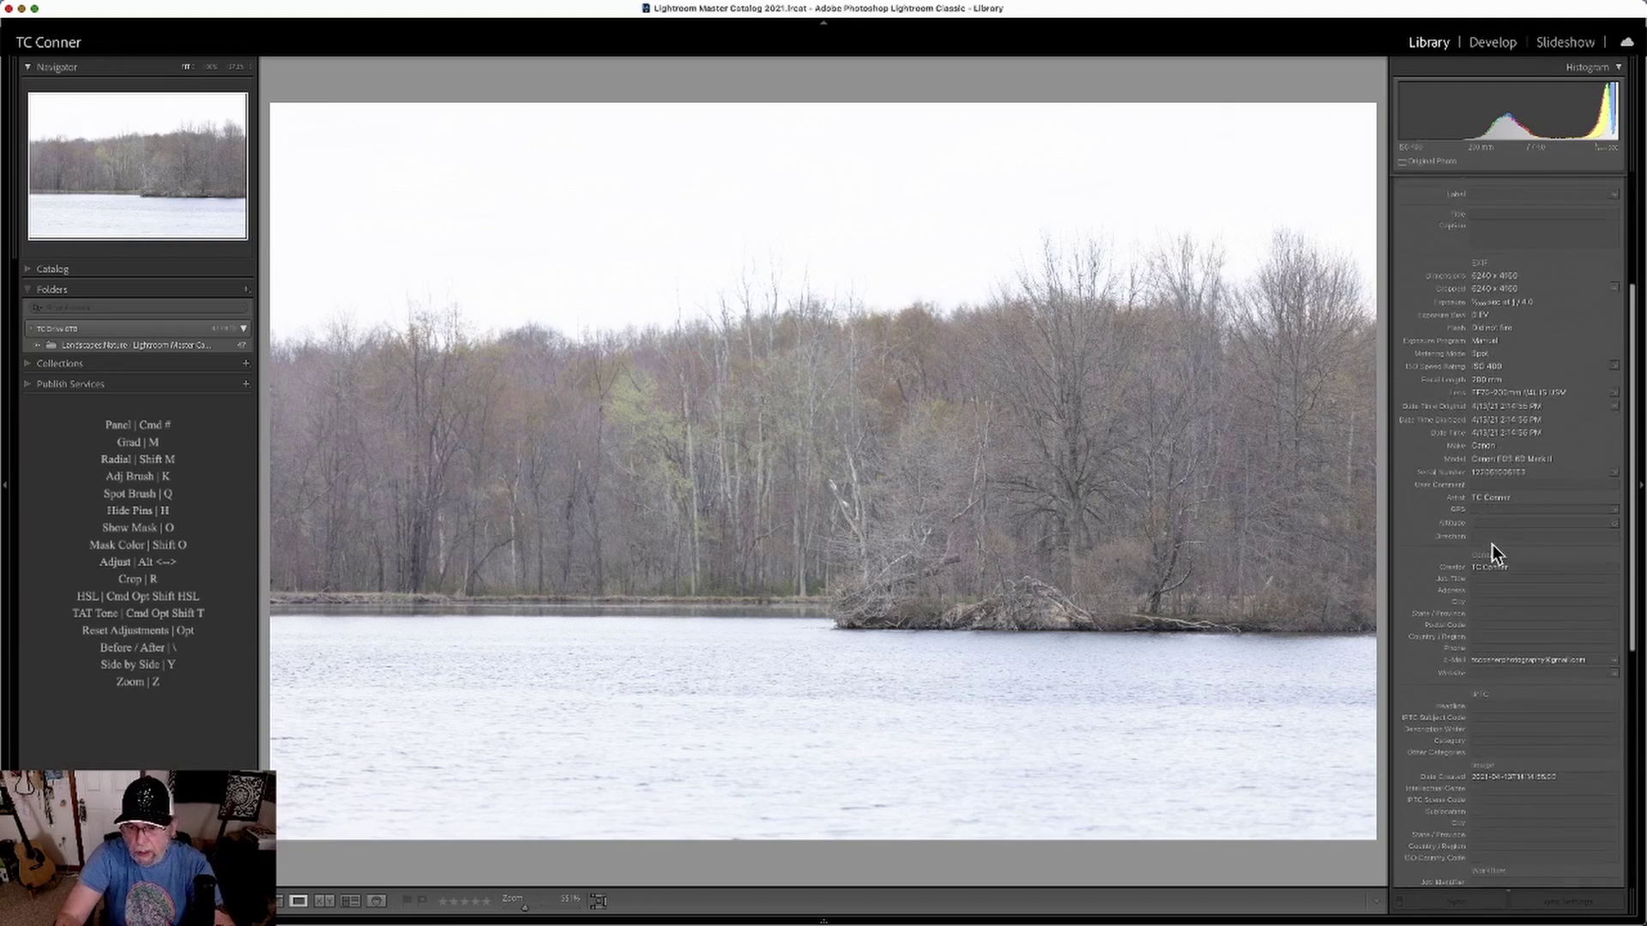
scroll(1492, 554, "up", 7)
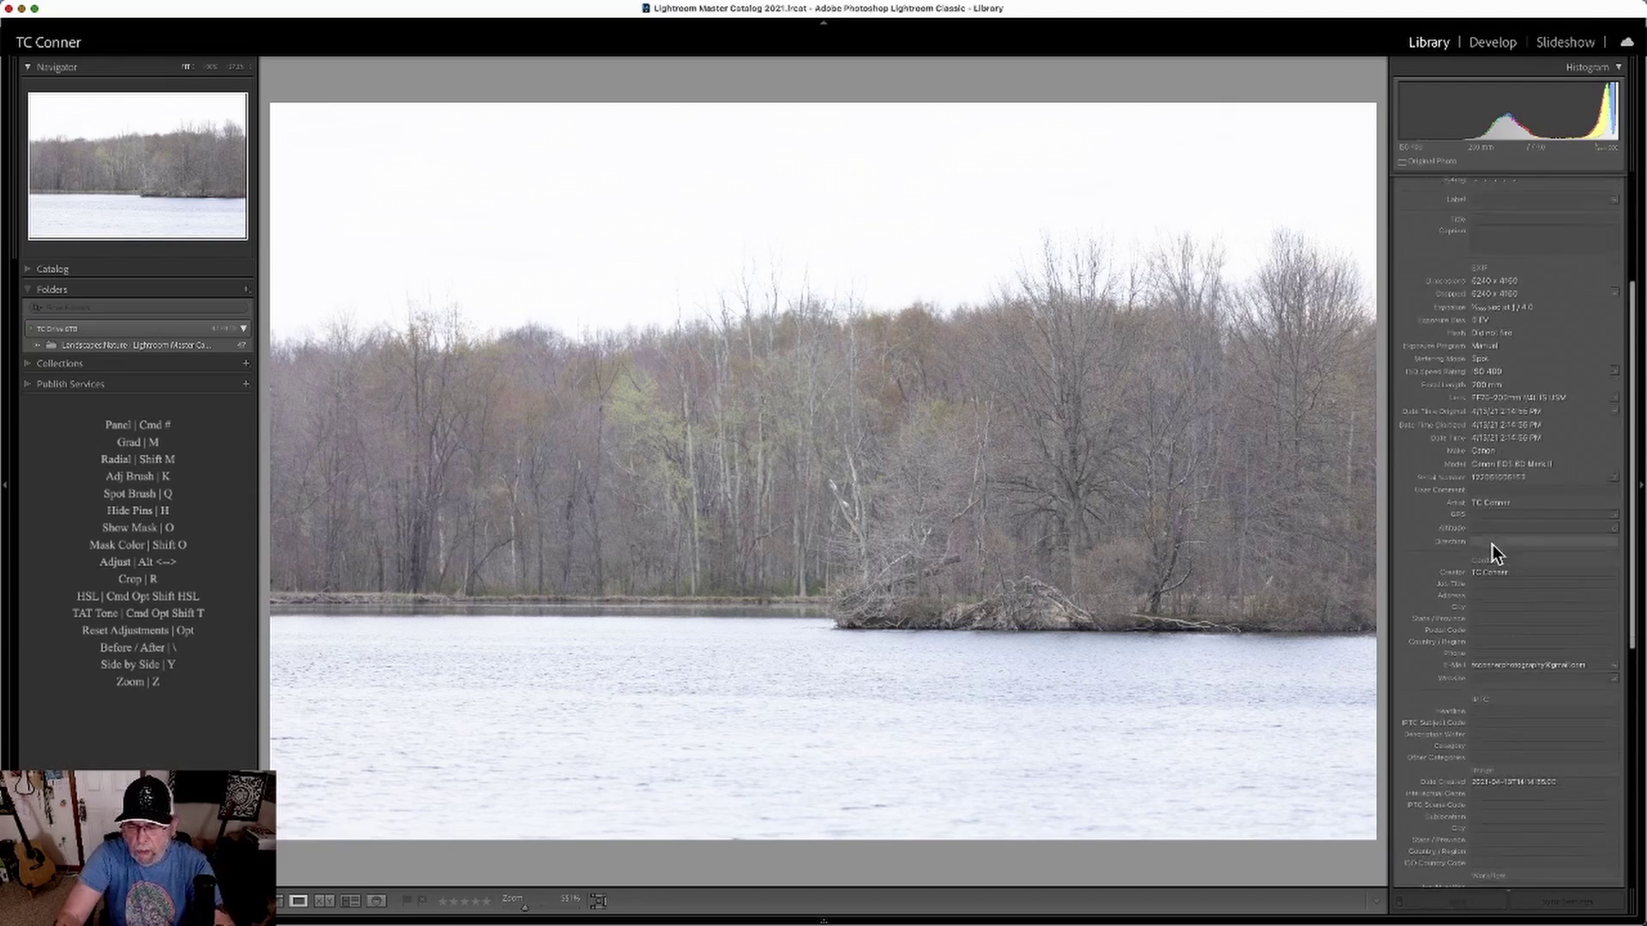
scroll(1501, 784, "down", 3)
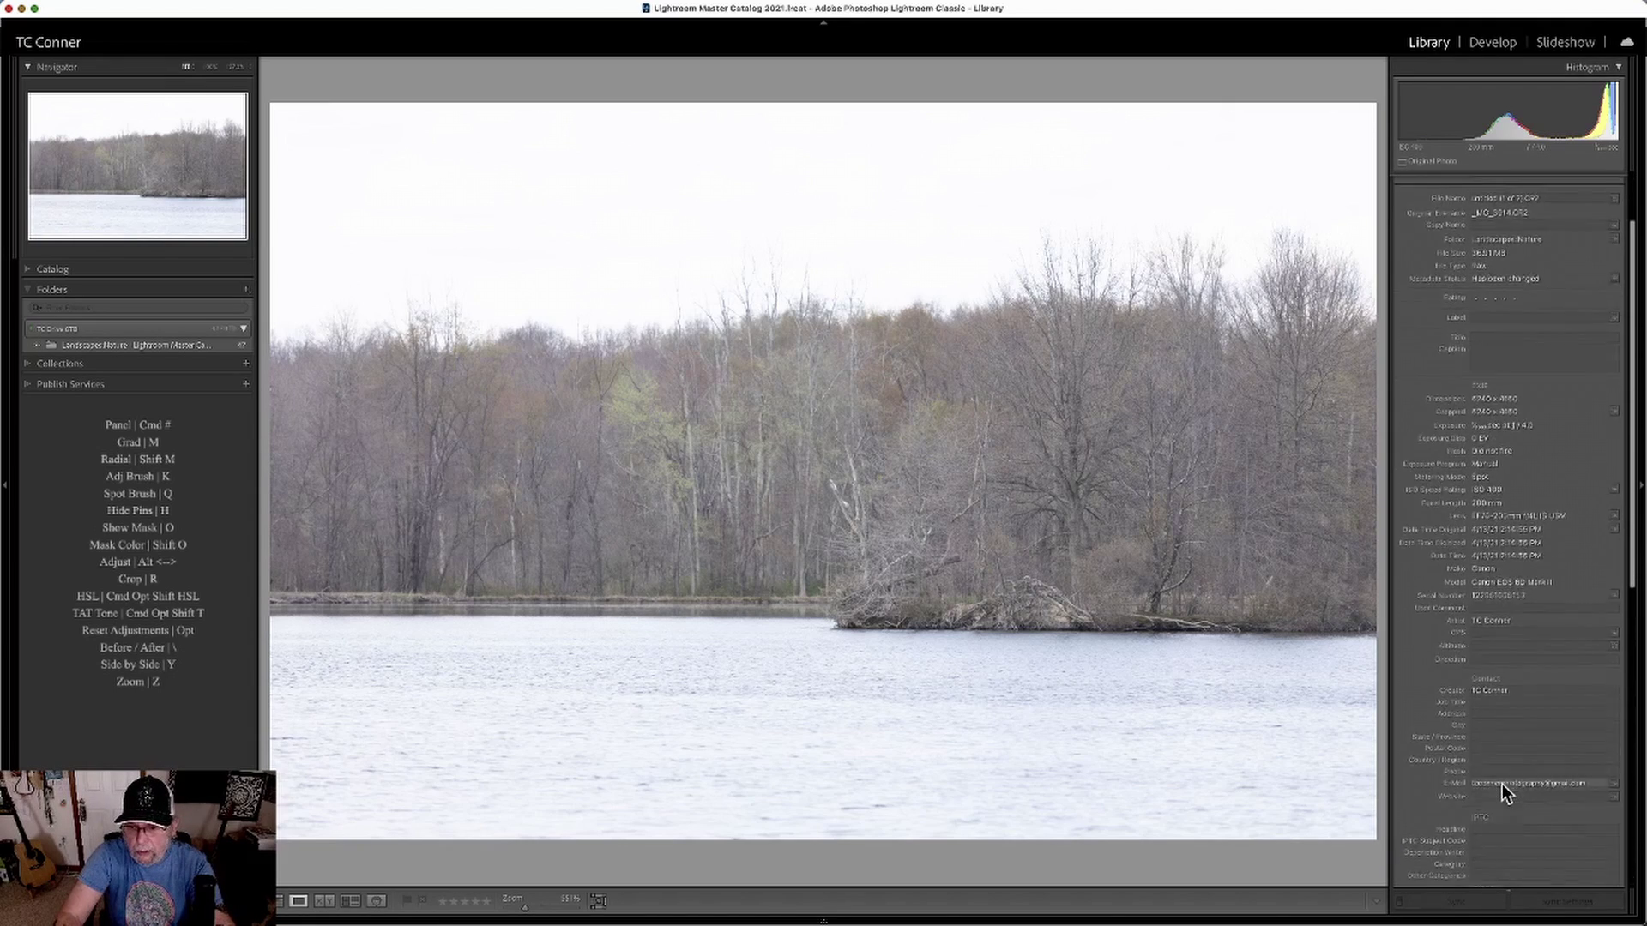
scroll(1501, 784, "up", 5)
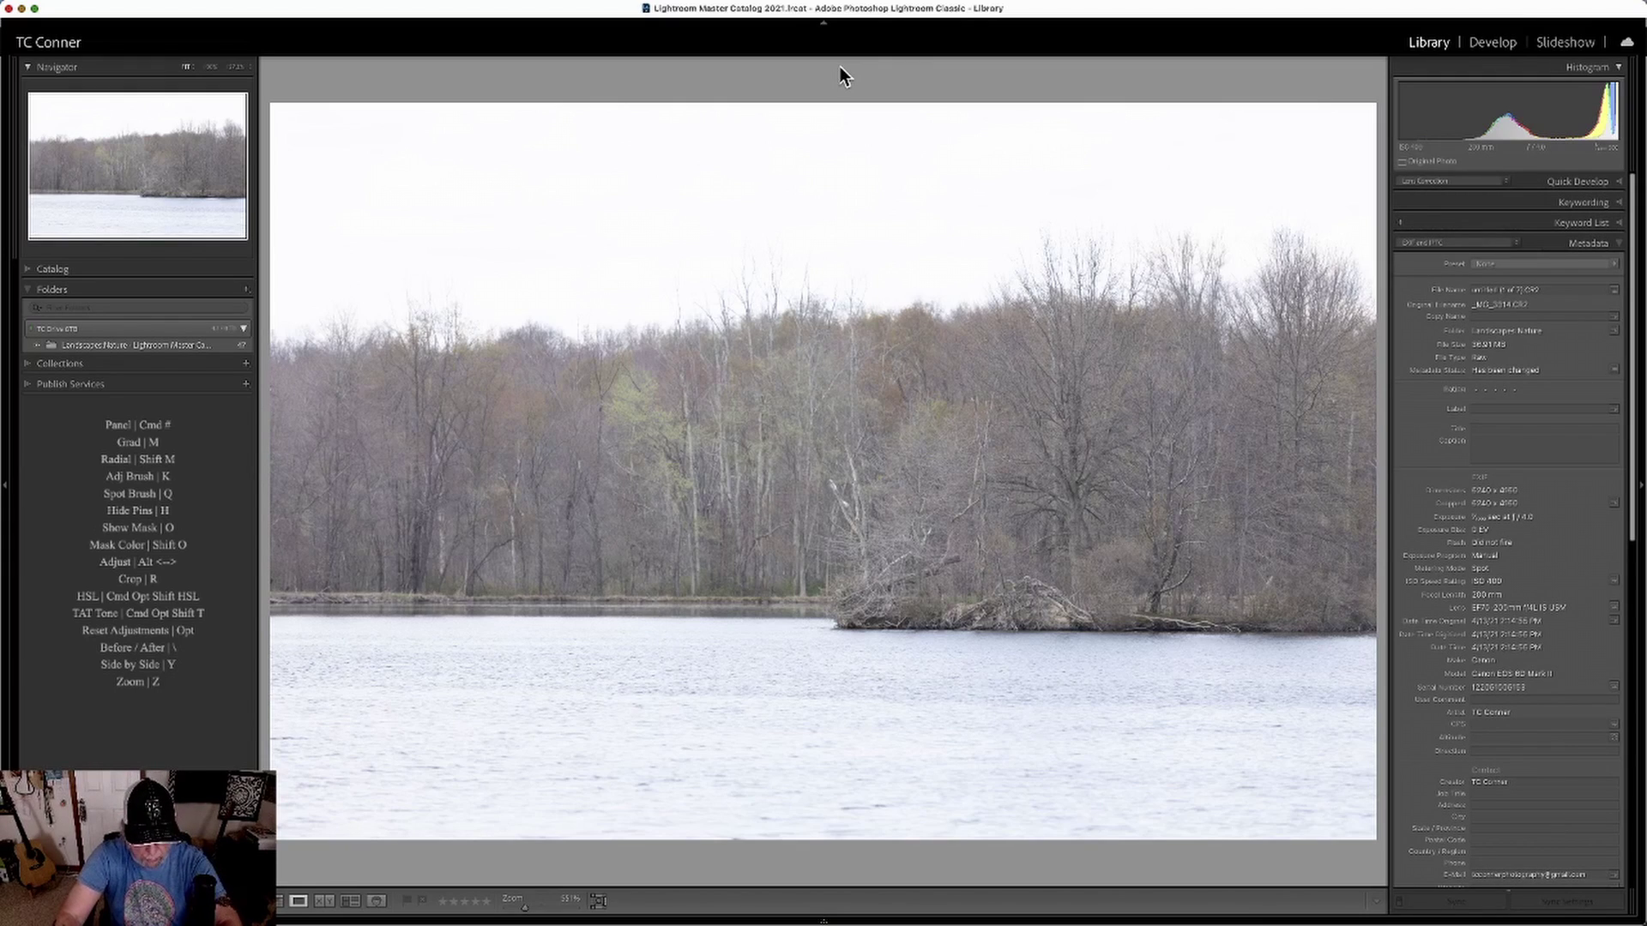
key("g")
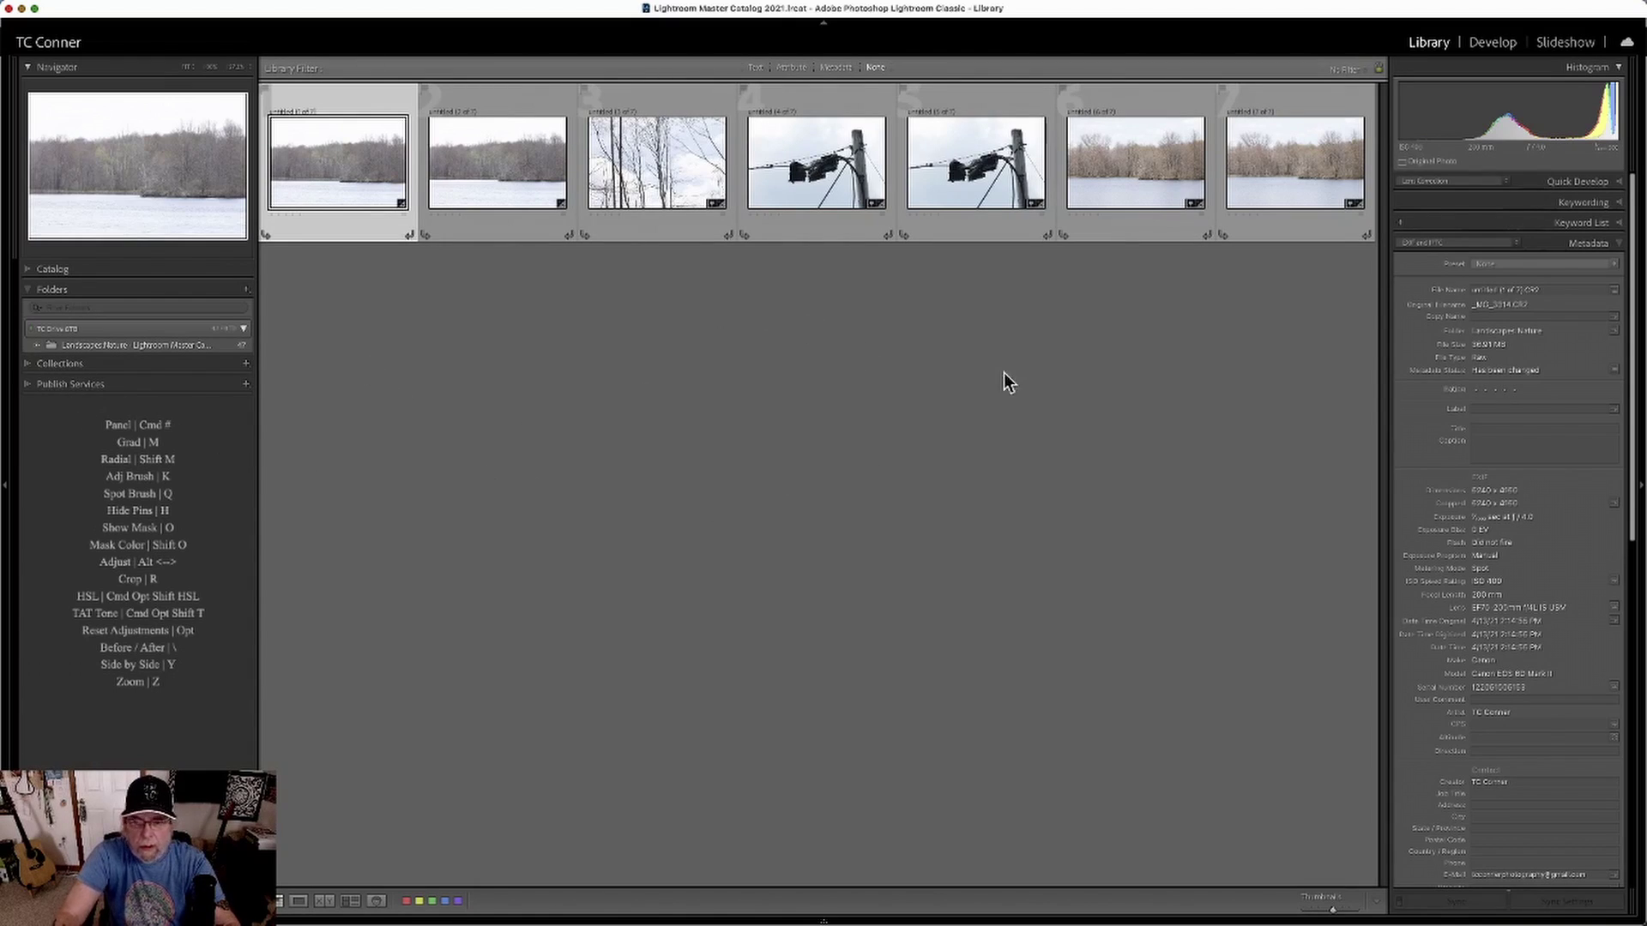
Inspect the tangled wires in the fourth photo up close in Loupe view and return to the thumbnail grid
double_click(806, 161)
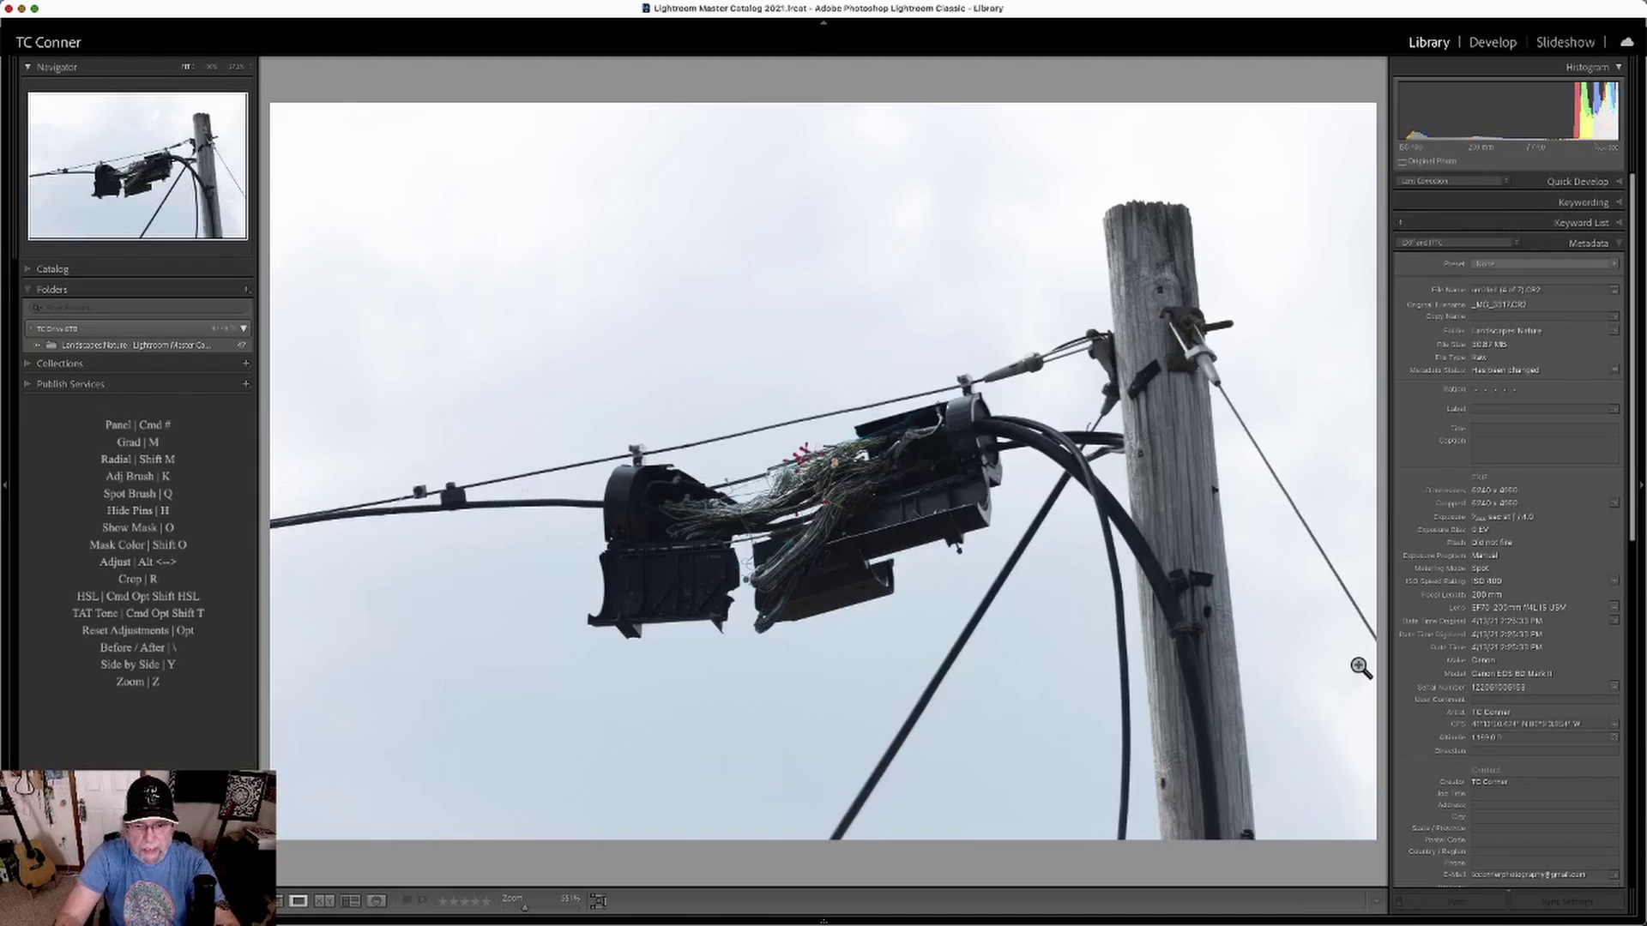
left_click(835, 482)
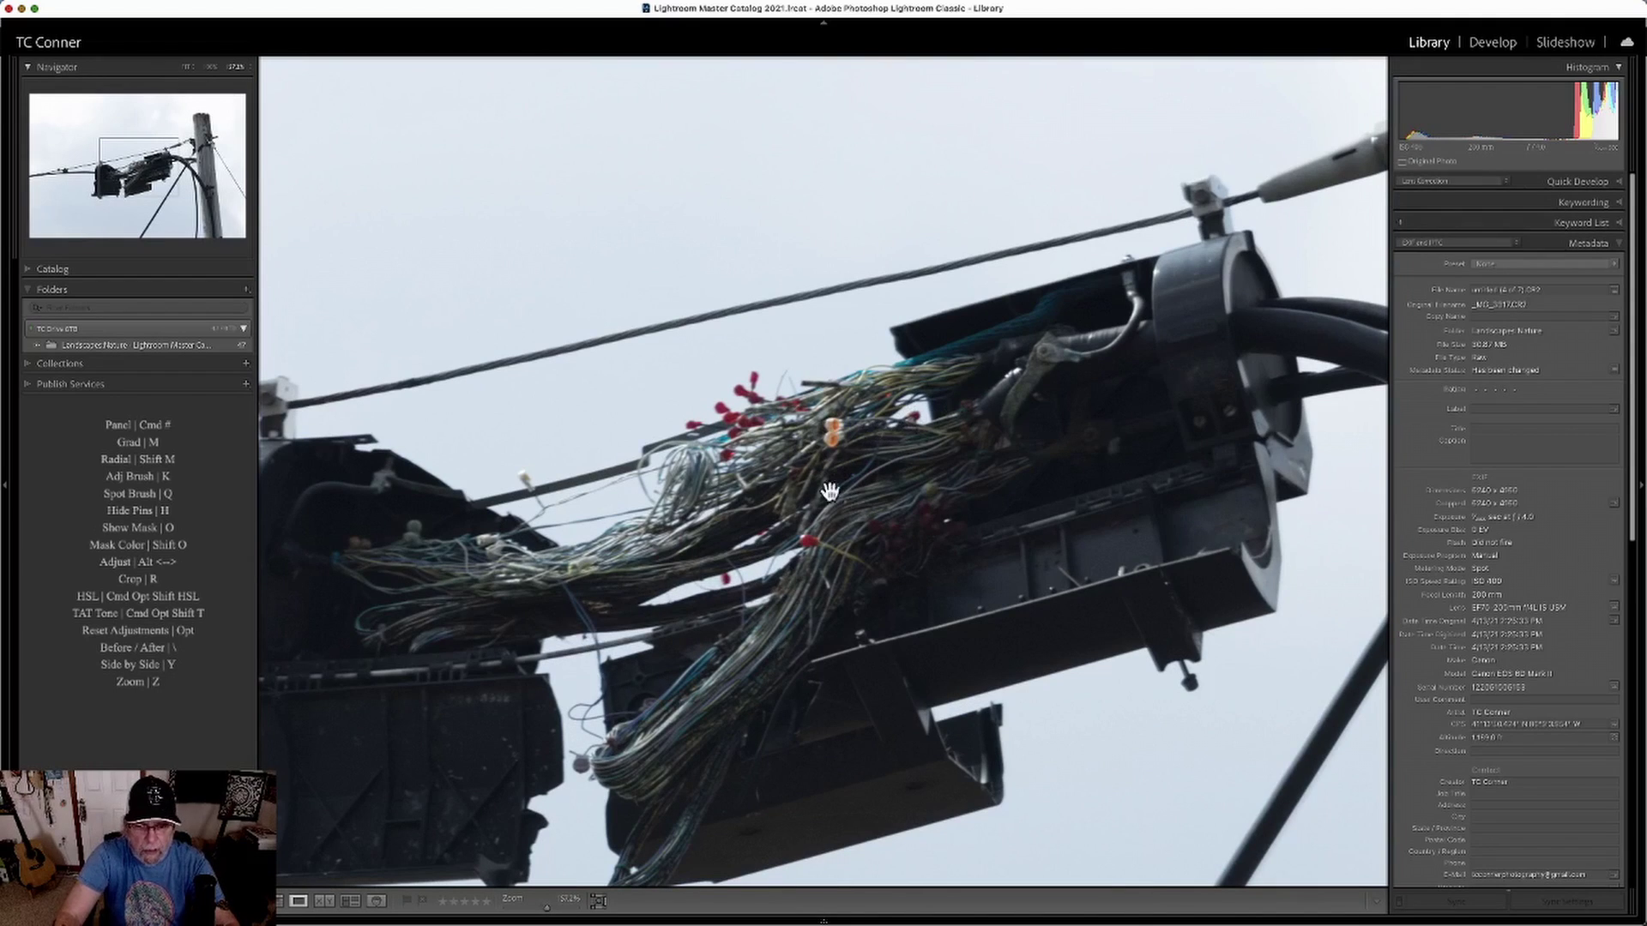
left_click(760, 452)
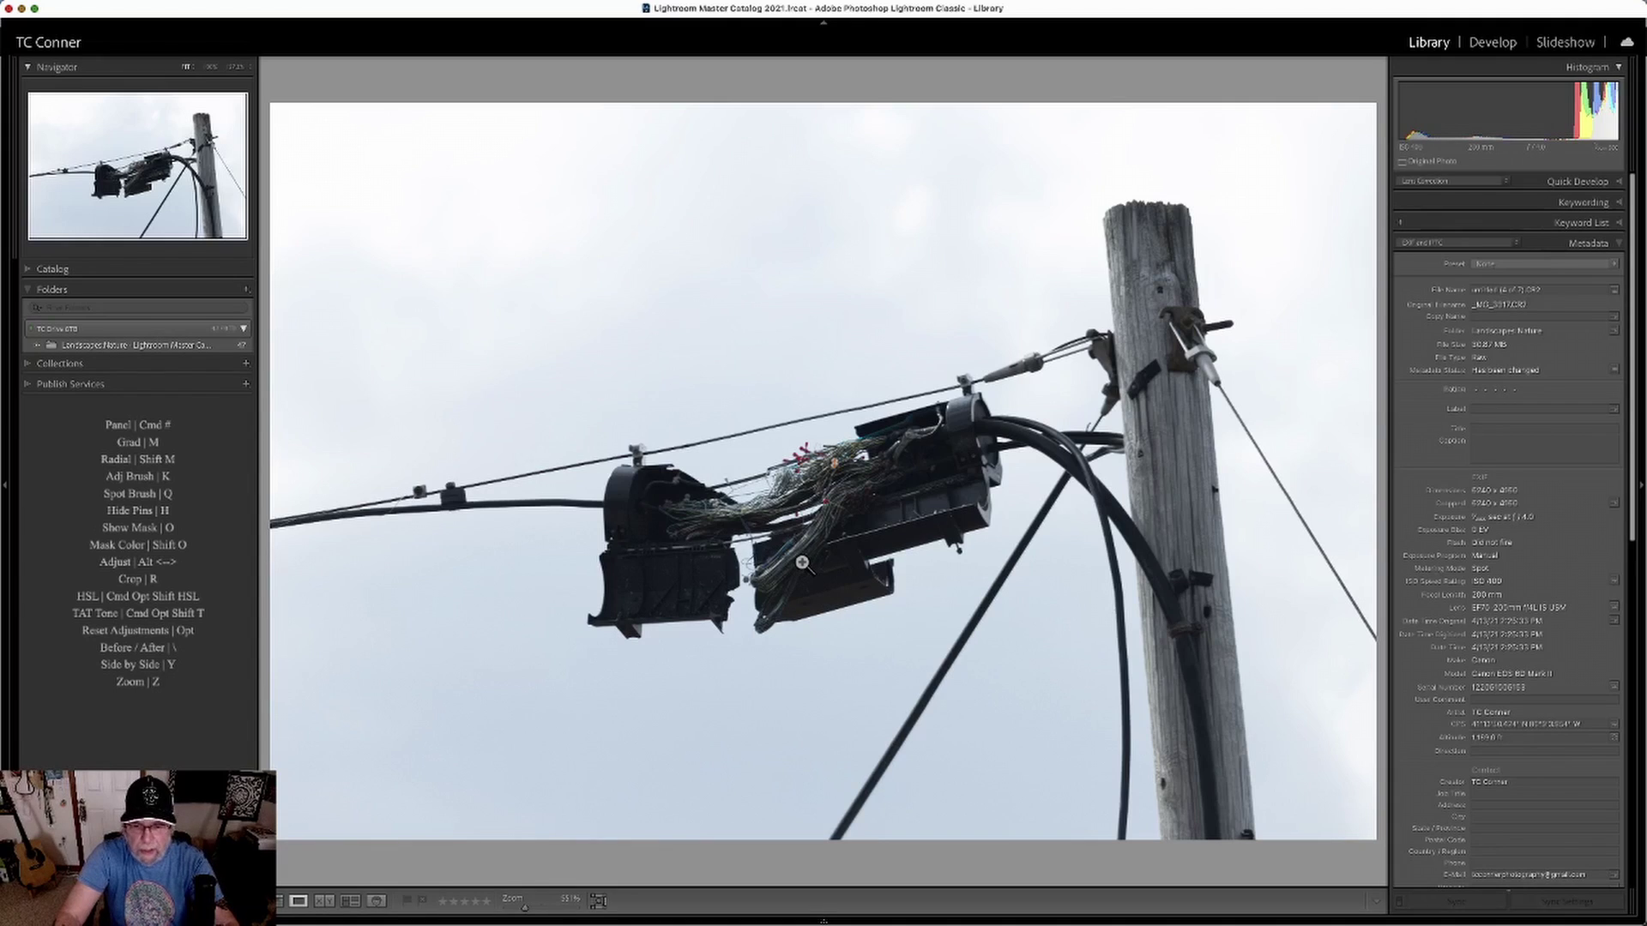
left_click(717, 521)
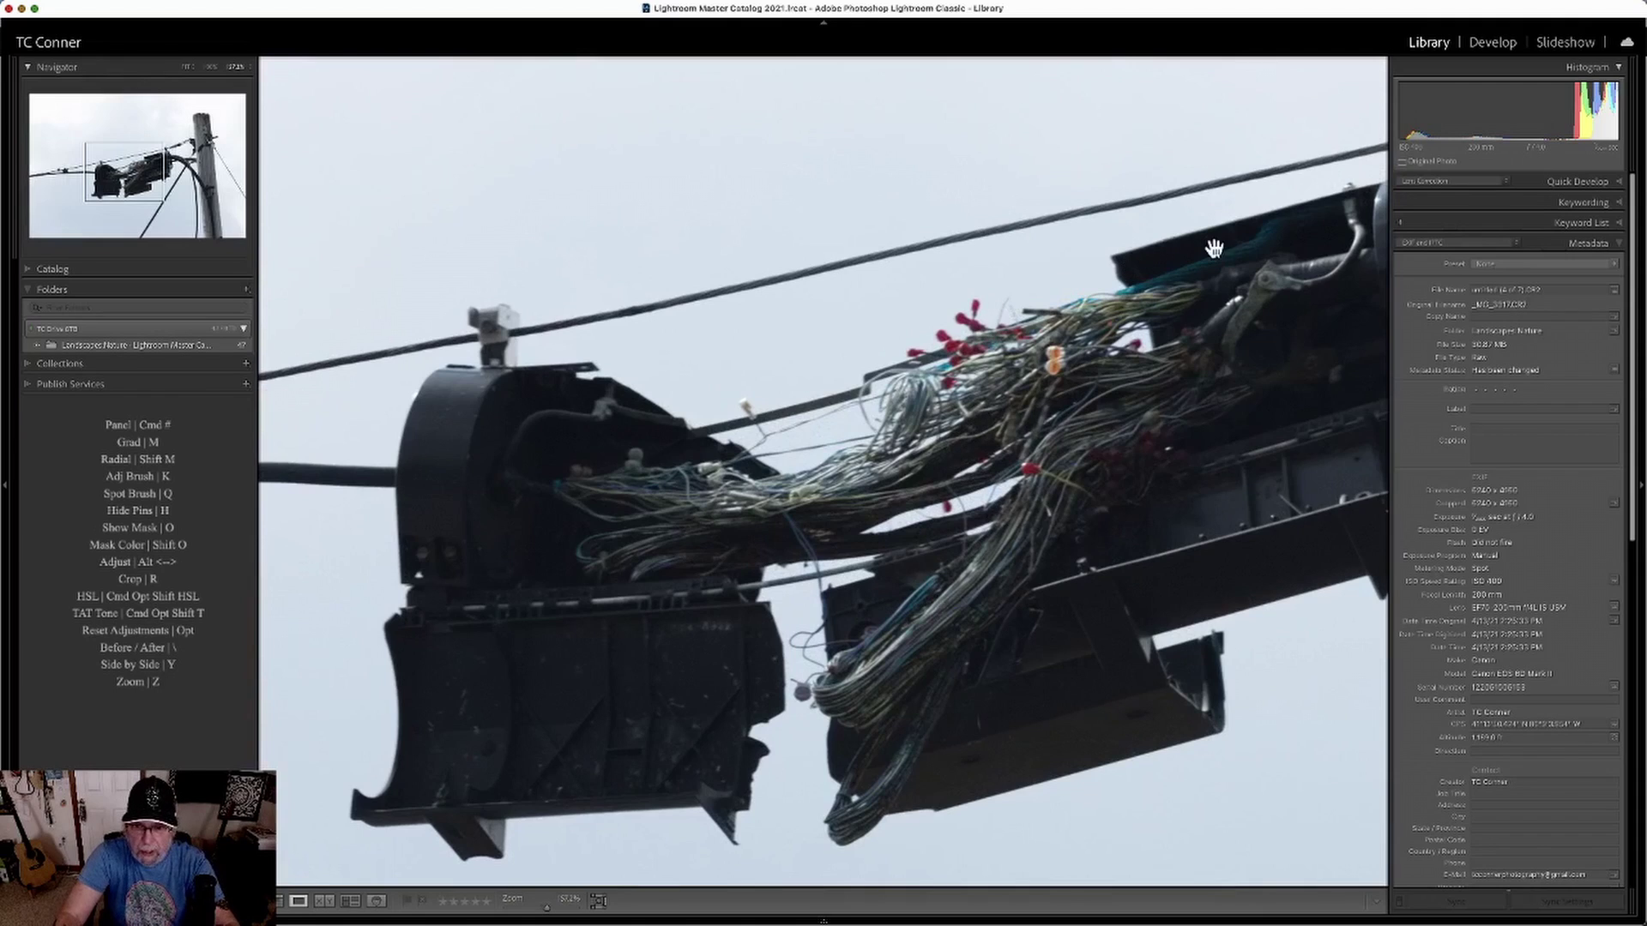
scroll(1002, 427, "right", 5)
scroll(1002, 427, "right", 3)
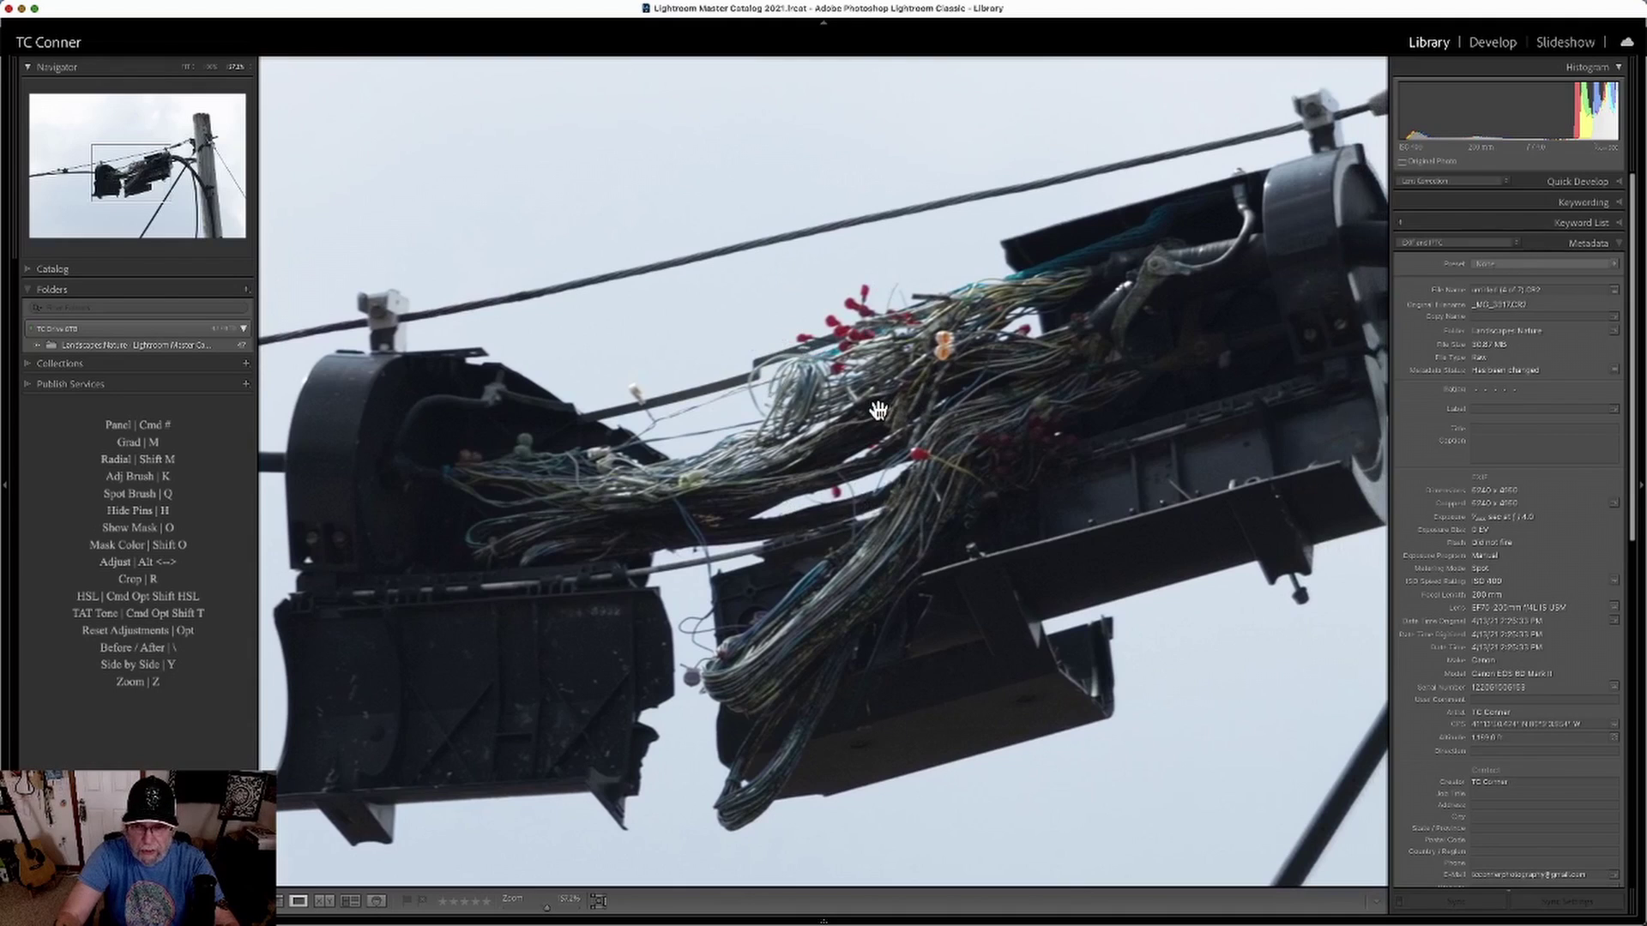
left_click(875, 336)
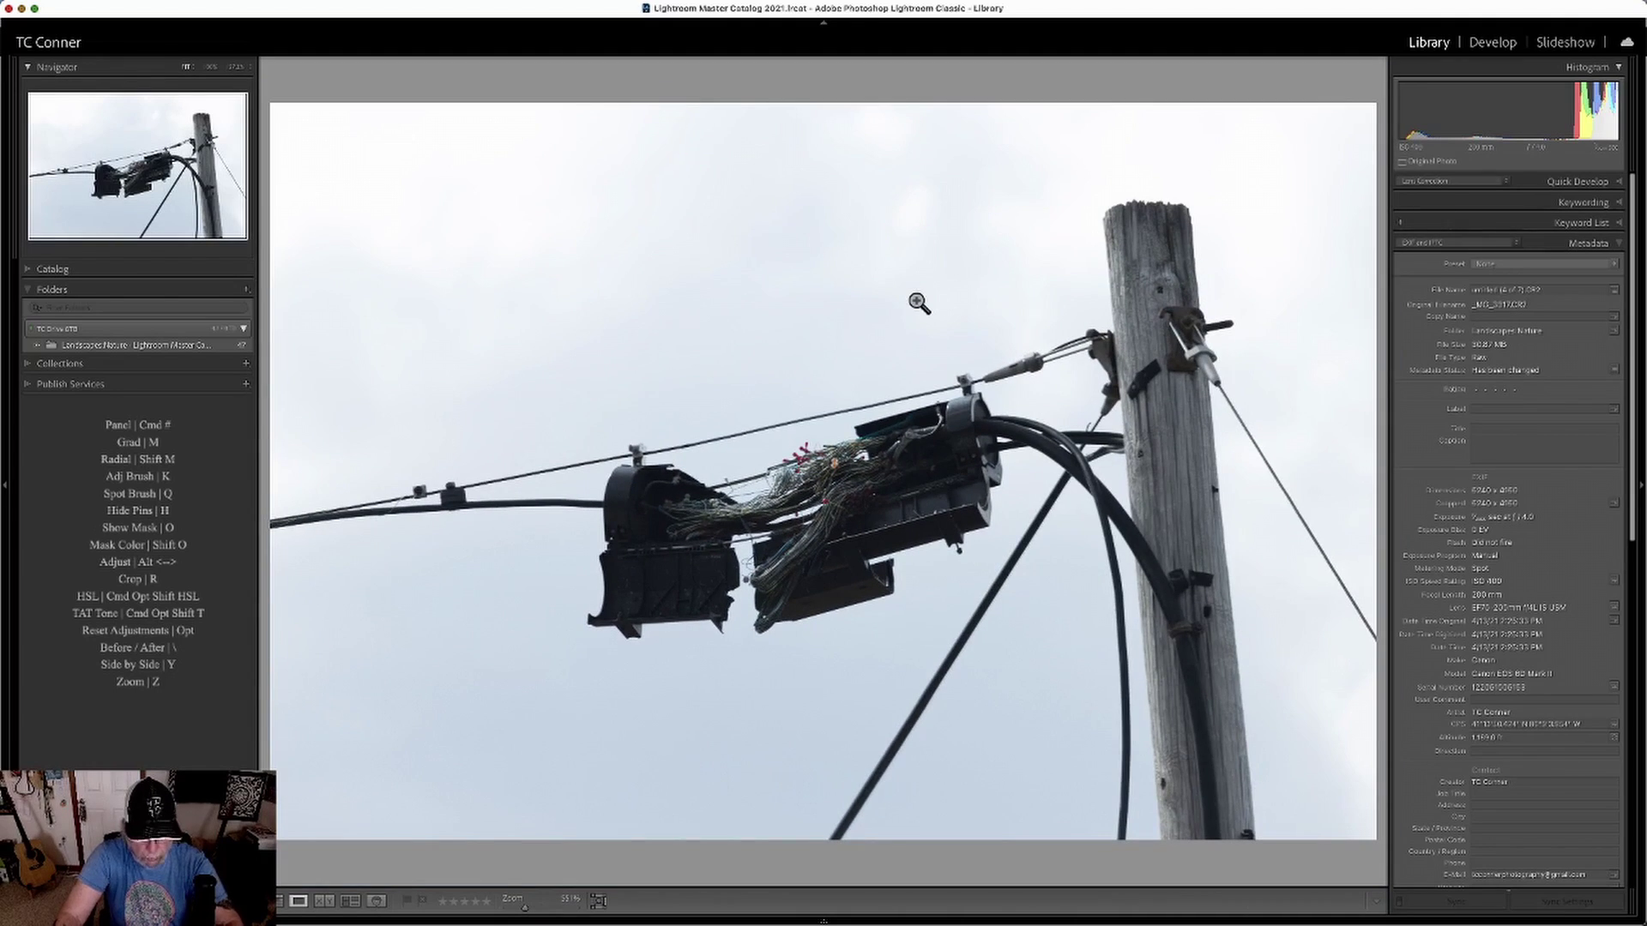
key("g")
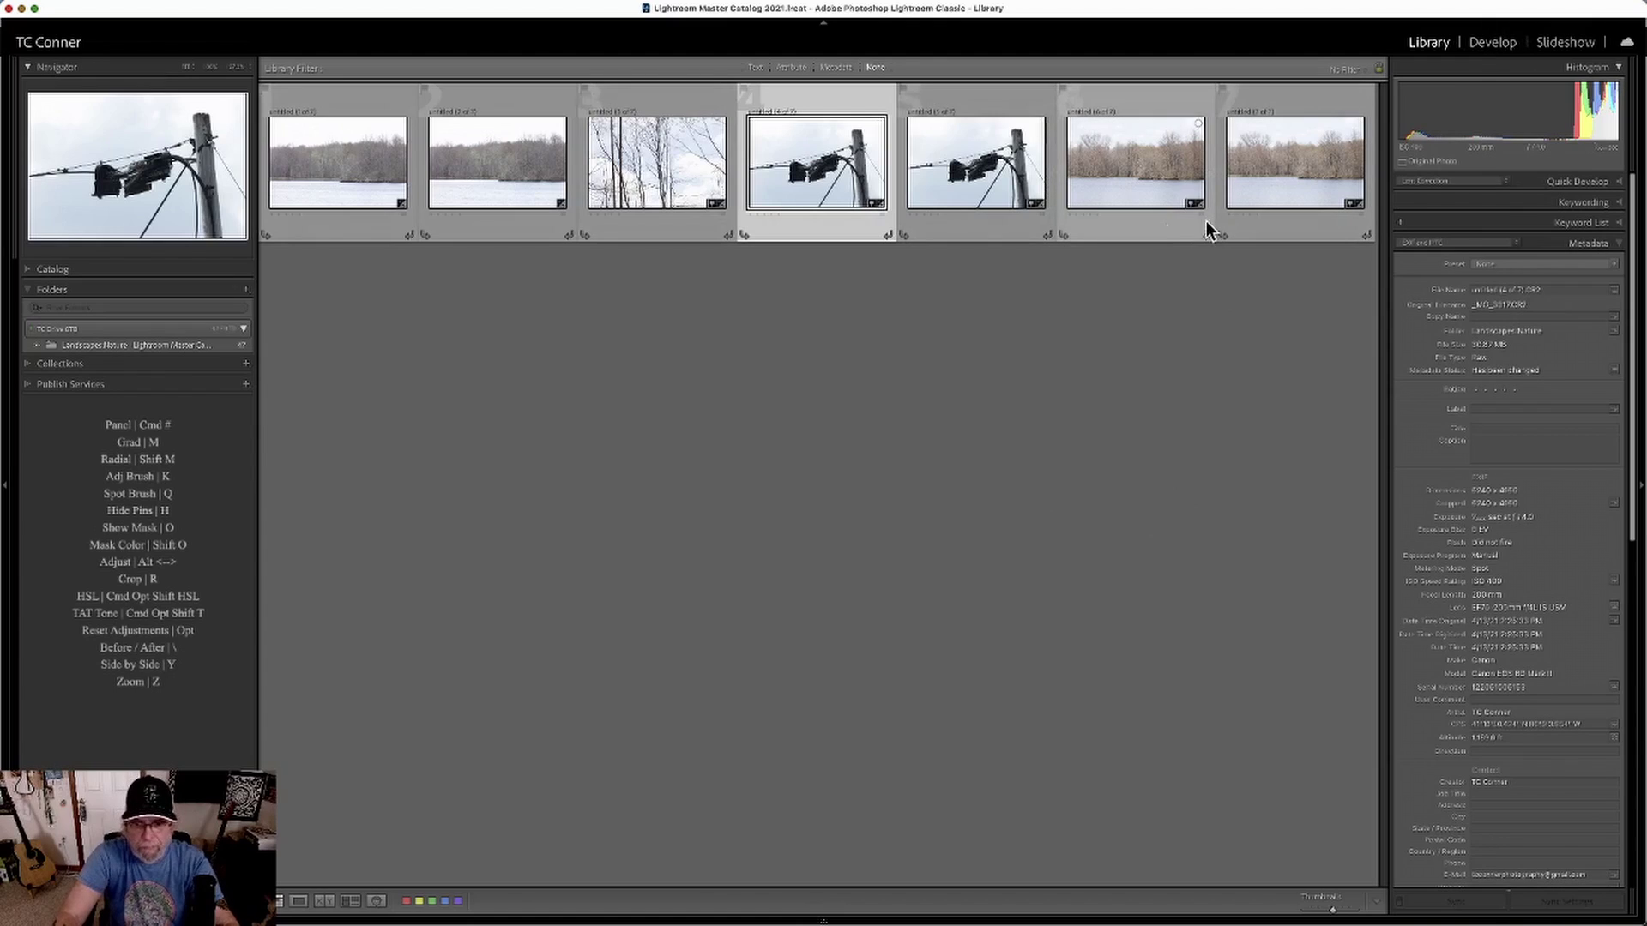
View the first photo in Loupe view with the info overlay shown and browse through the set to the seventh photo
left_click(349, 156)
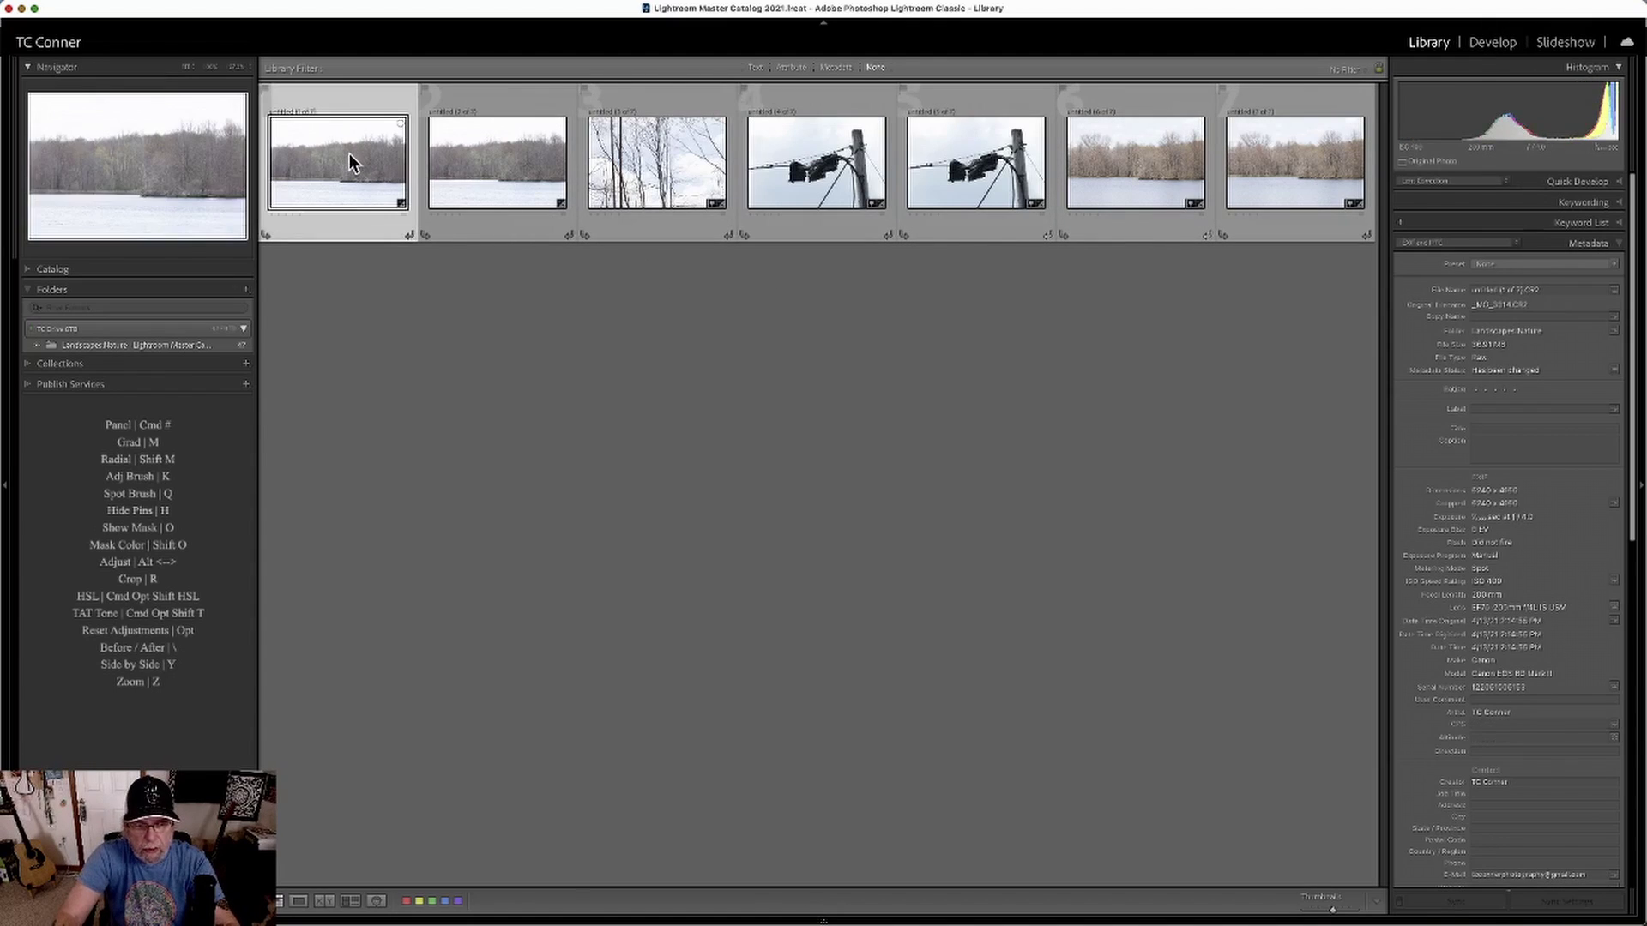
double_click(349, 157)
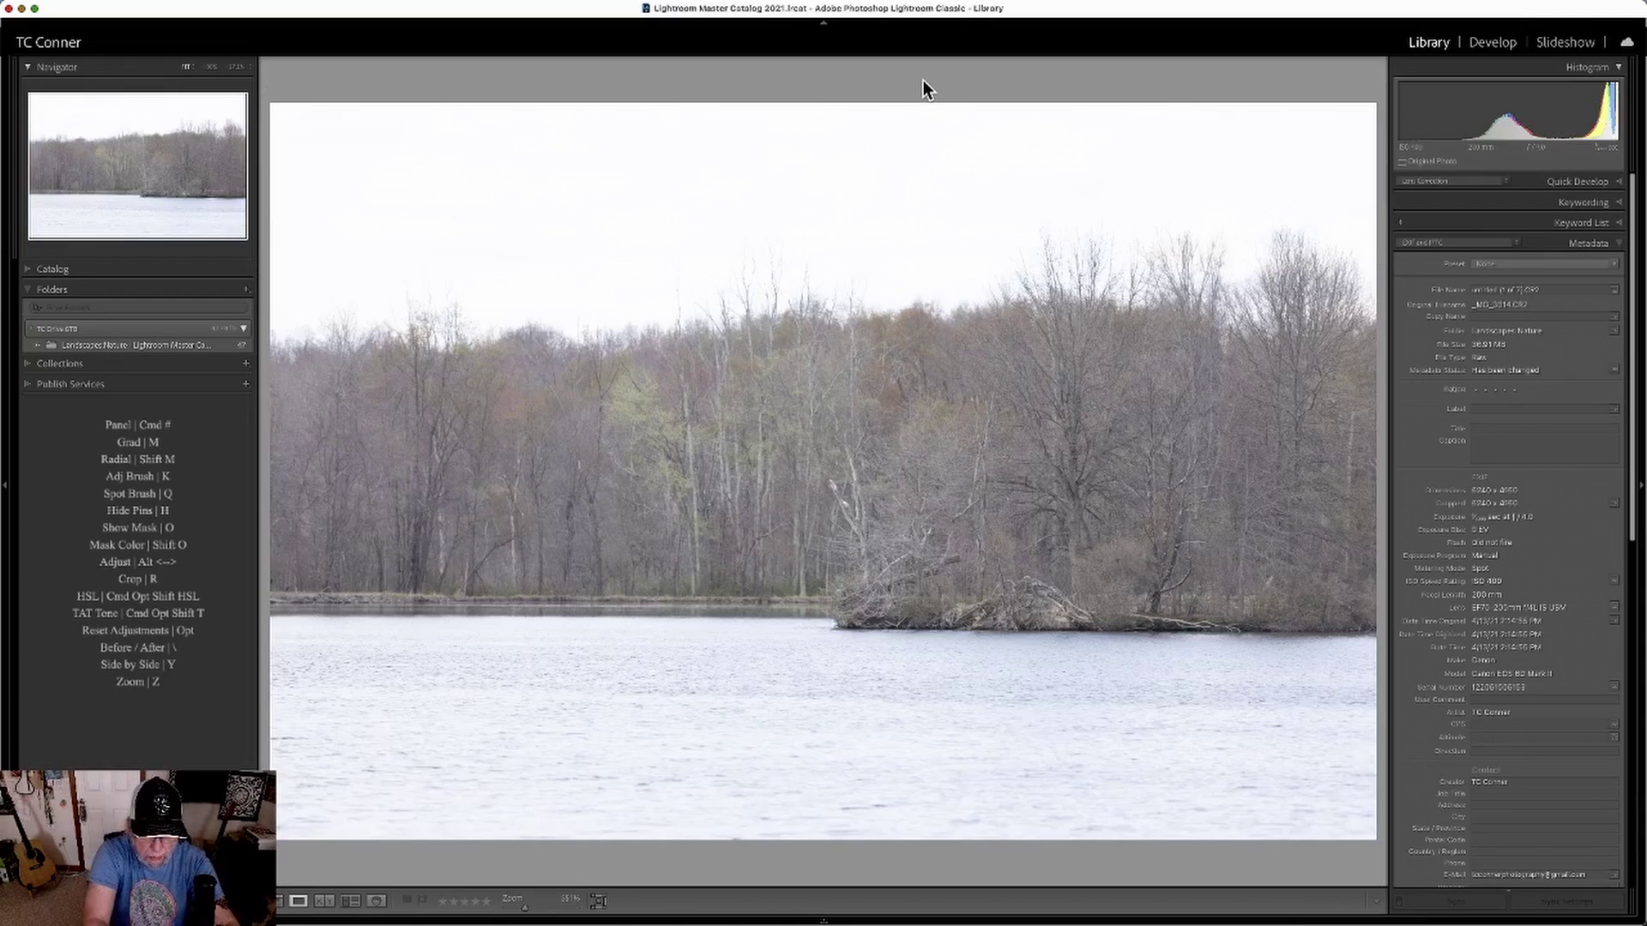
key("i")
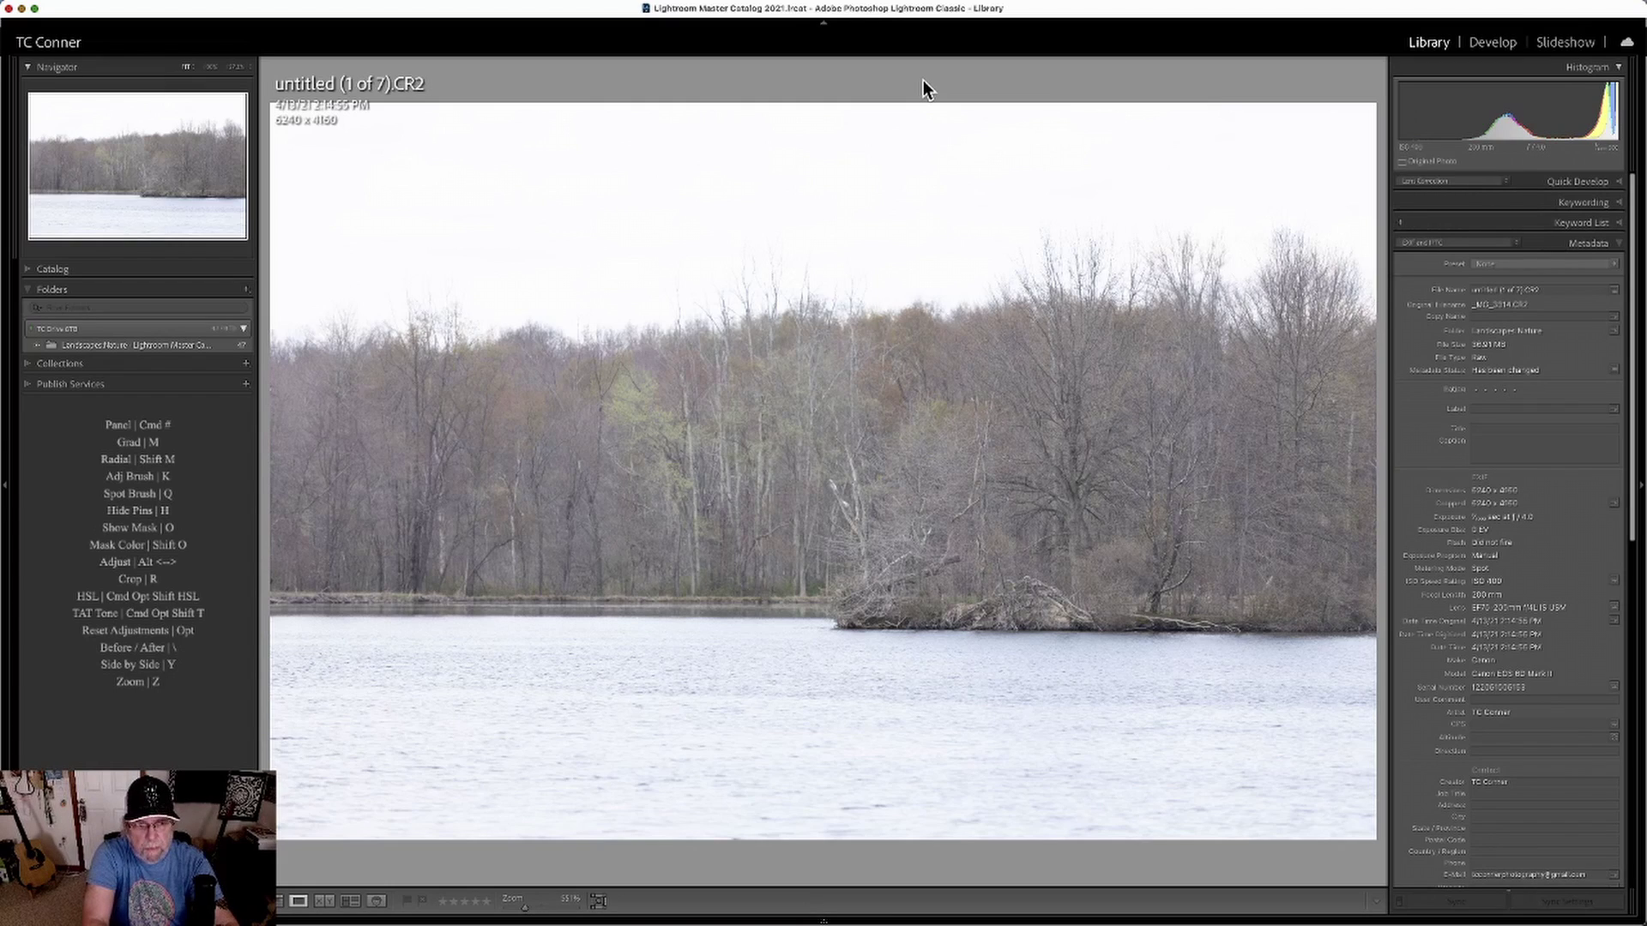
key("Right")
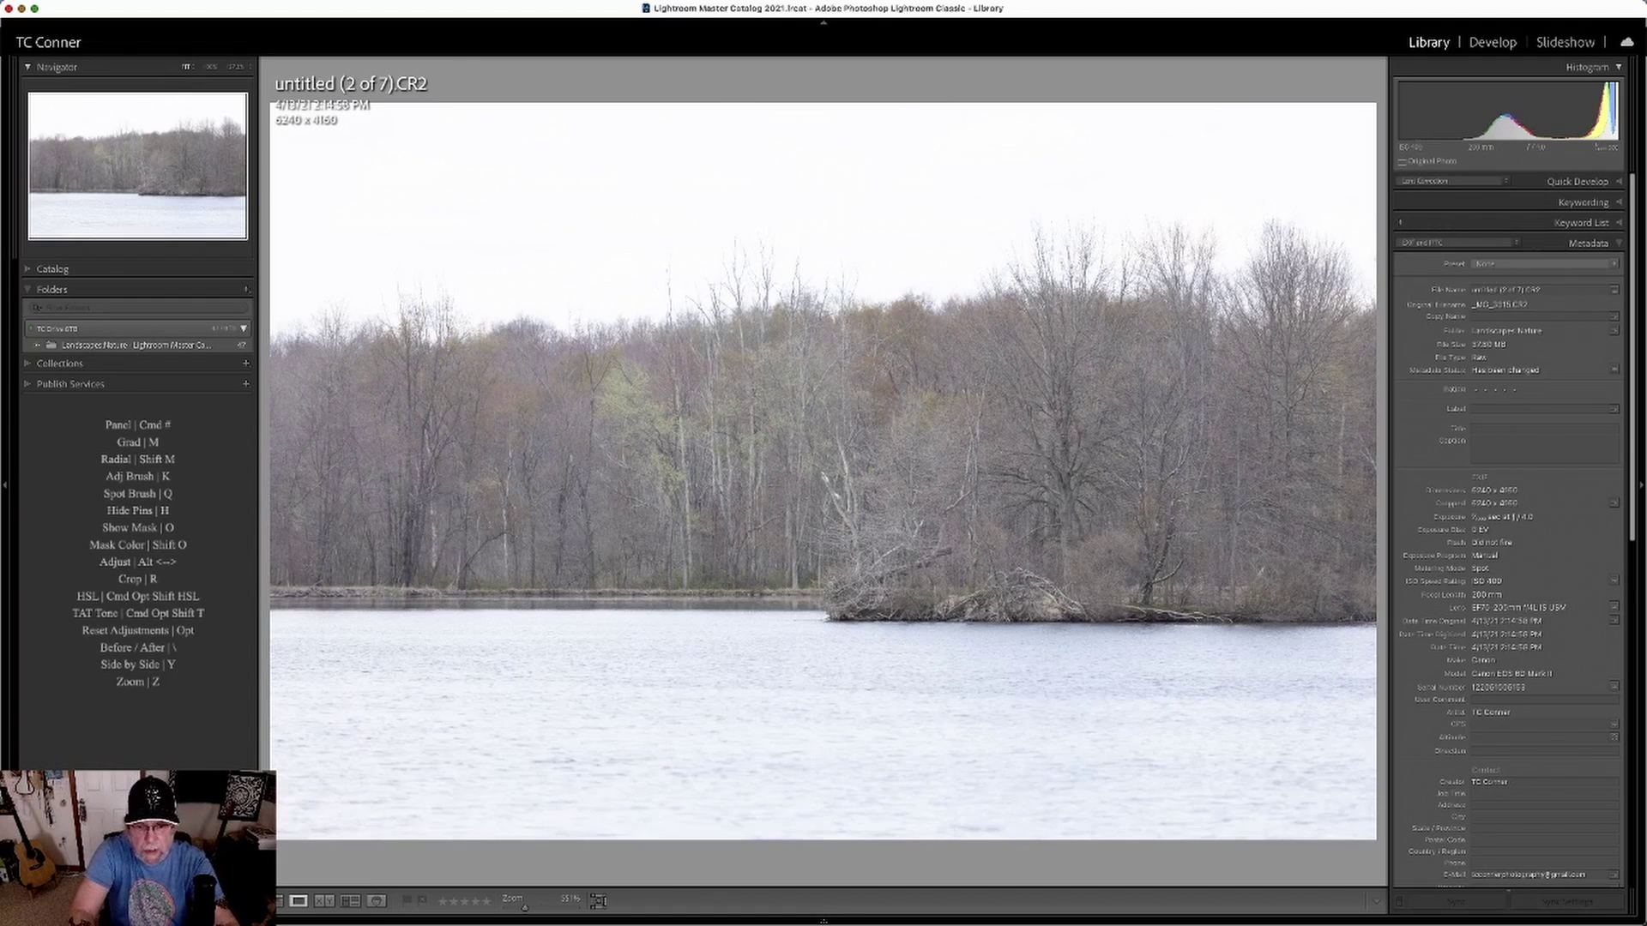
key("Right")
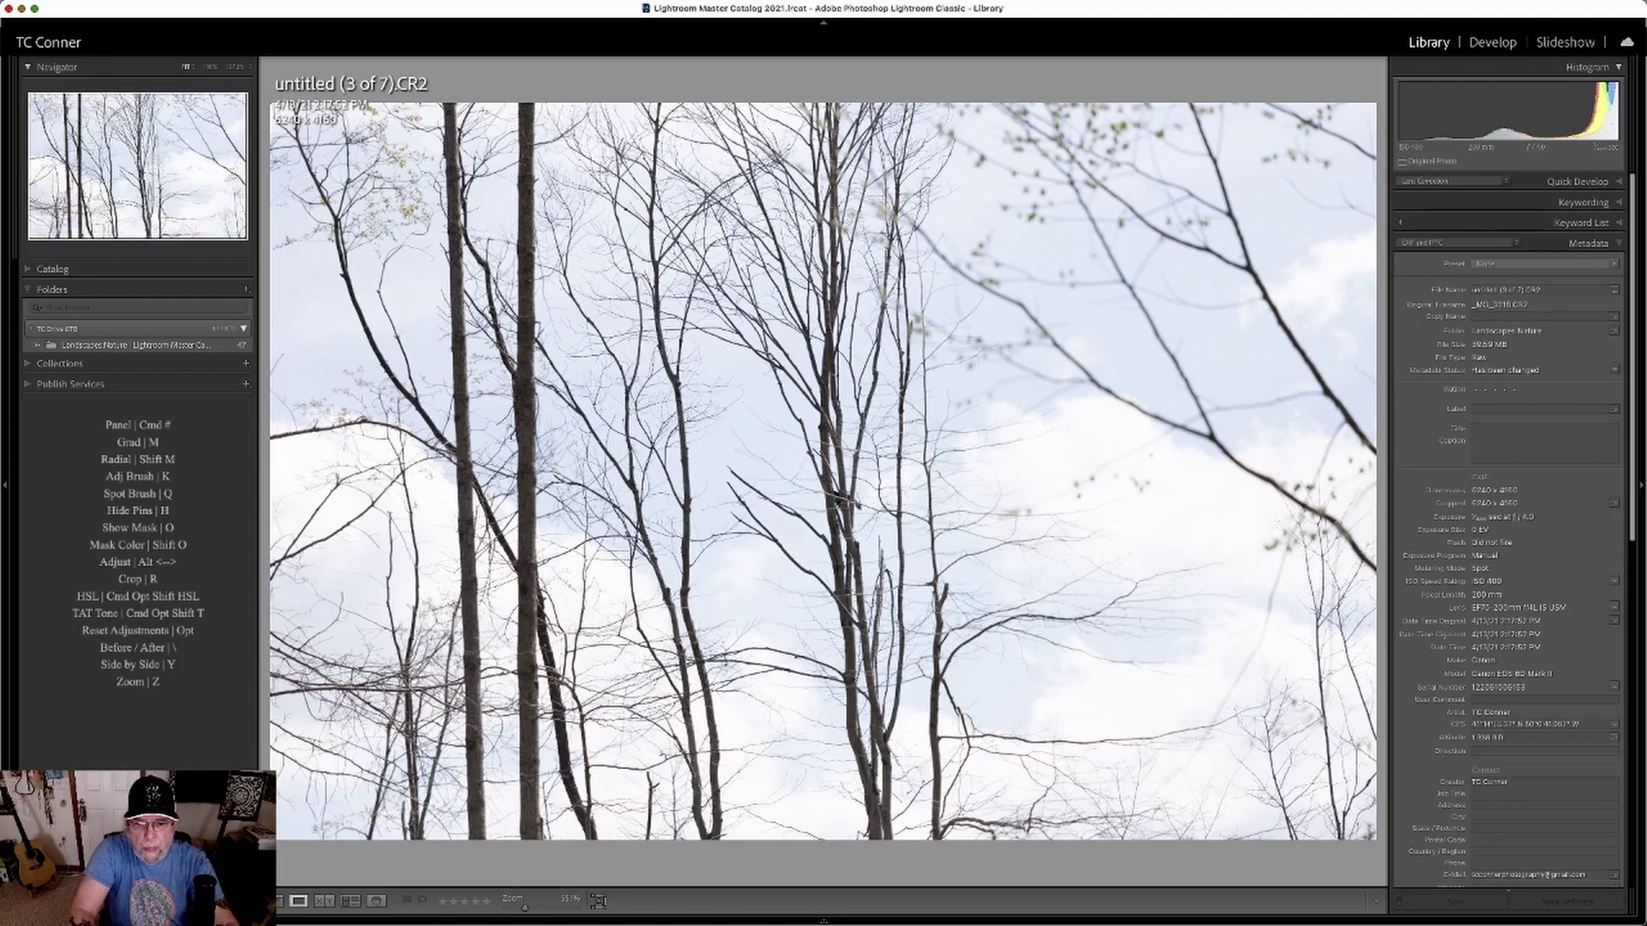
key("Right")
key("Right")
key("Right")
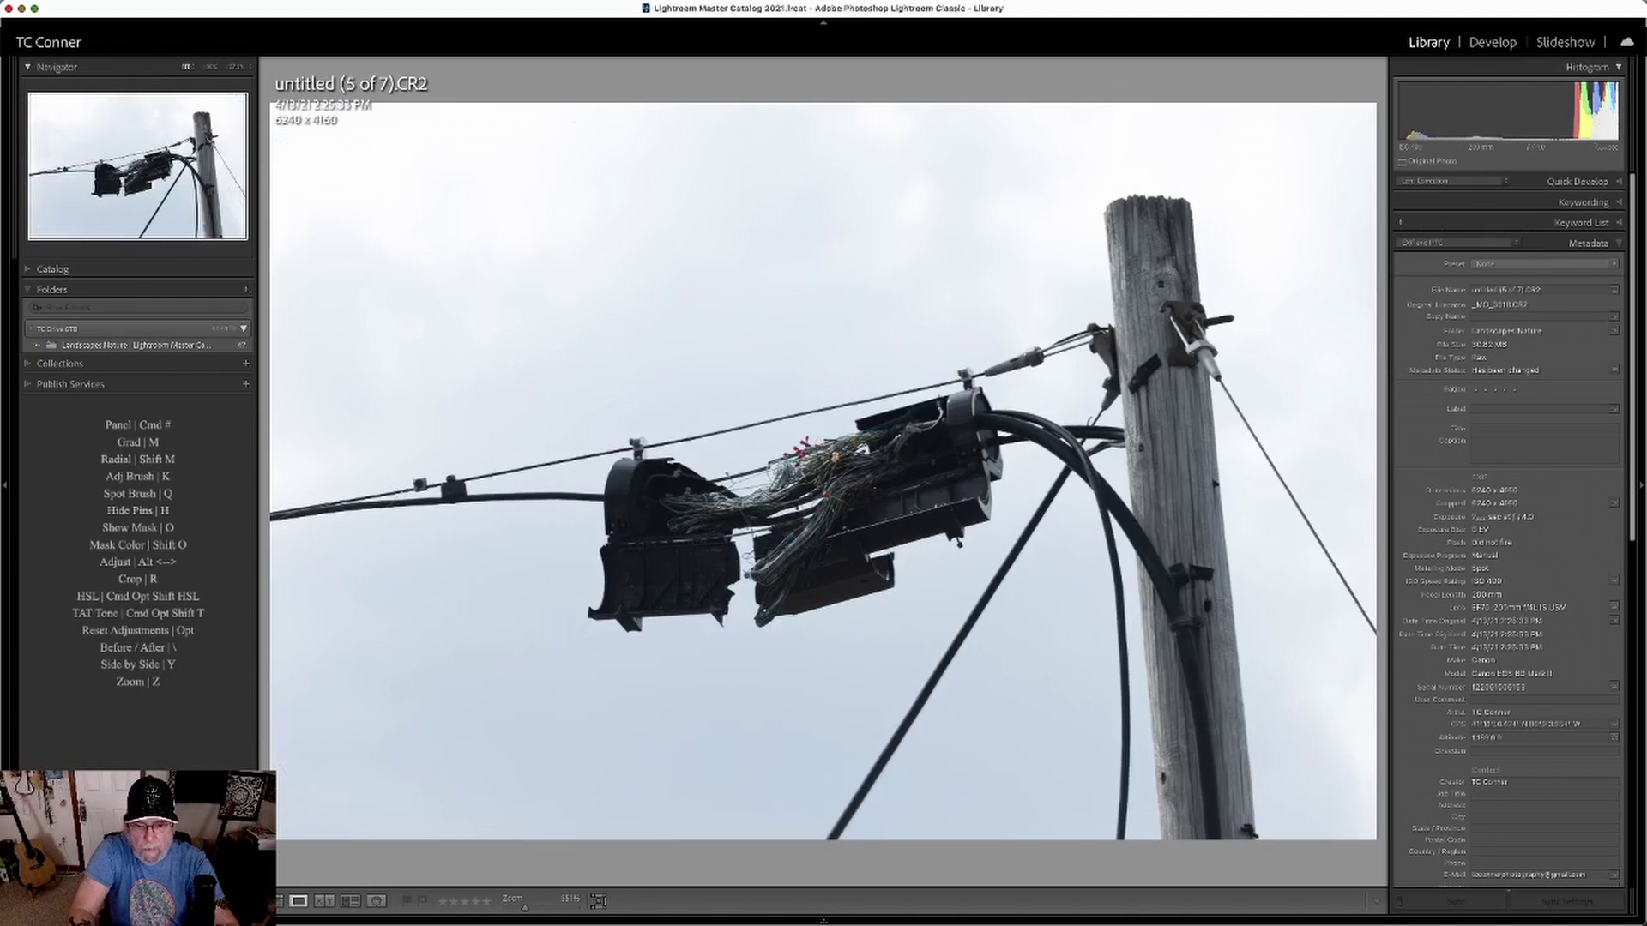
key("Right")
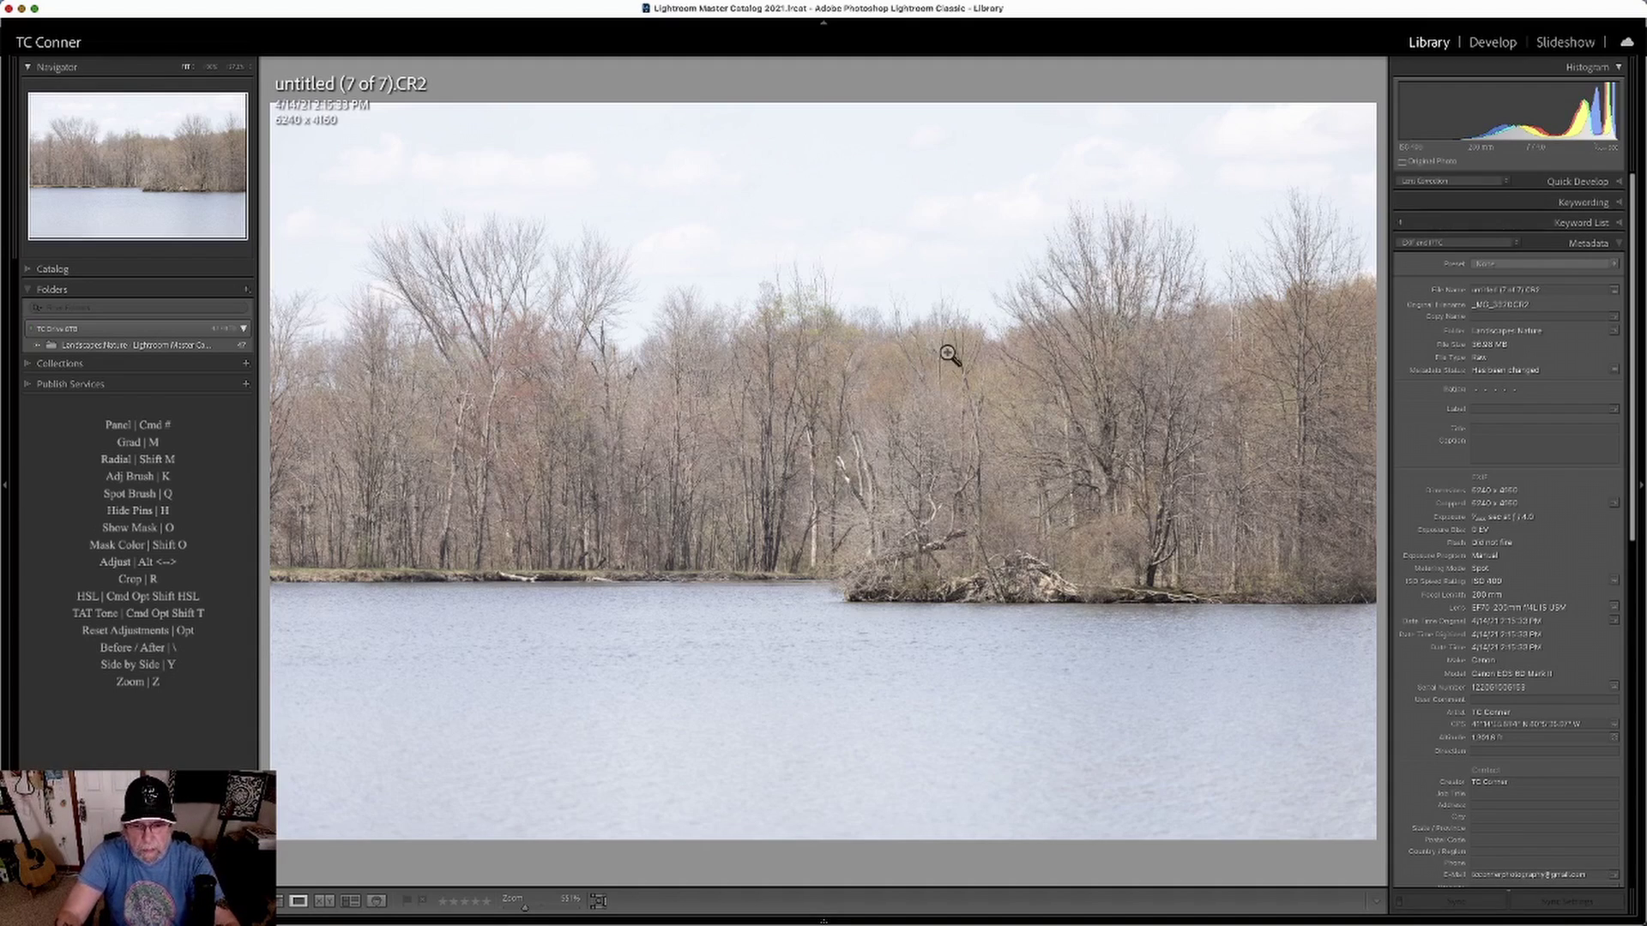
Inspect the shoreline trees in the seventh photo up close and return to the thumbnail grid
left_click(841, 481)
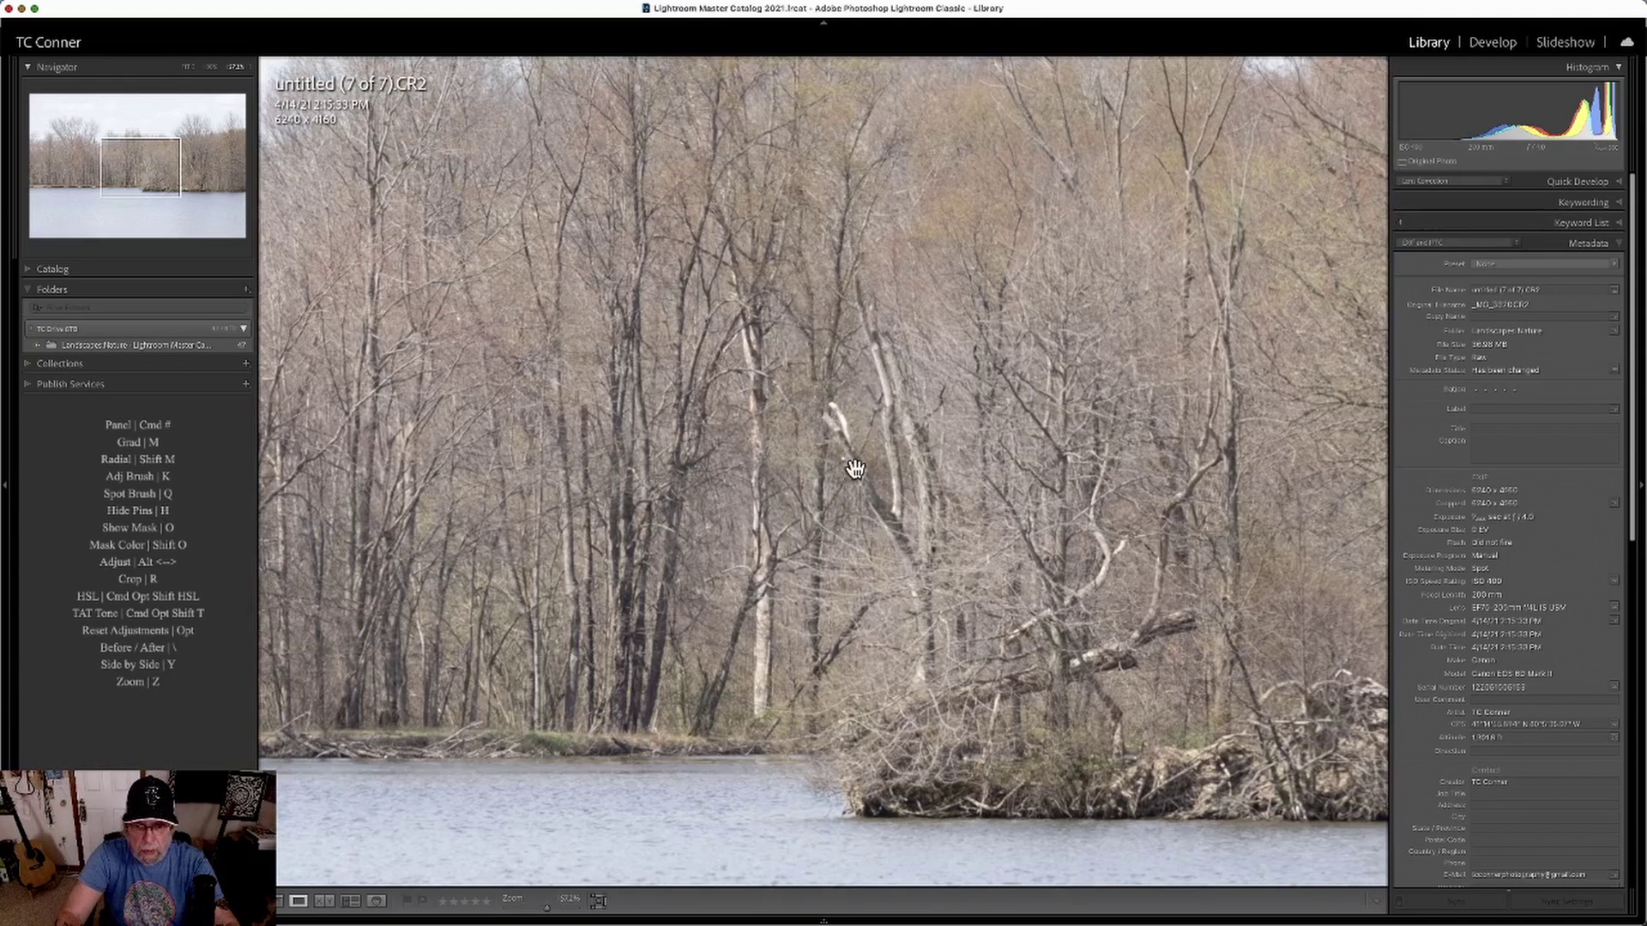
left_click(834, 436)
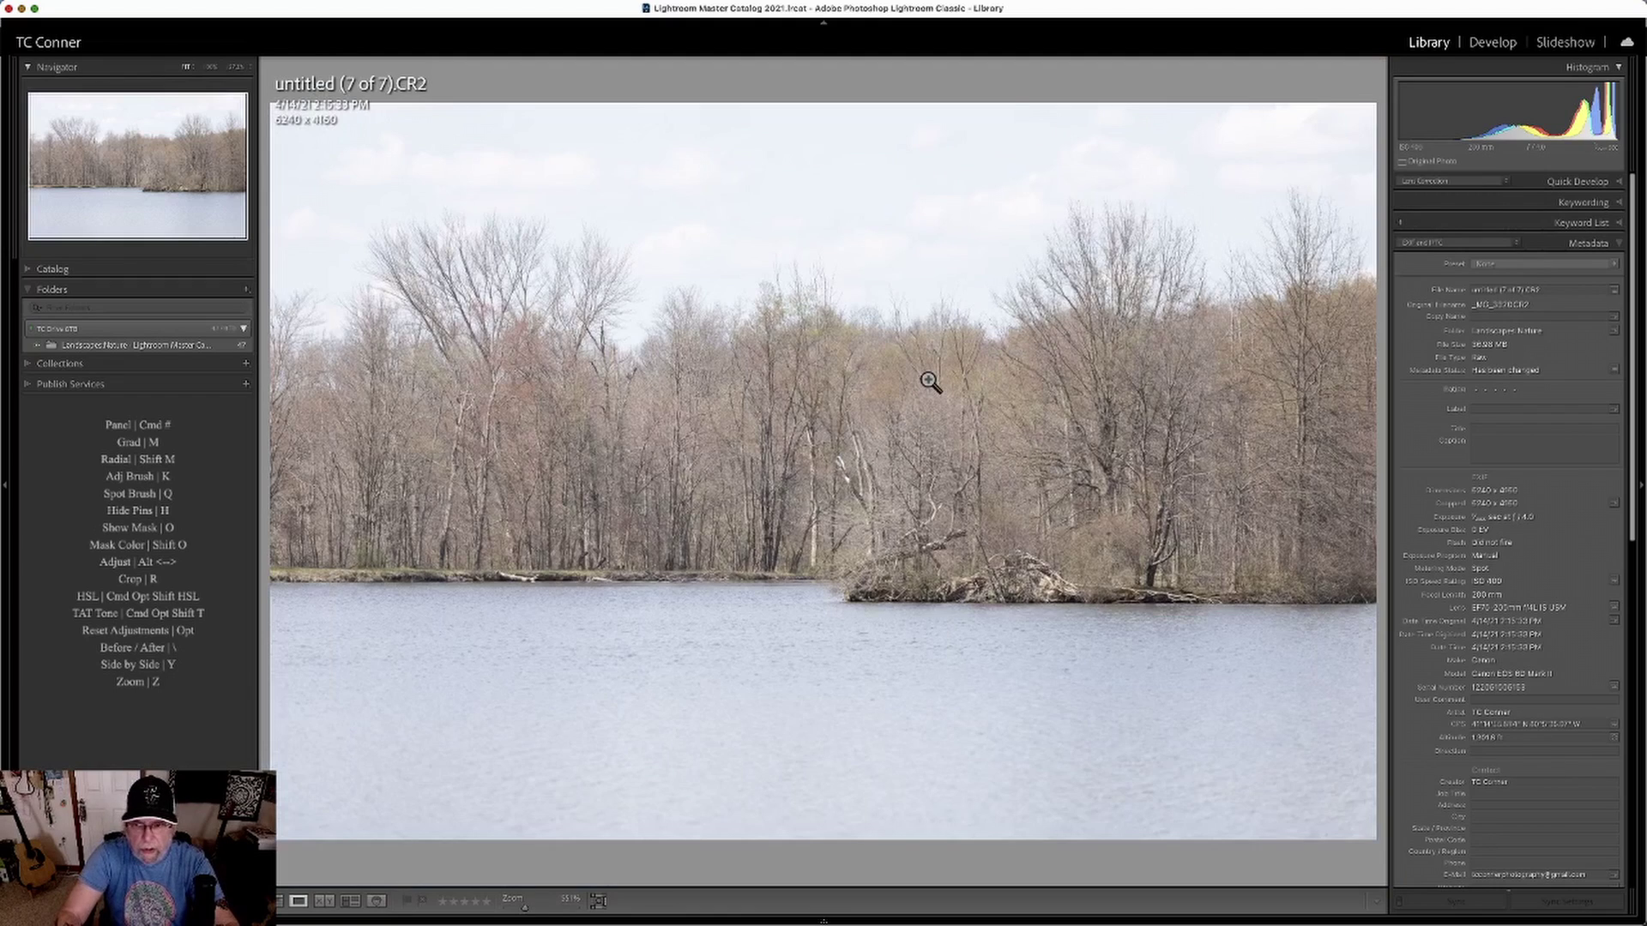
key("i")
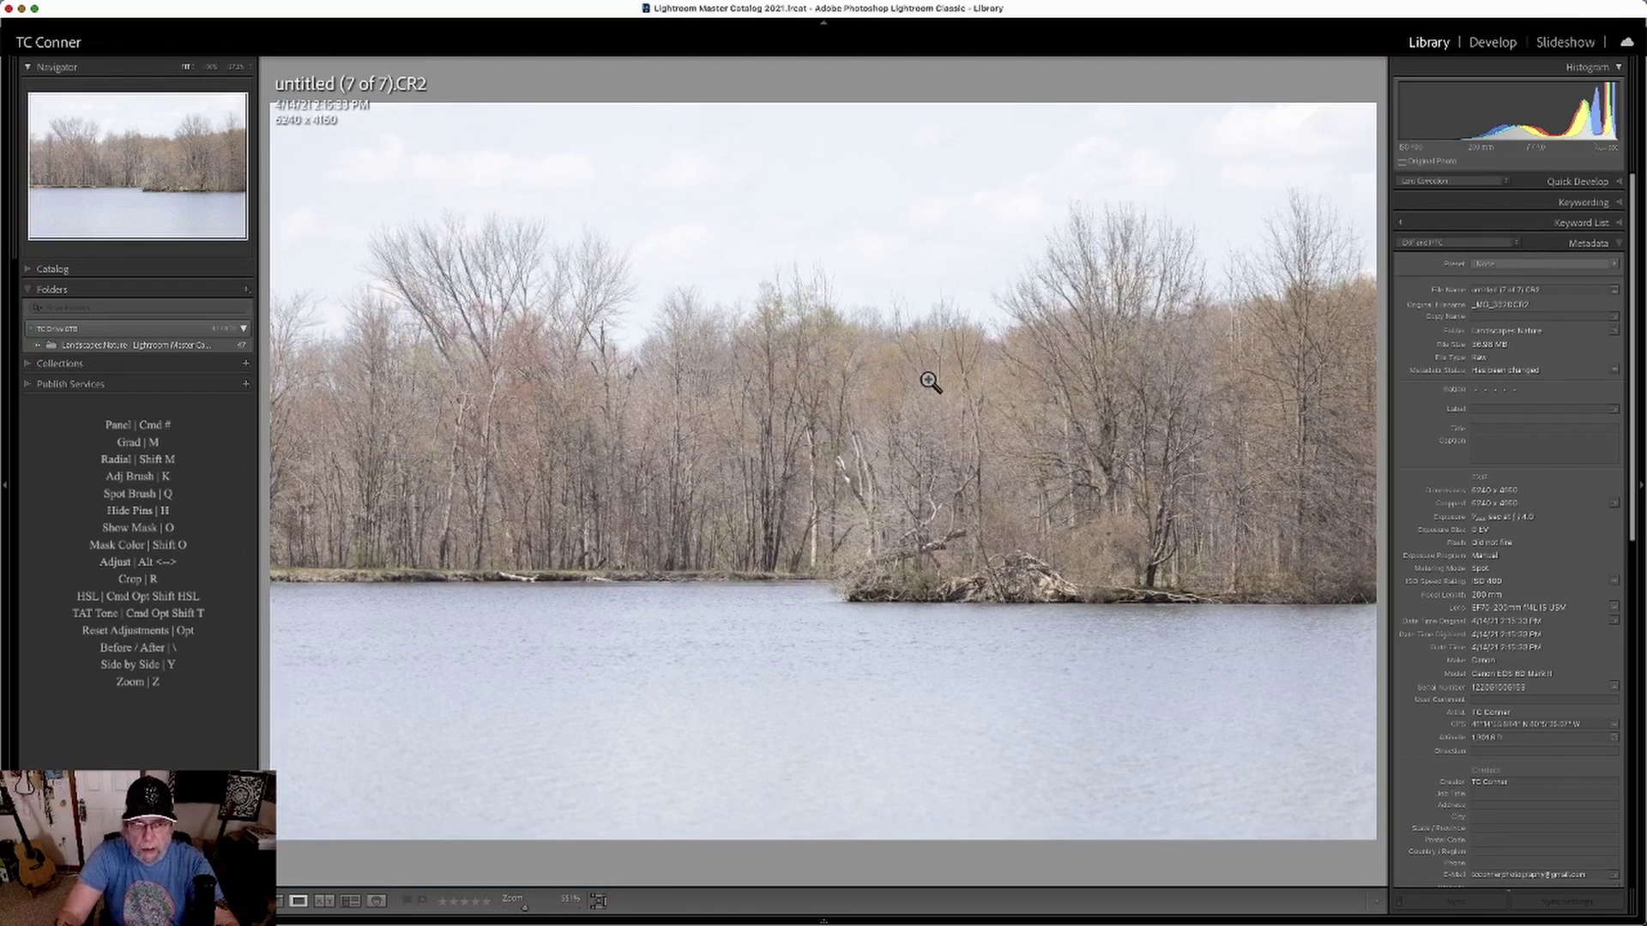
key("g")
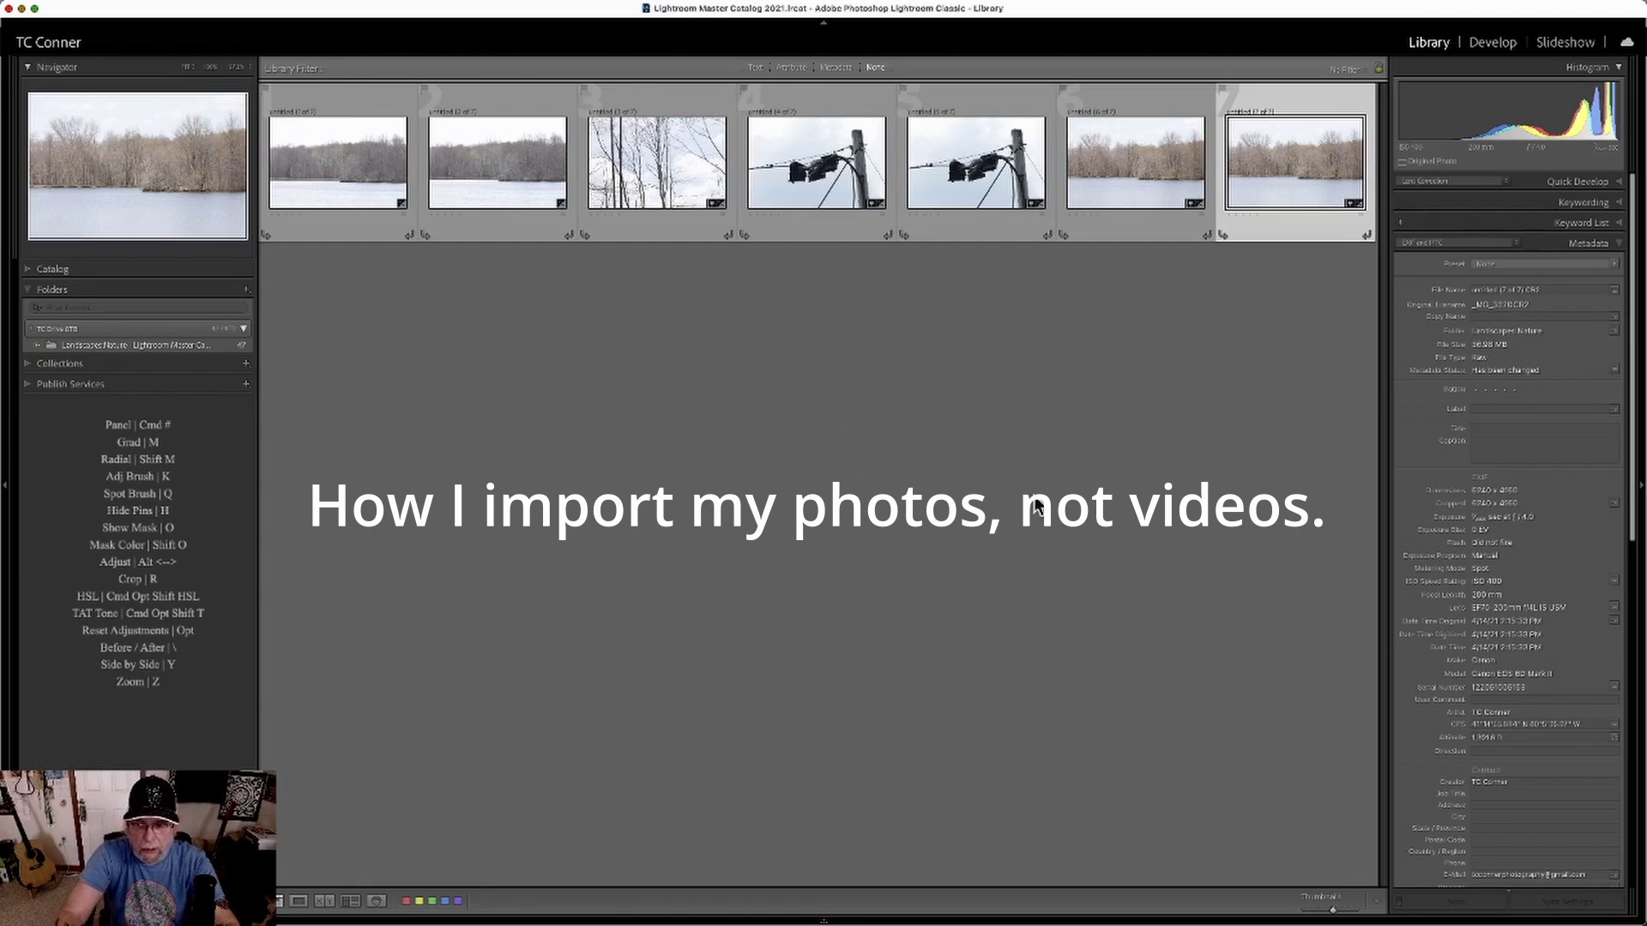
Recheck the seventh photo's metadata details and collapse them again
left_click(1618, 245)
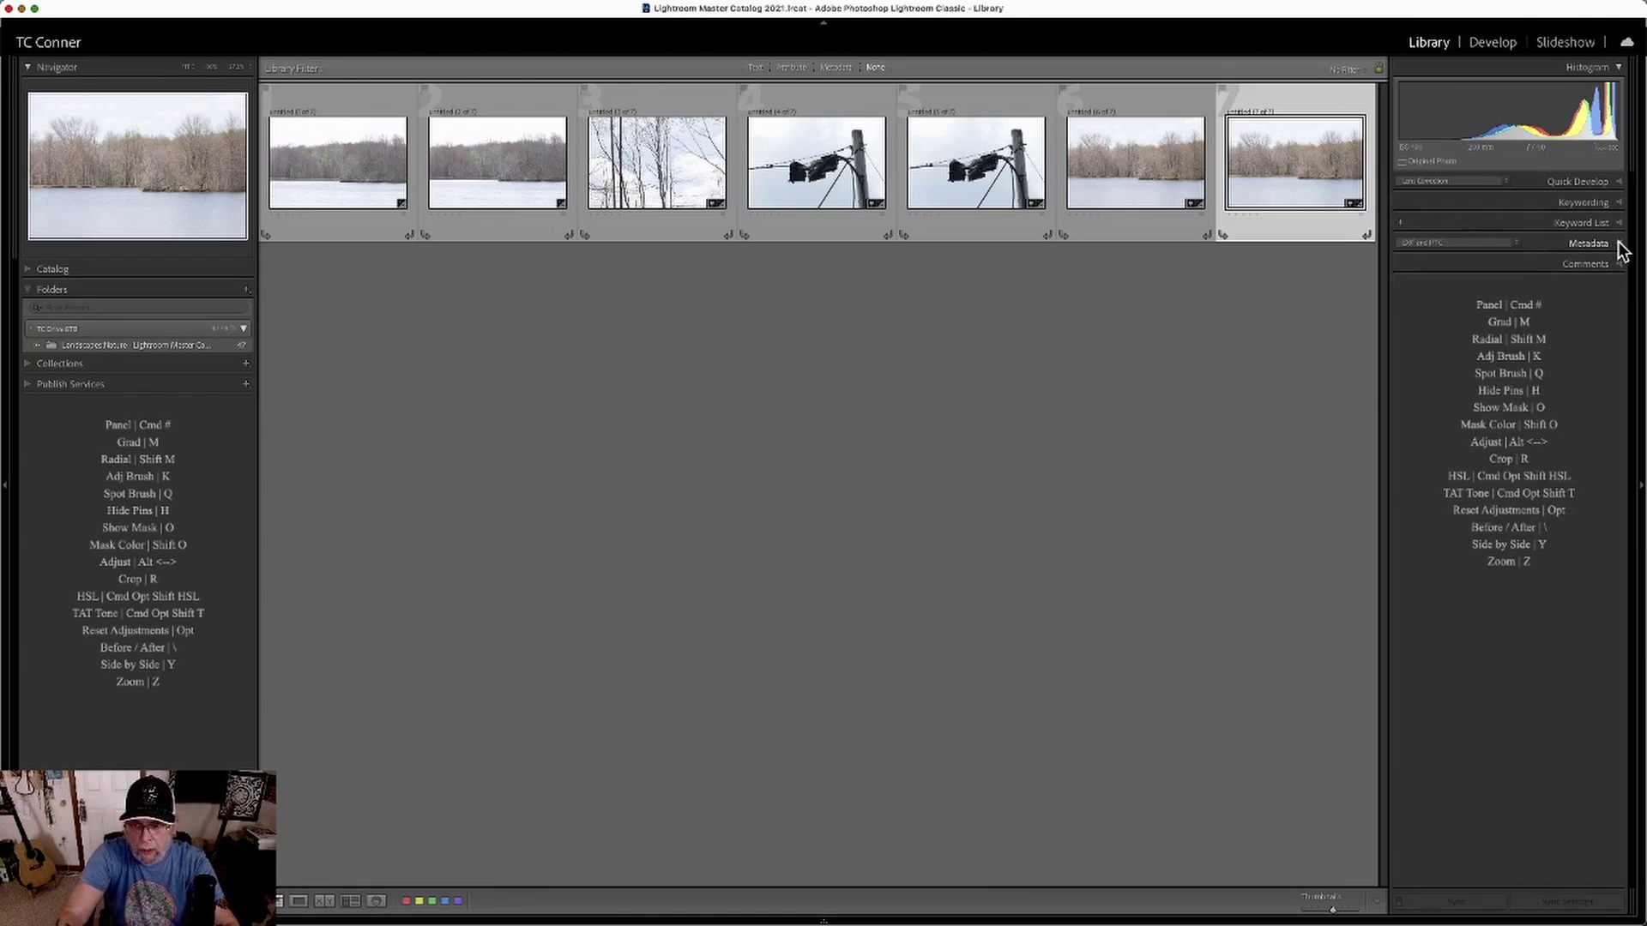
left_click(1618, 246)
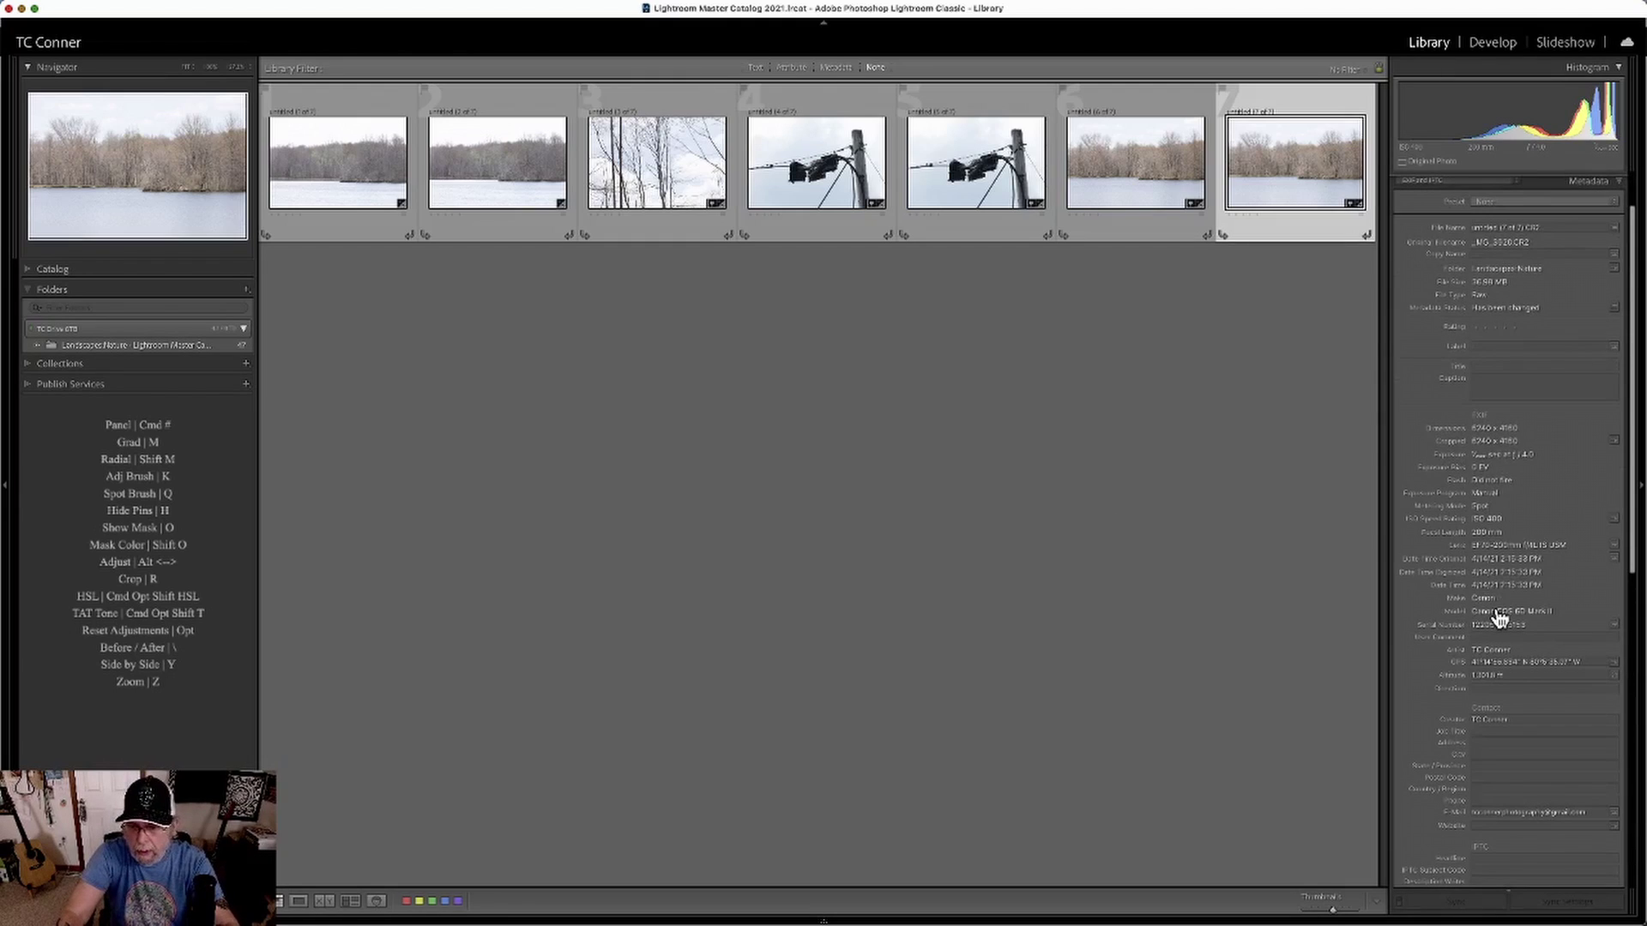
left_click(1619, 183)
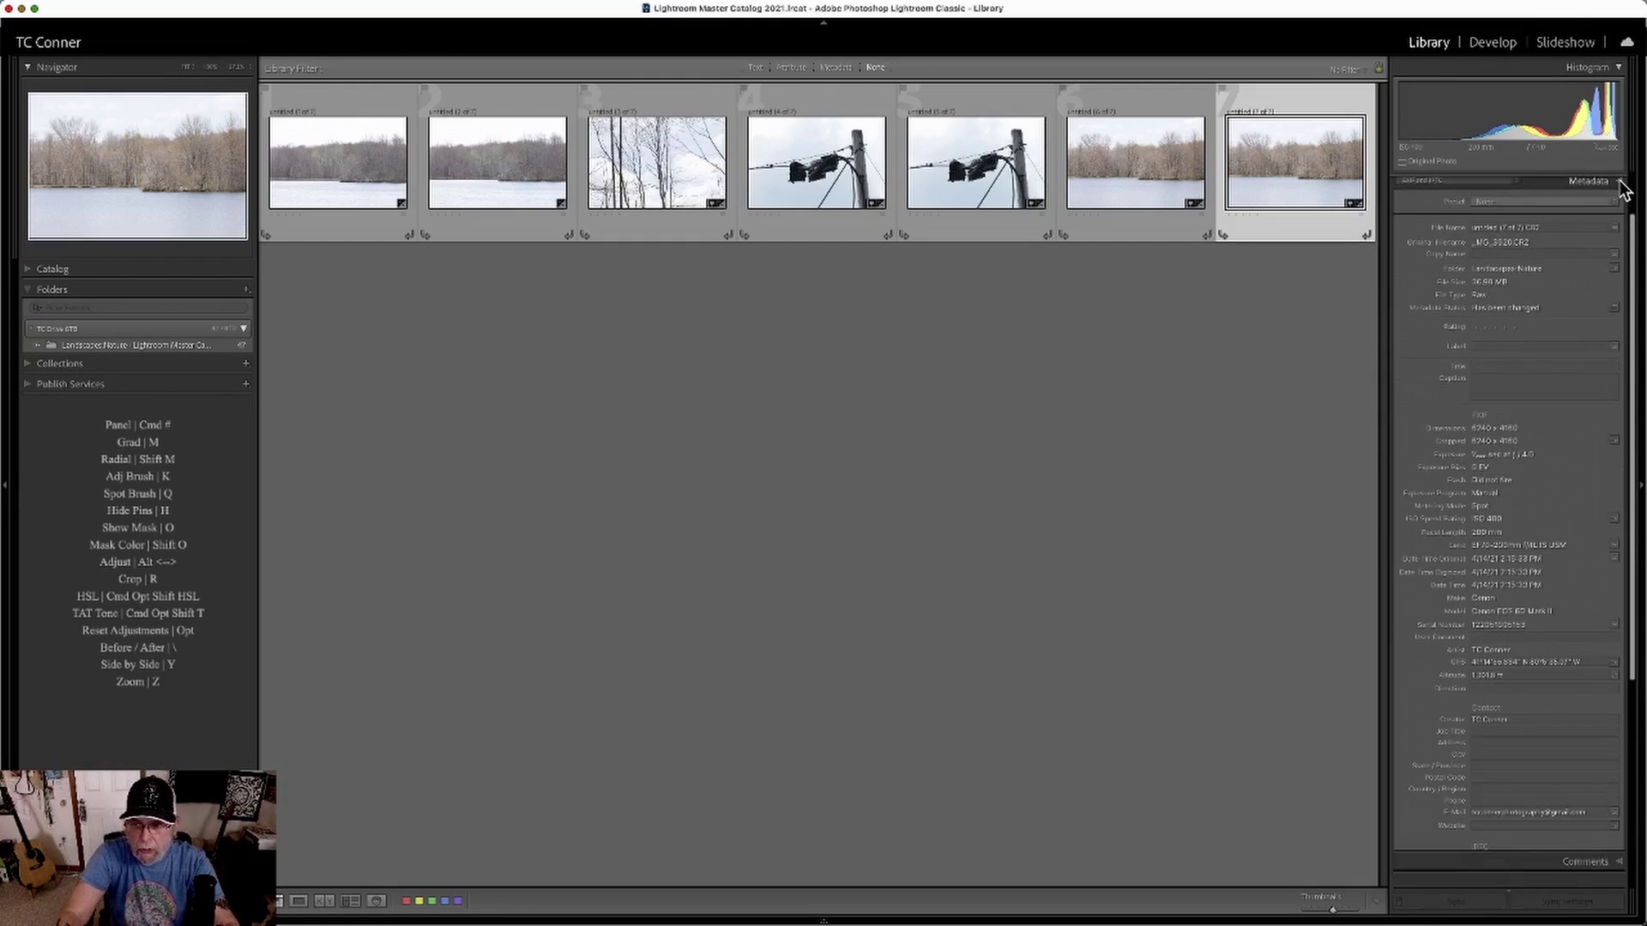